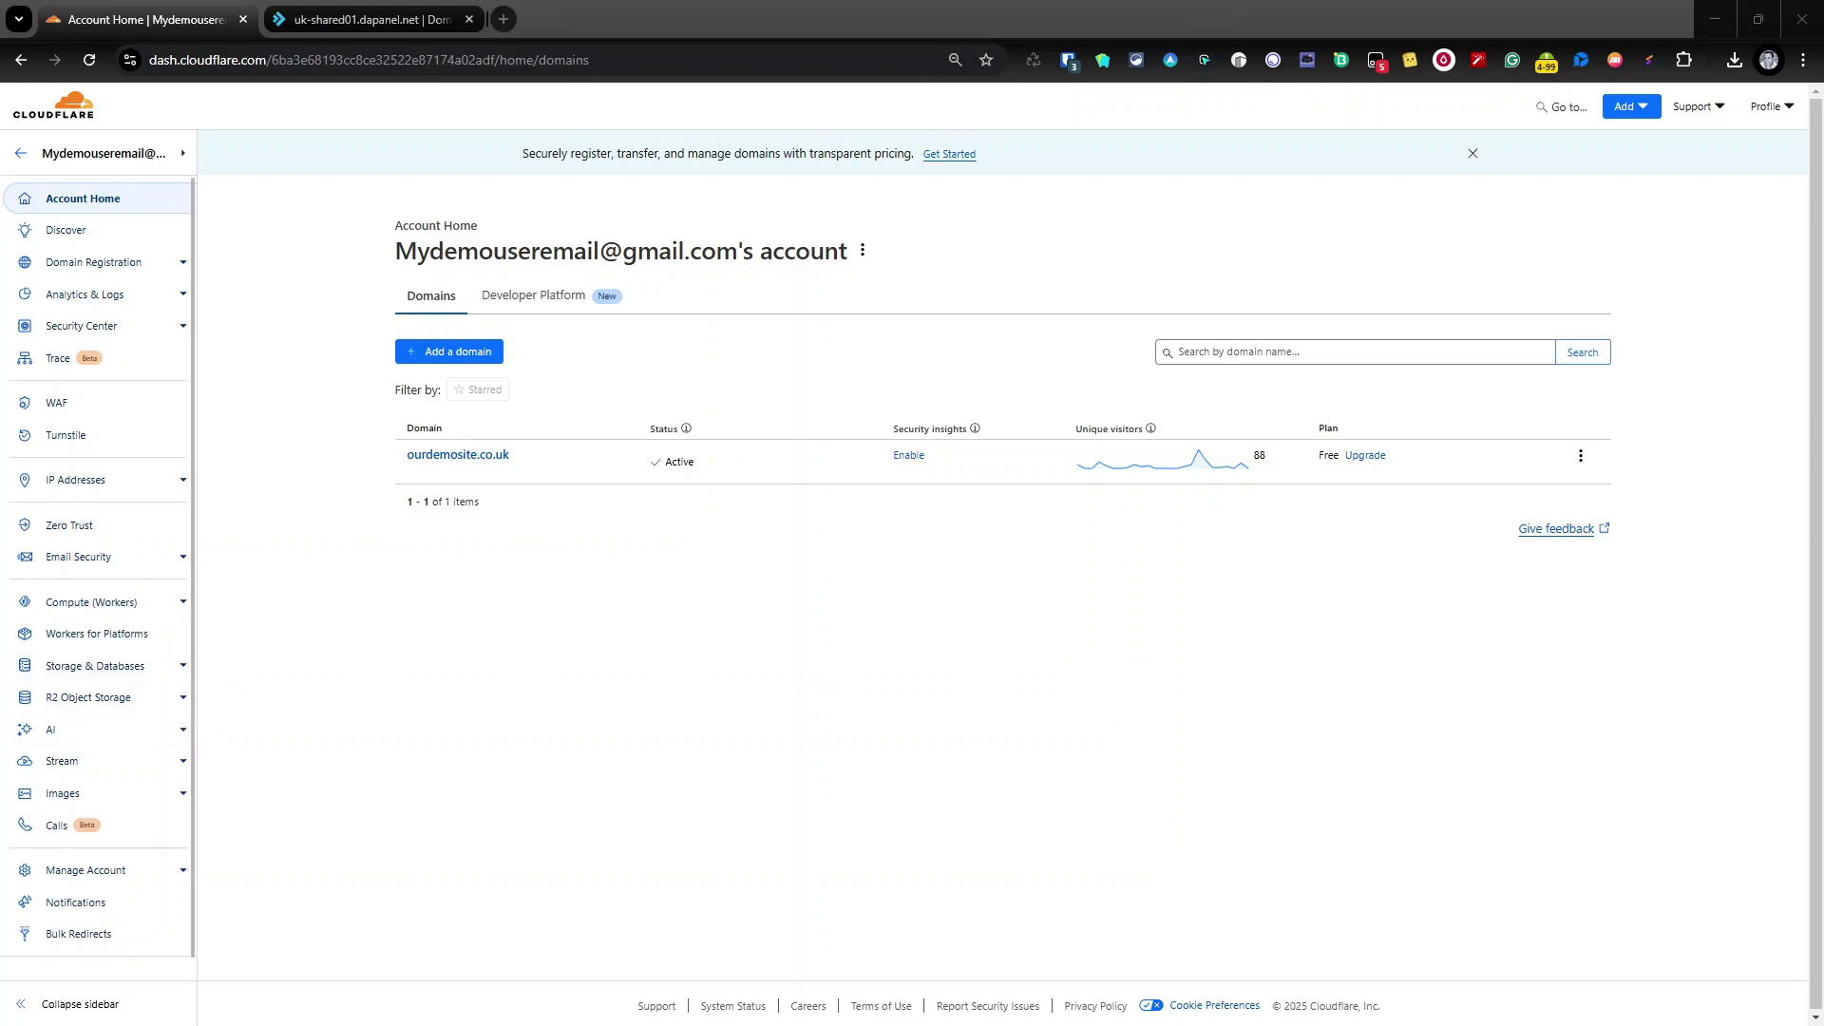
- Switch to the hosting control panel and copy the ftp A record's IP address from quickdemo.co.uk's DNS management
click(365, 19)
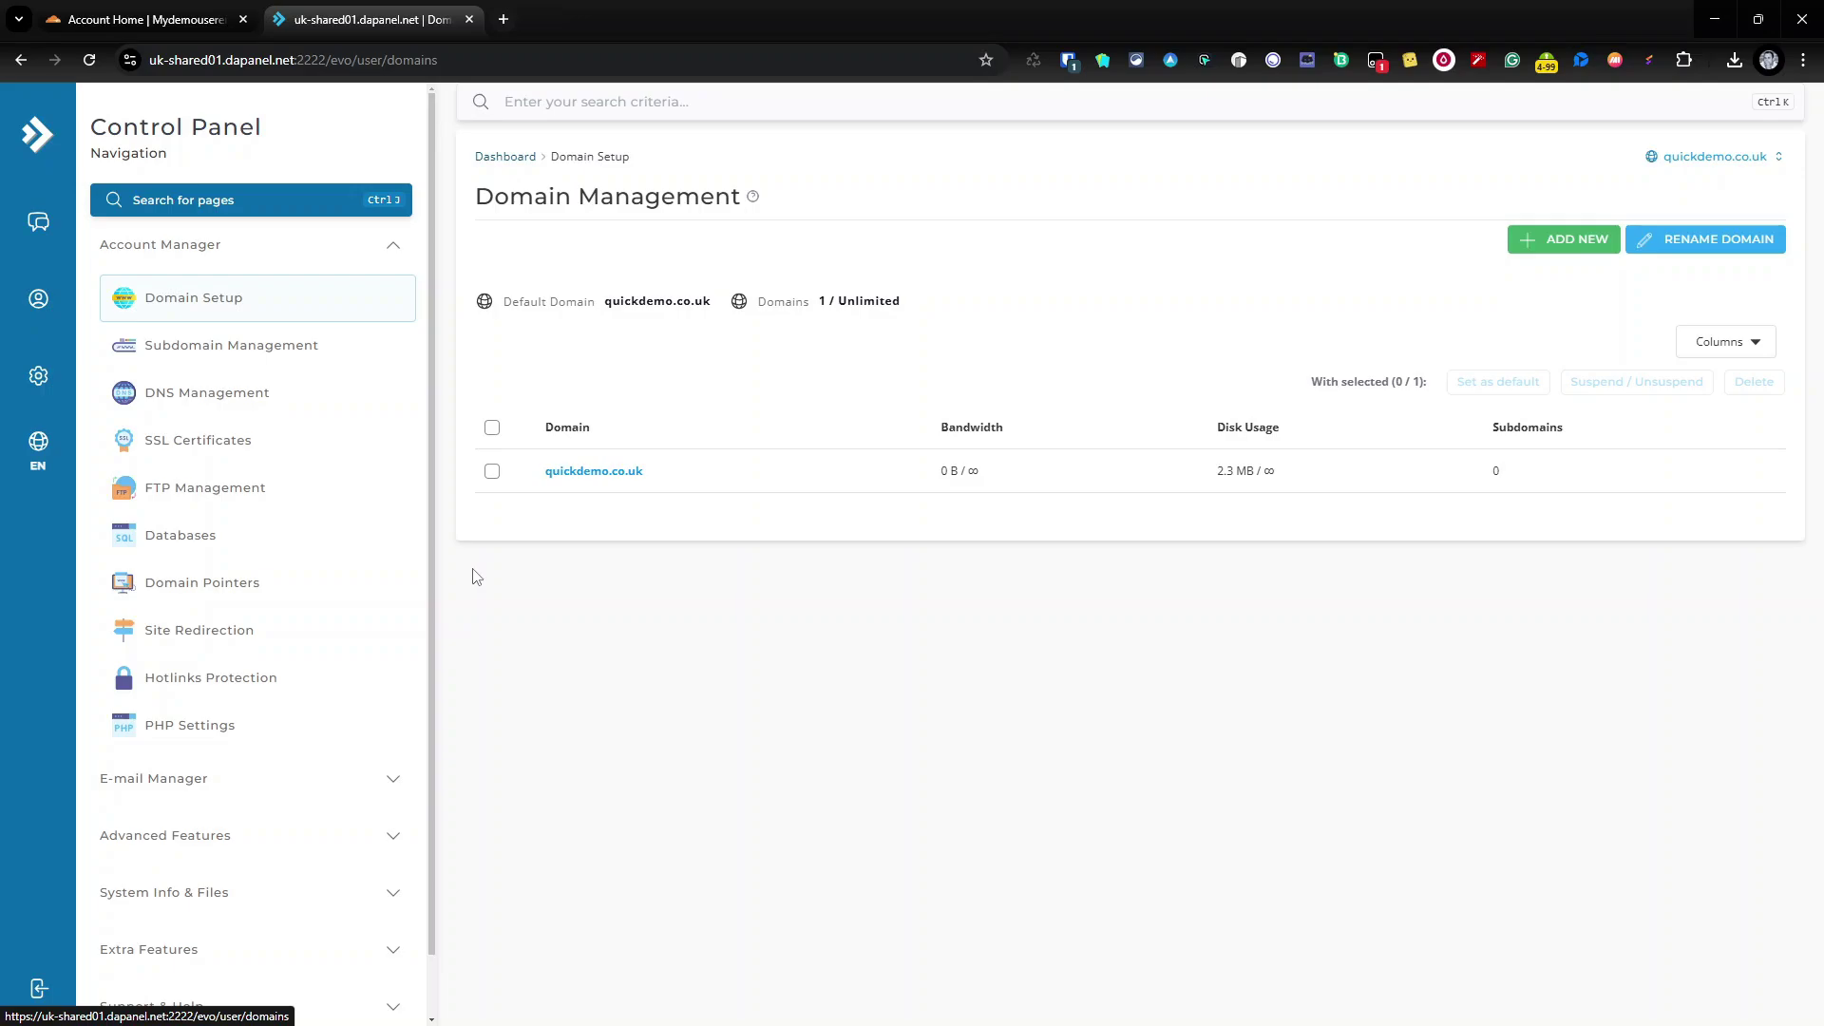
click(220, 403)
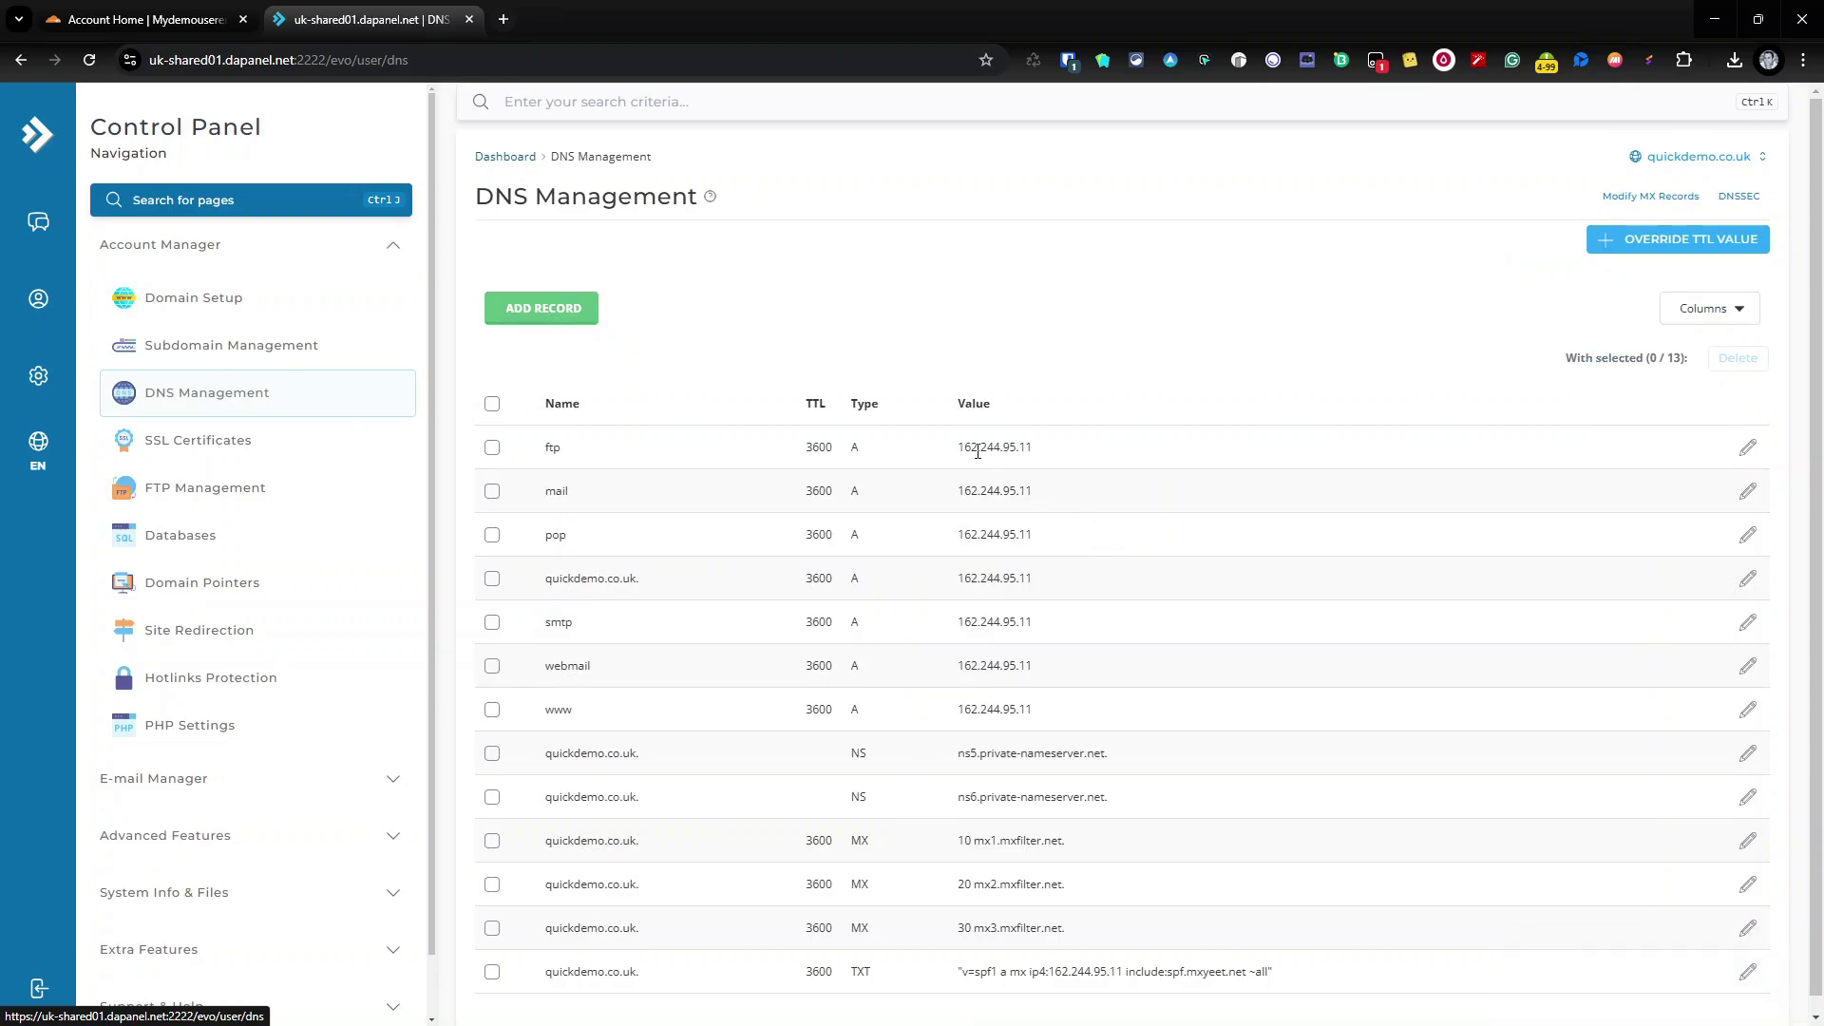
double_click(978, 448)
right_click(978, 452)
click(995, 472)
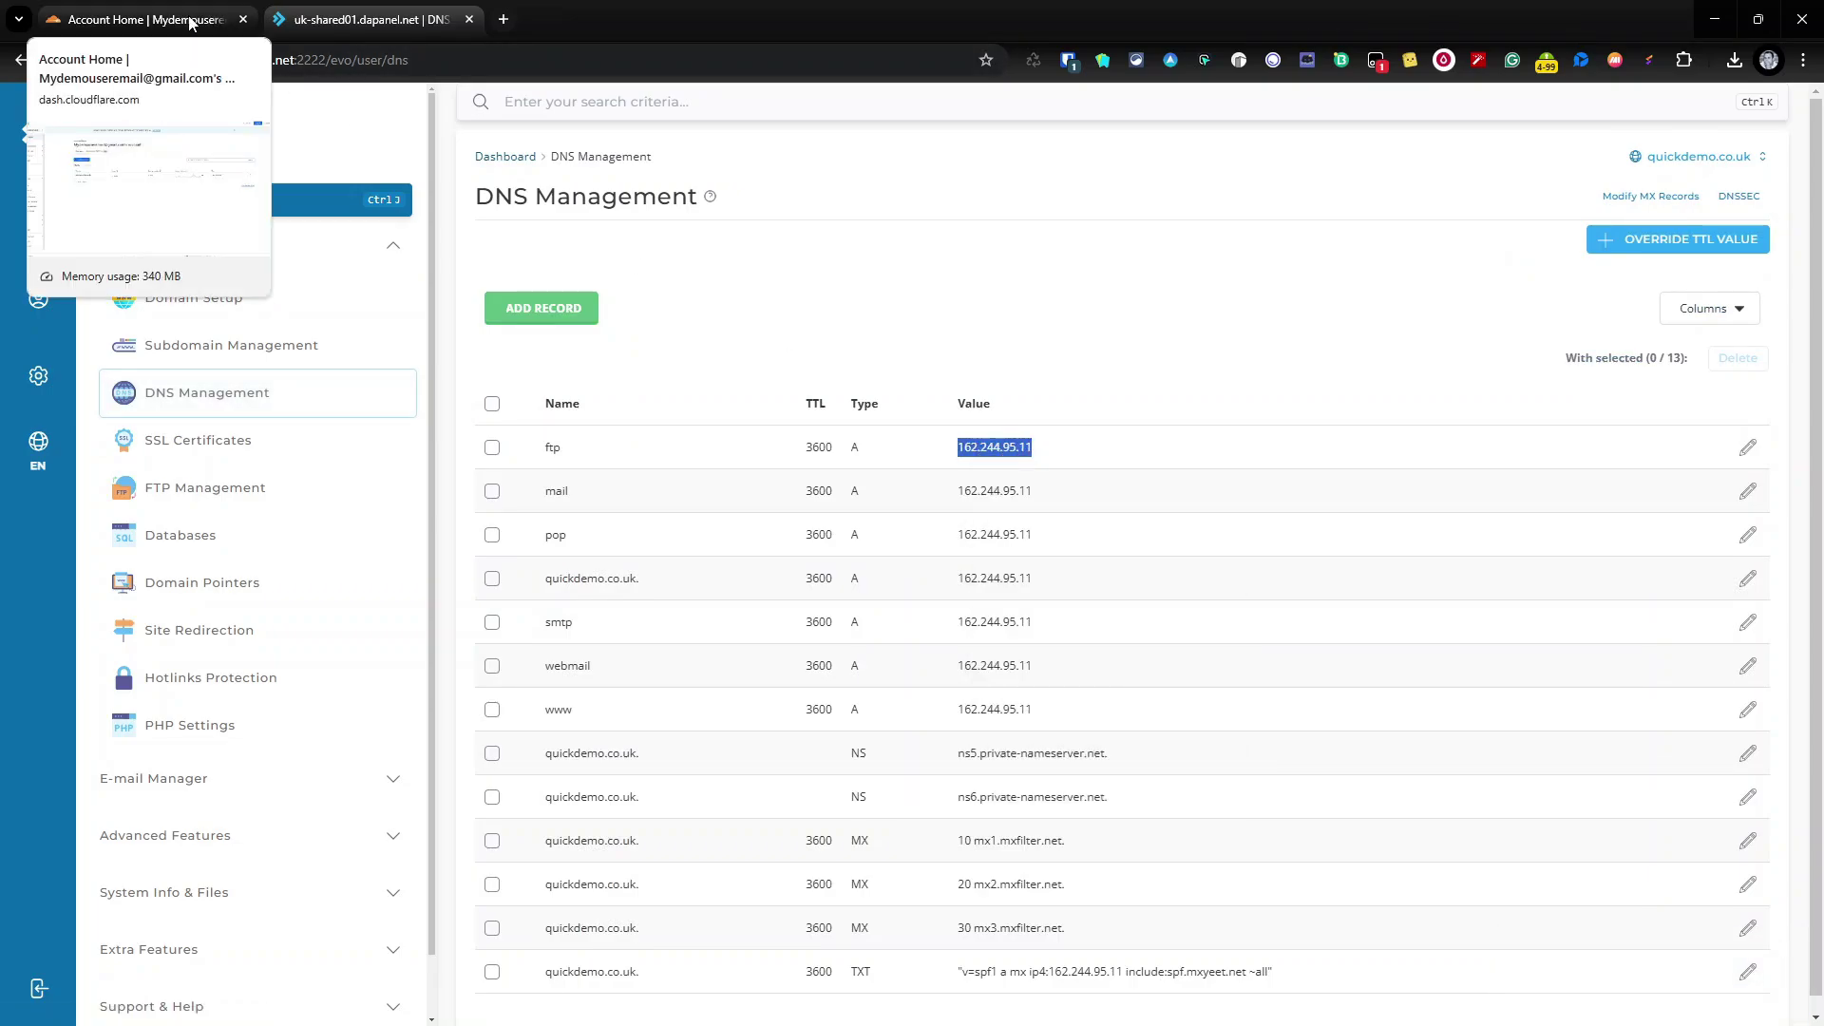
- Switch back to Cloudflare and open the DNS records of ourdemosite.co.uk
click(228, 23)
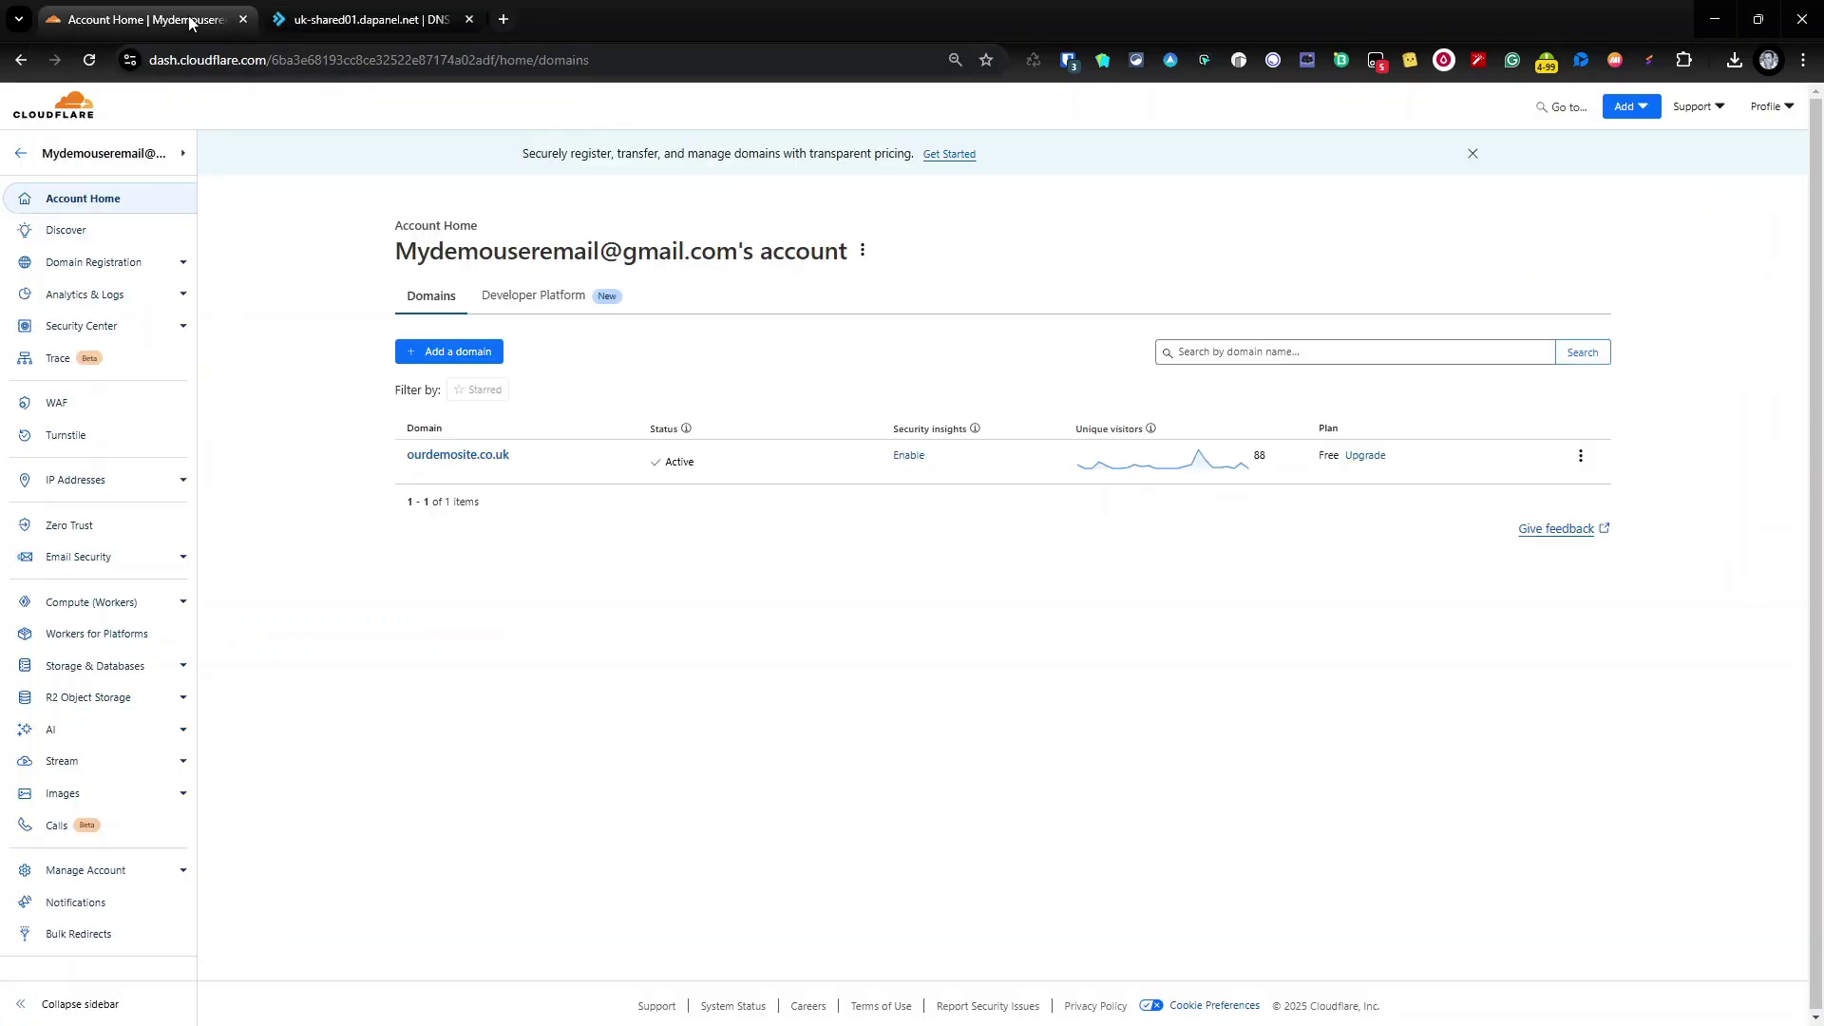
click(456, 462)
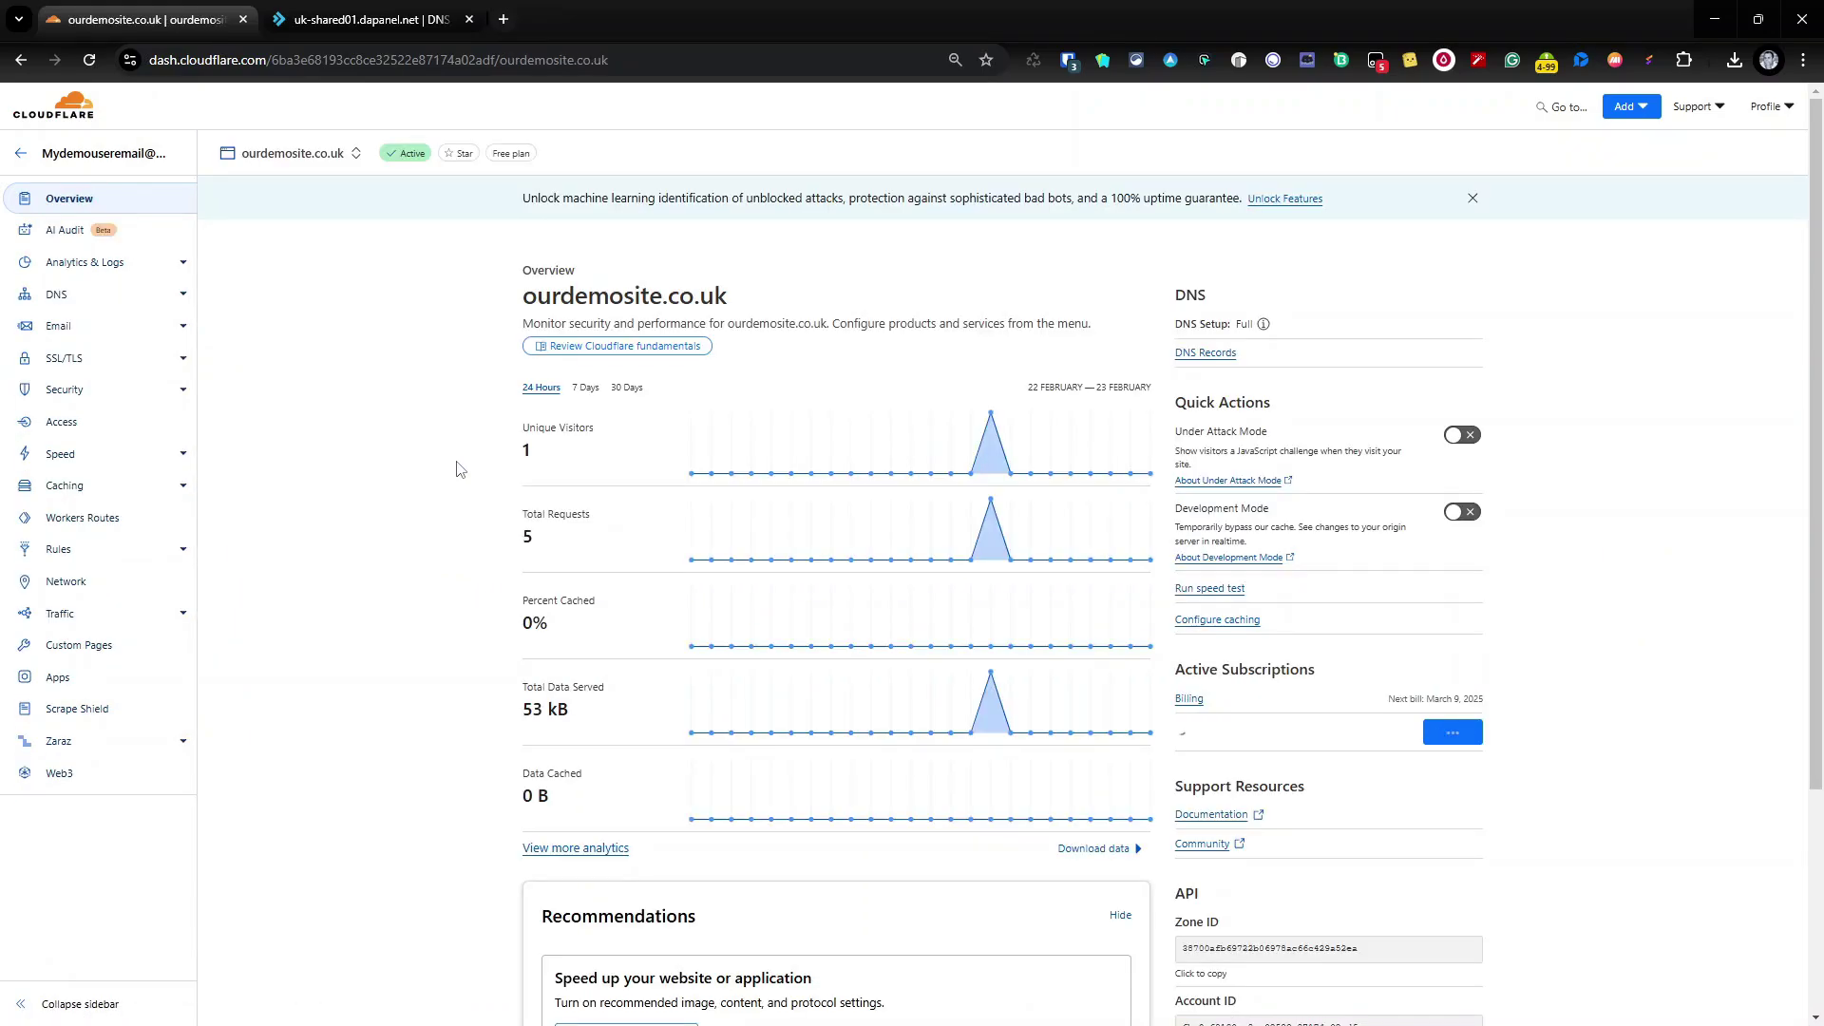
click(76, 300)
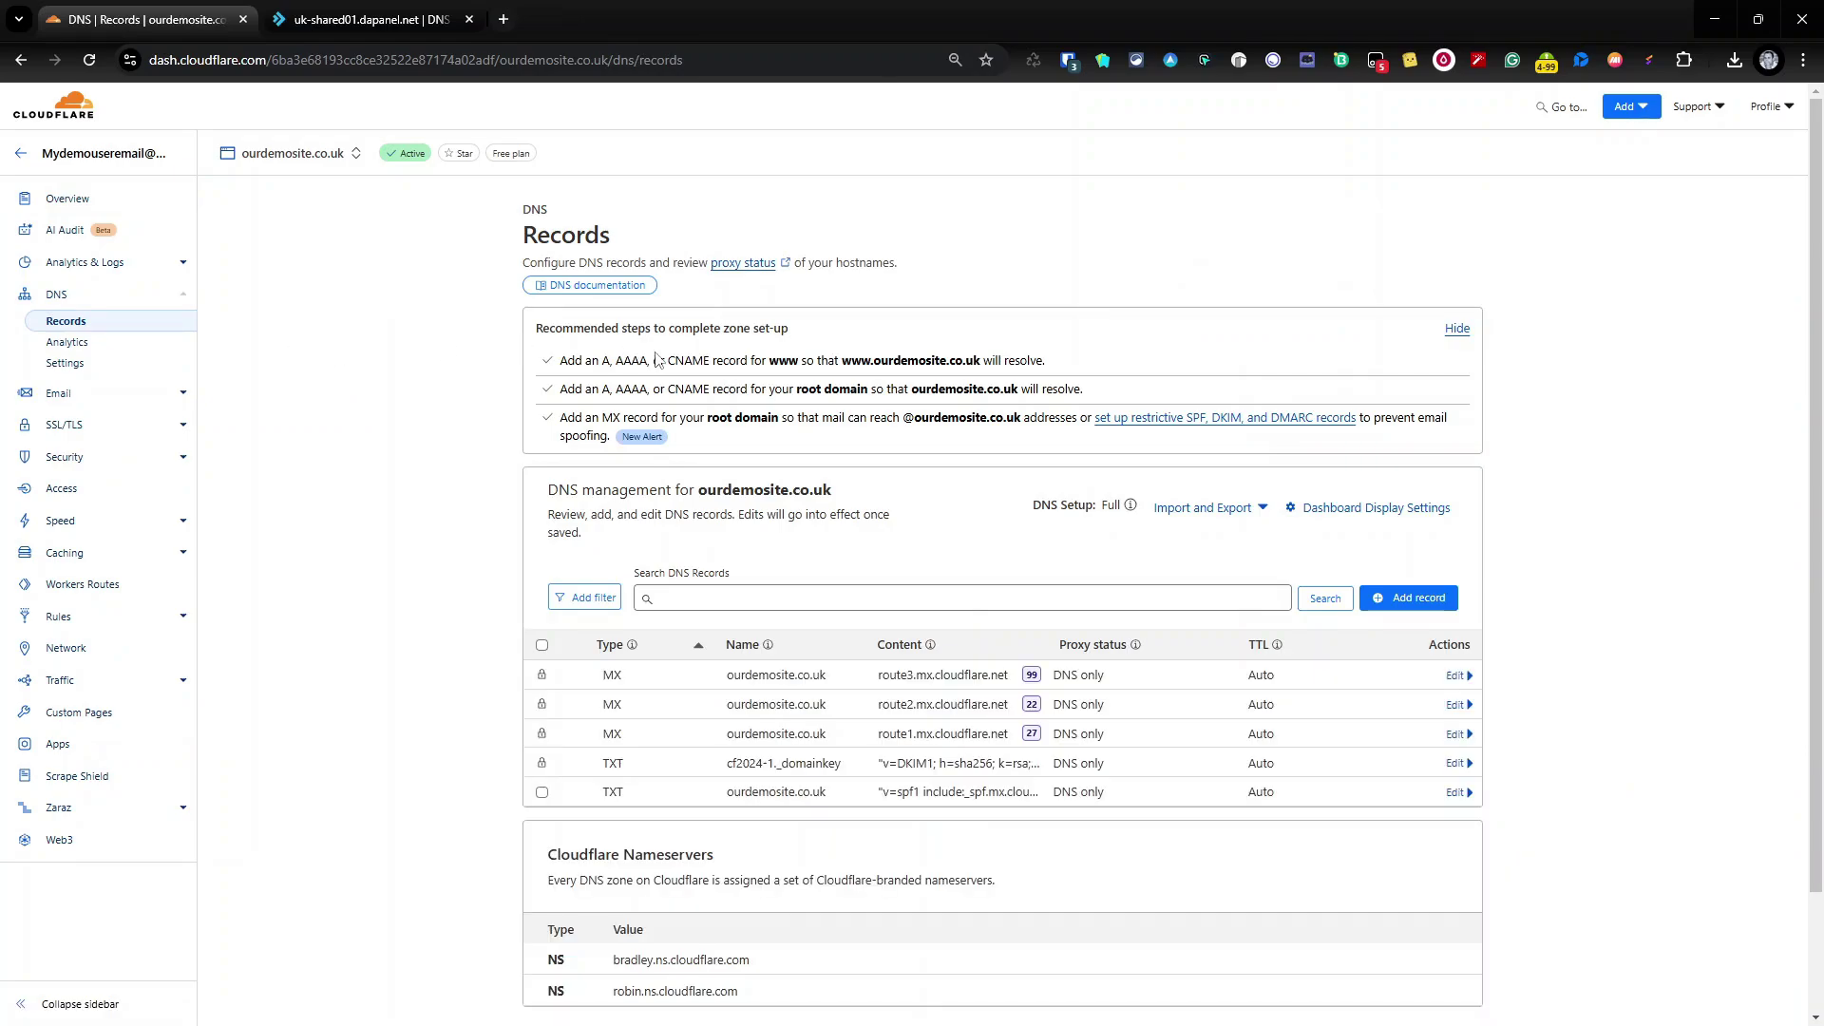
- Add a proxied A record for the root domain (@) pointing to 162.244.95.11 and save it
click(1416, 608)
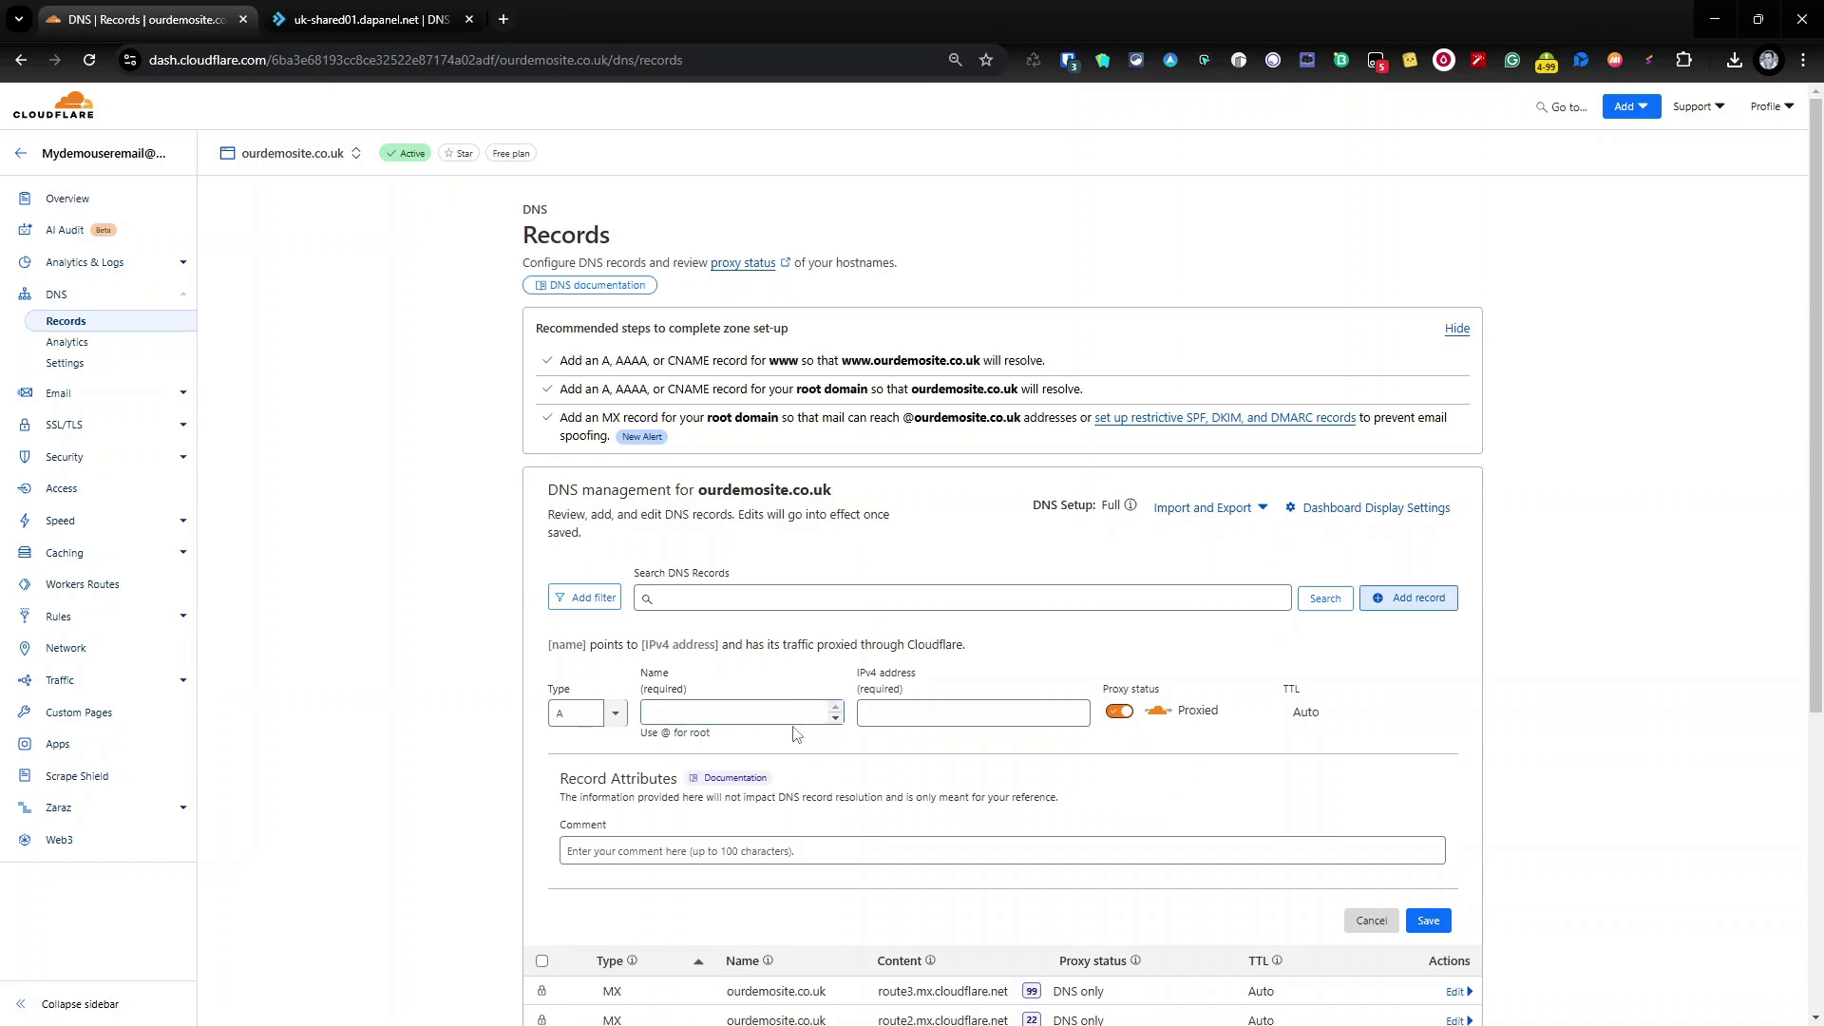
click(795, 718)
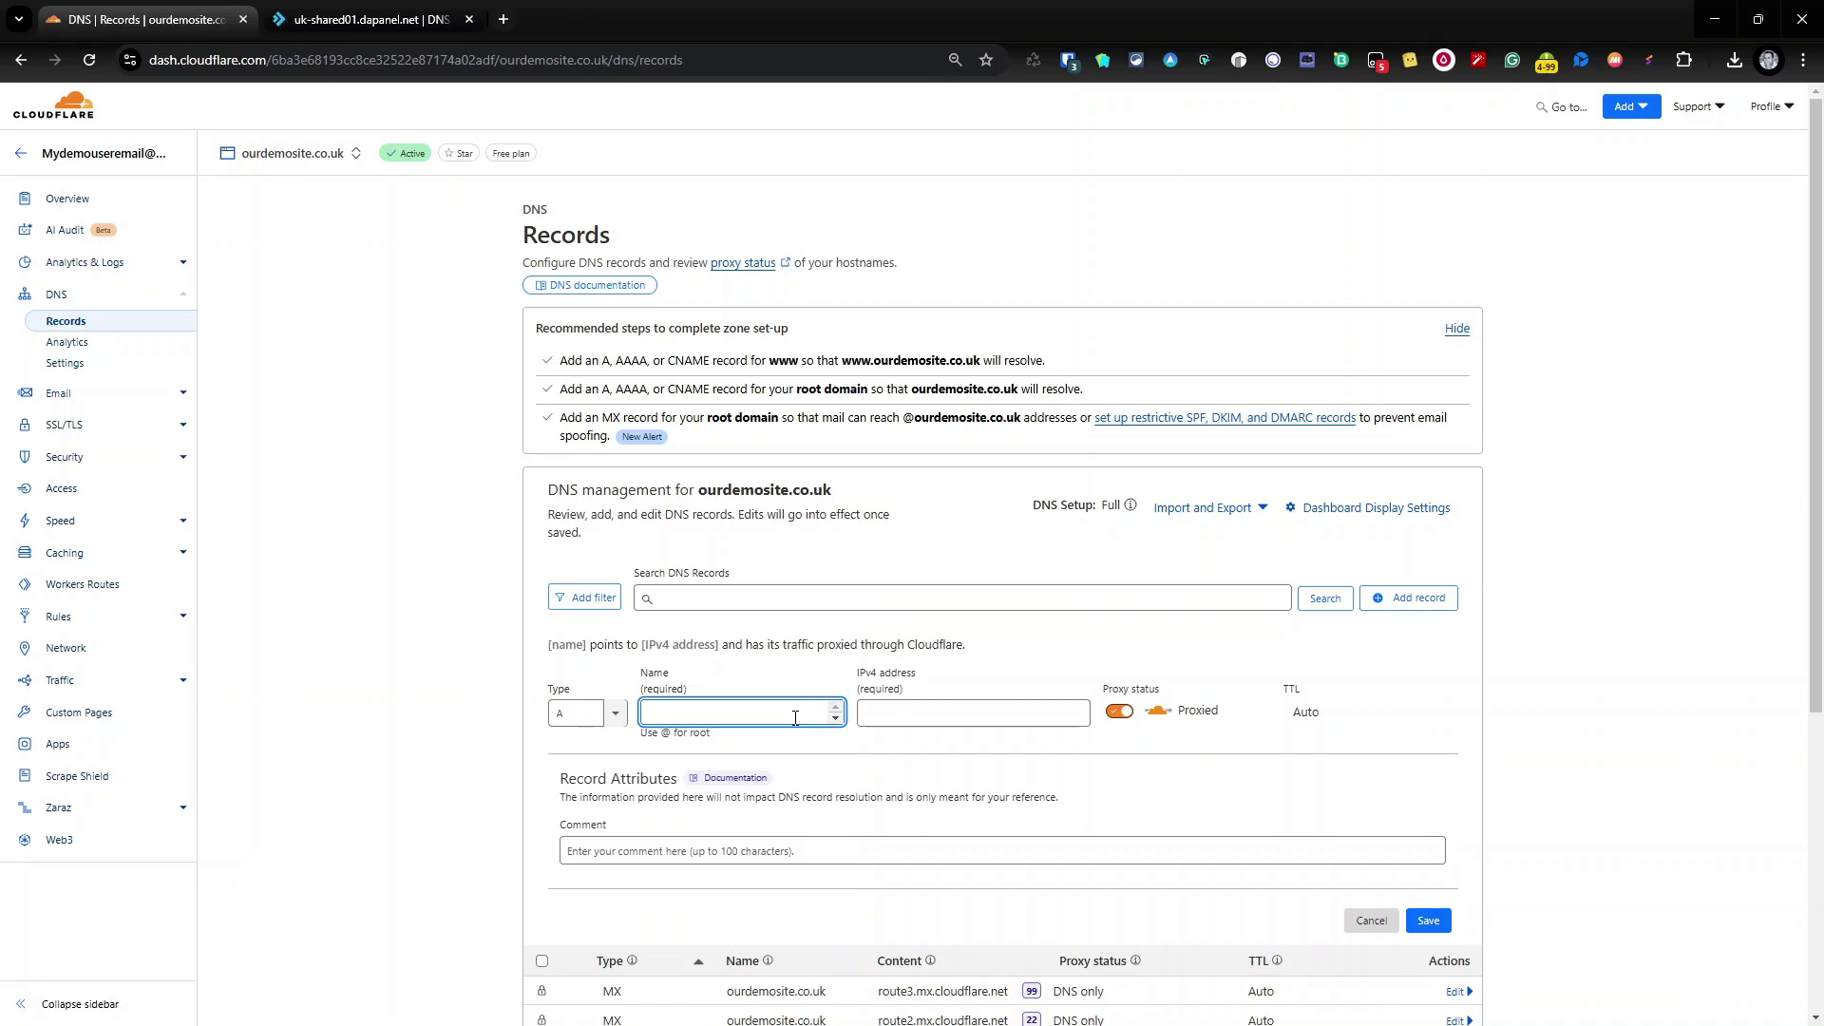
text(@)
click(589, 713)
click(941, 714)
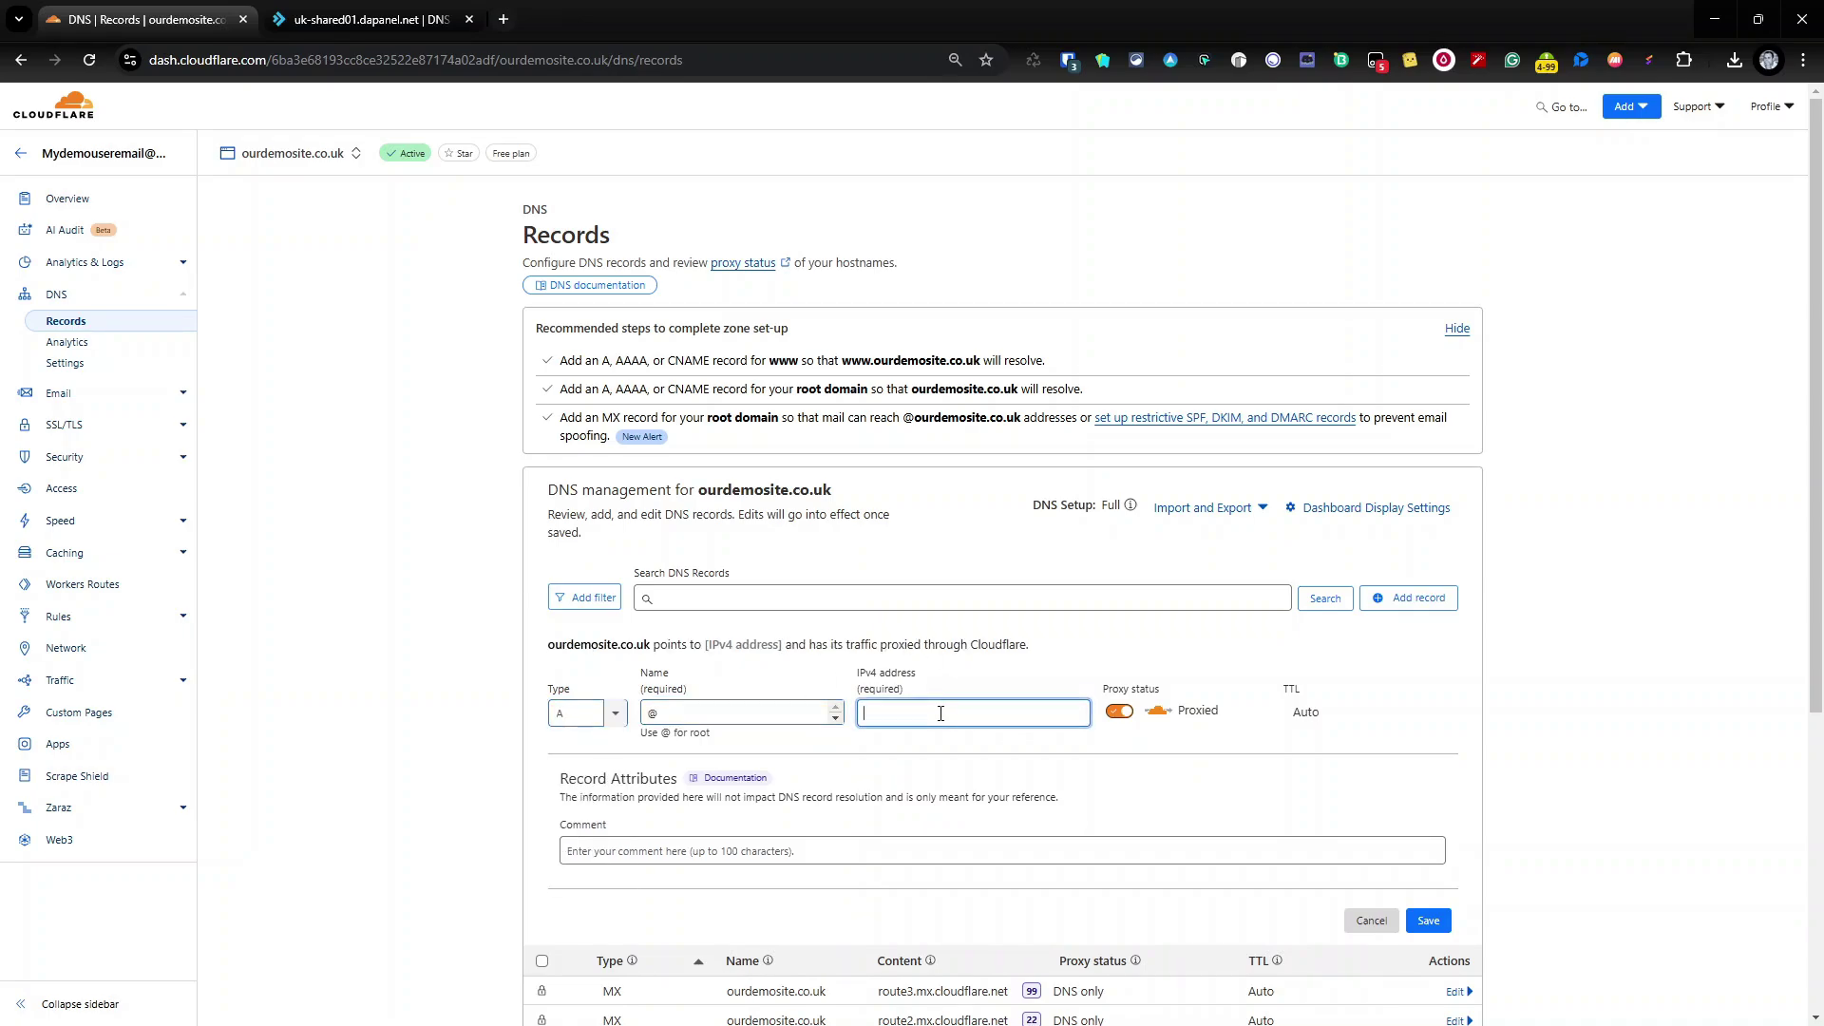
text(162.244.95.11)
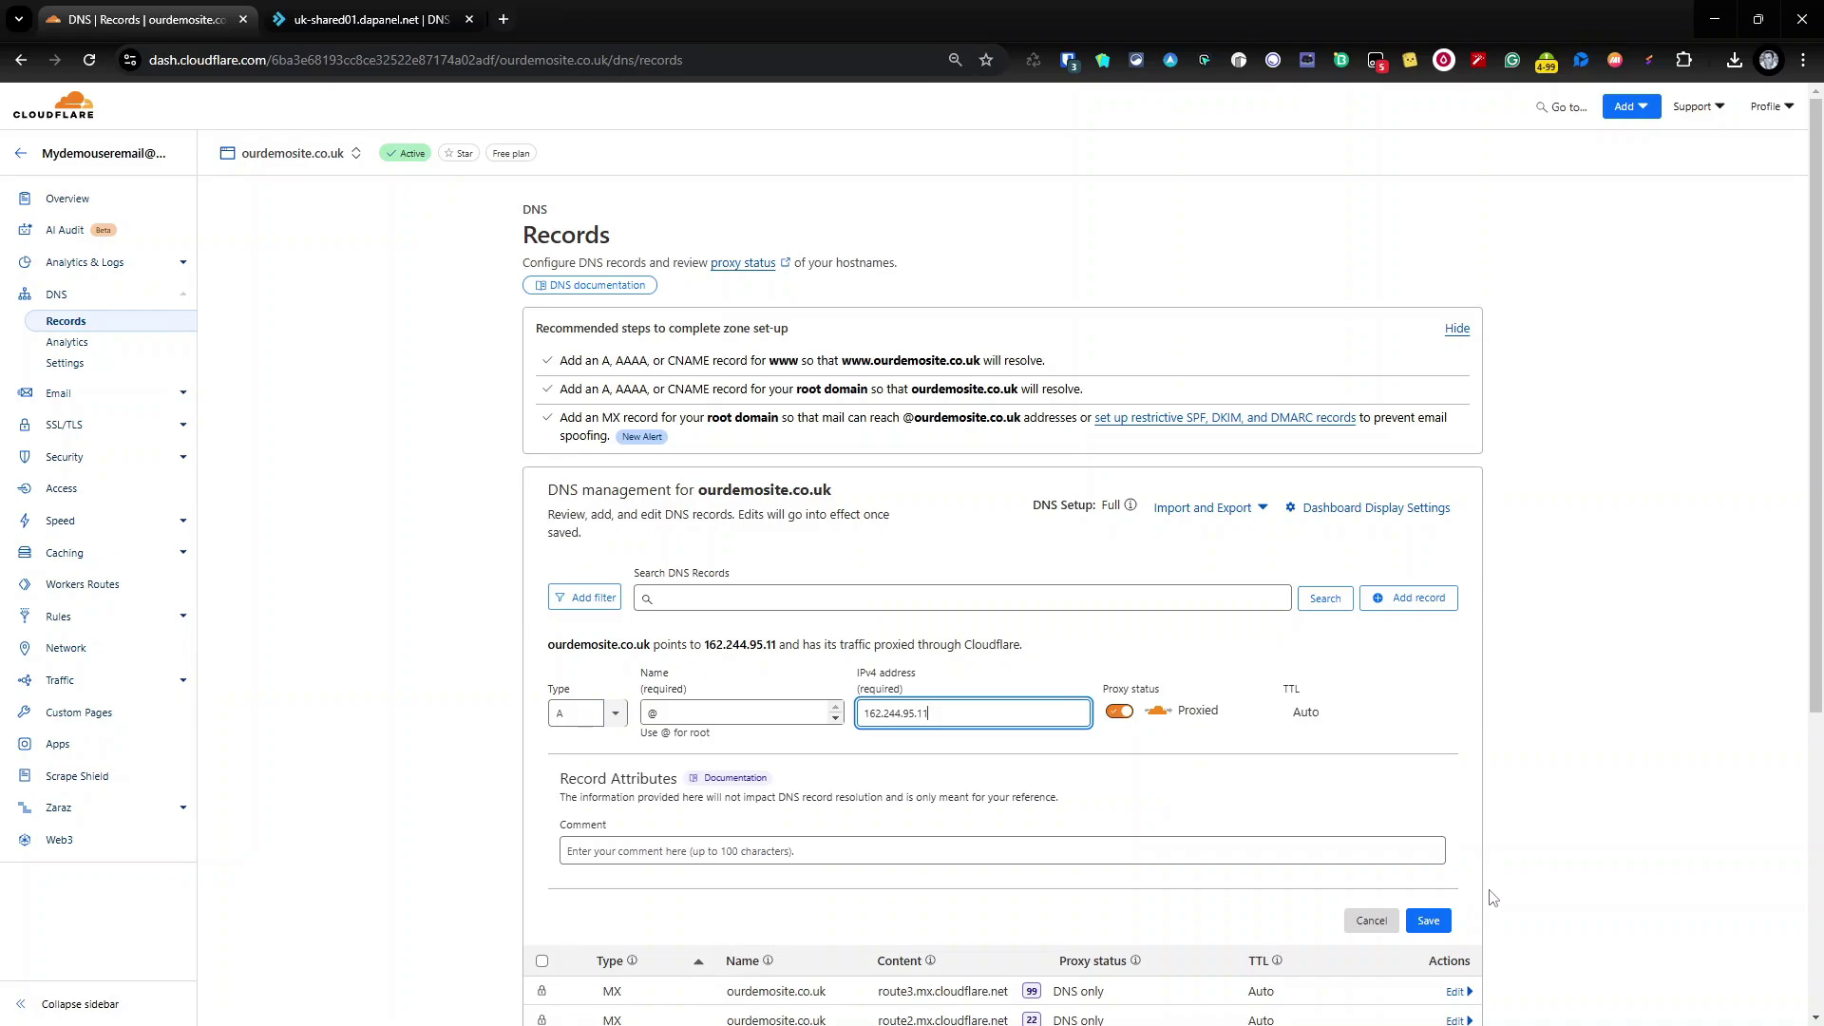
click(1438, 926)
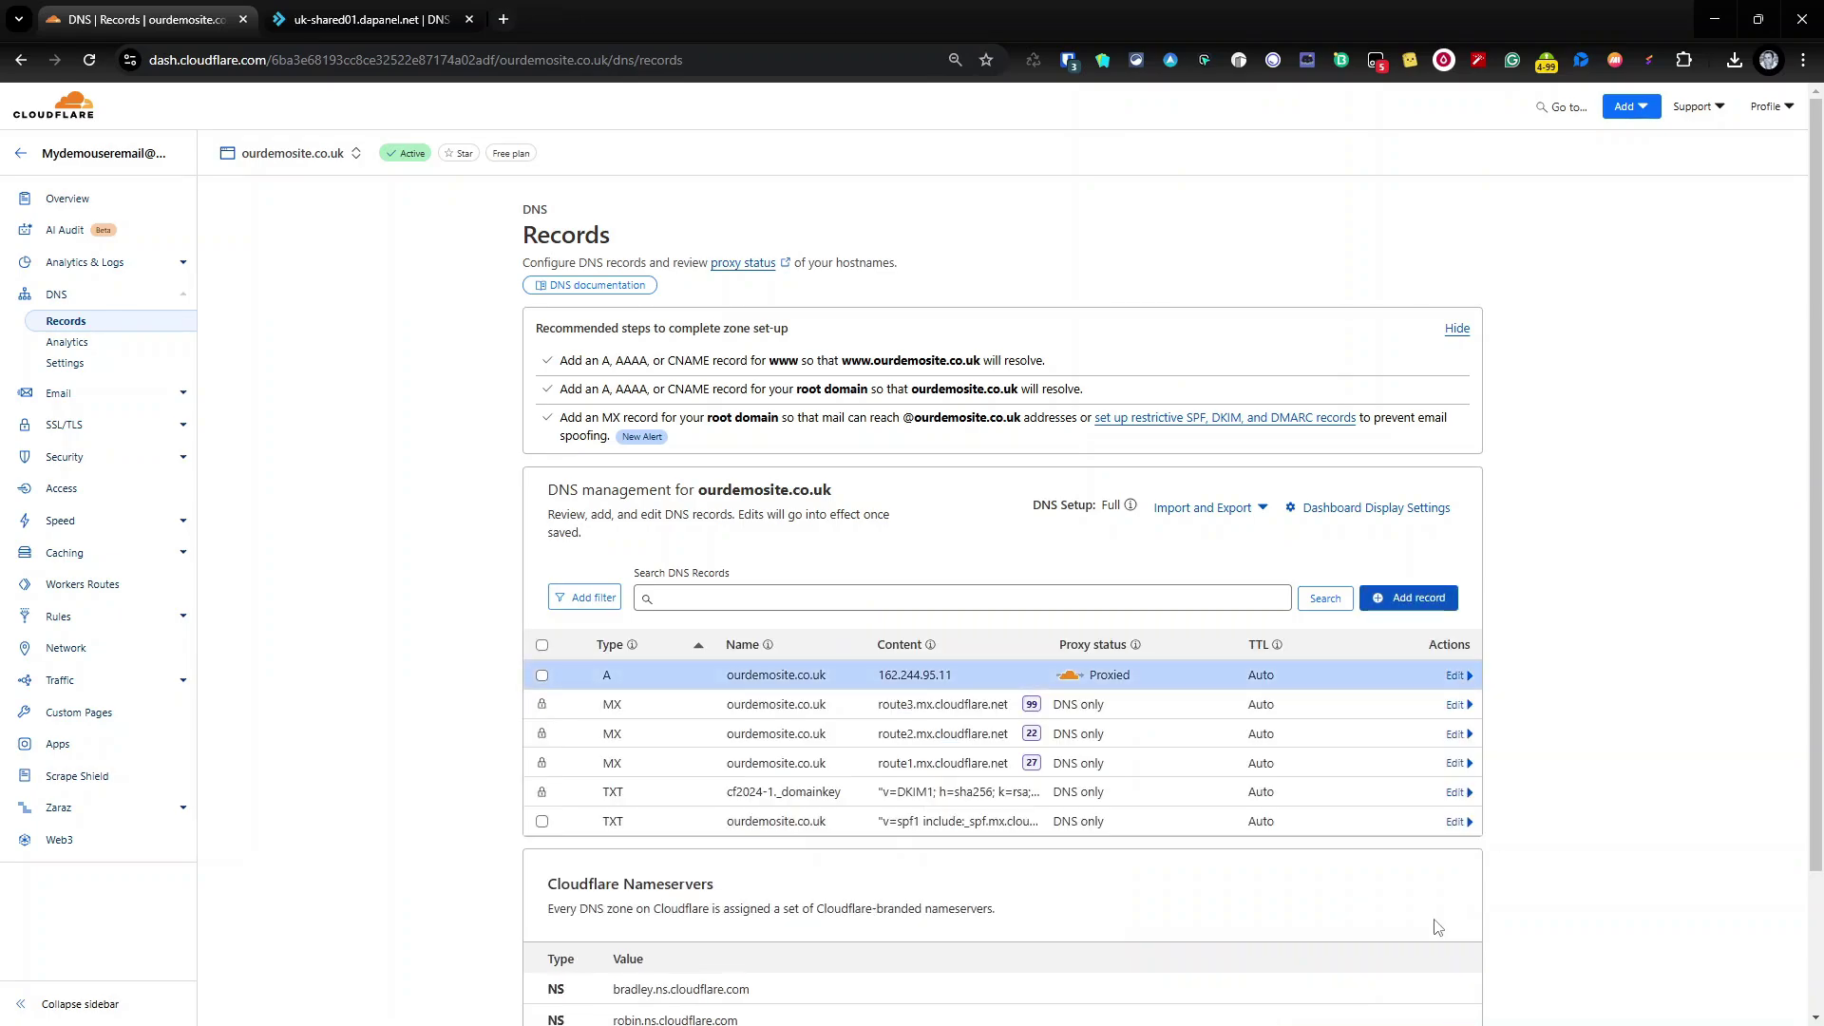
- Add a proxied wildcard (*) A record pointing to 162.244.95.11 and save it
click(1433, 606)
click(673, 714)
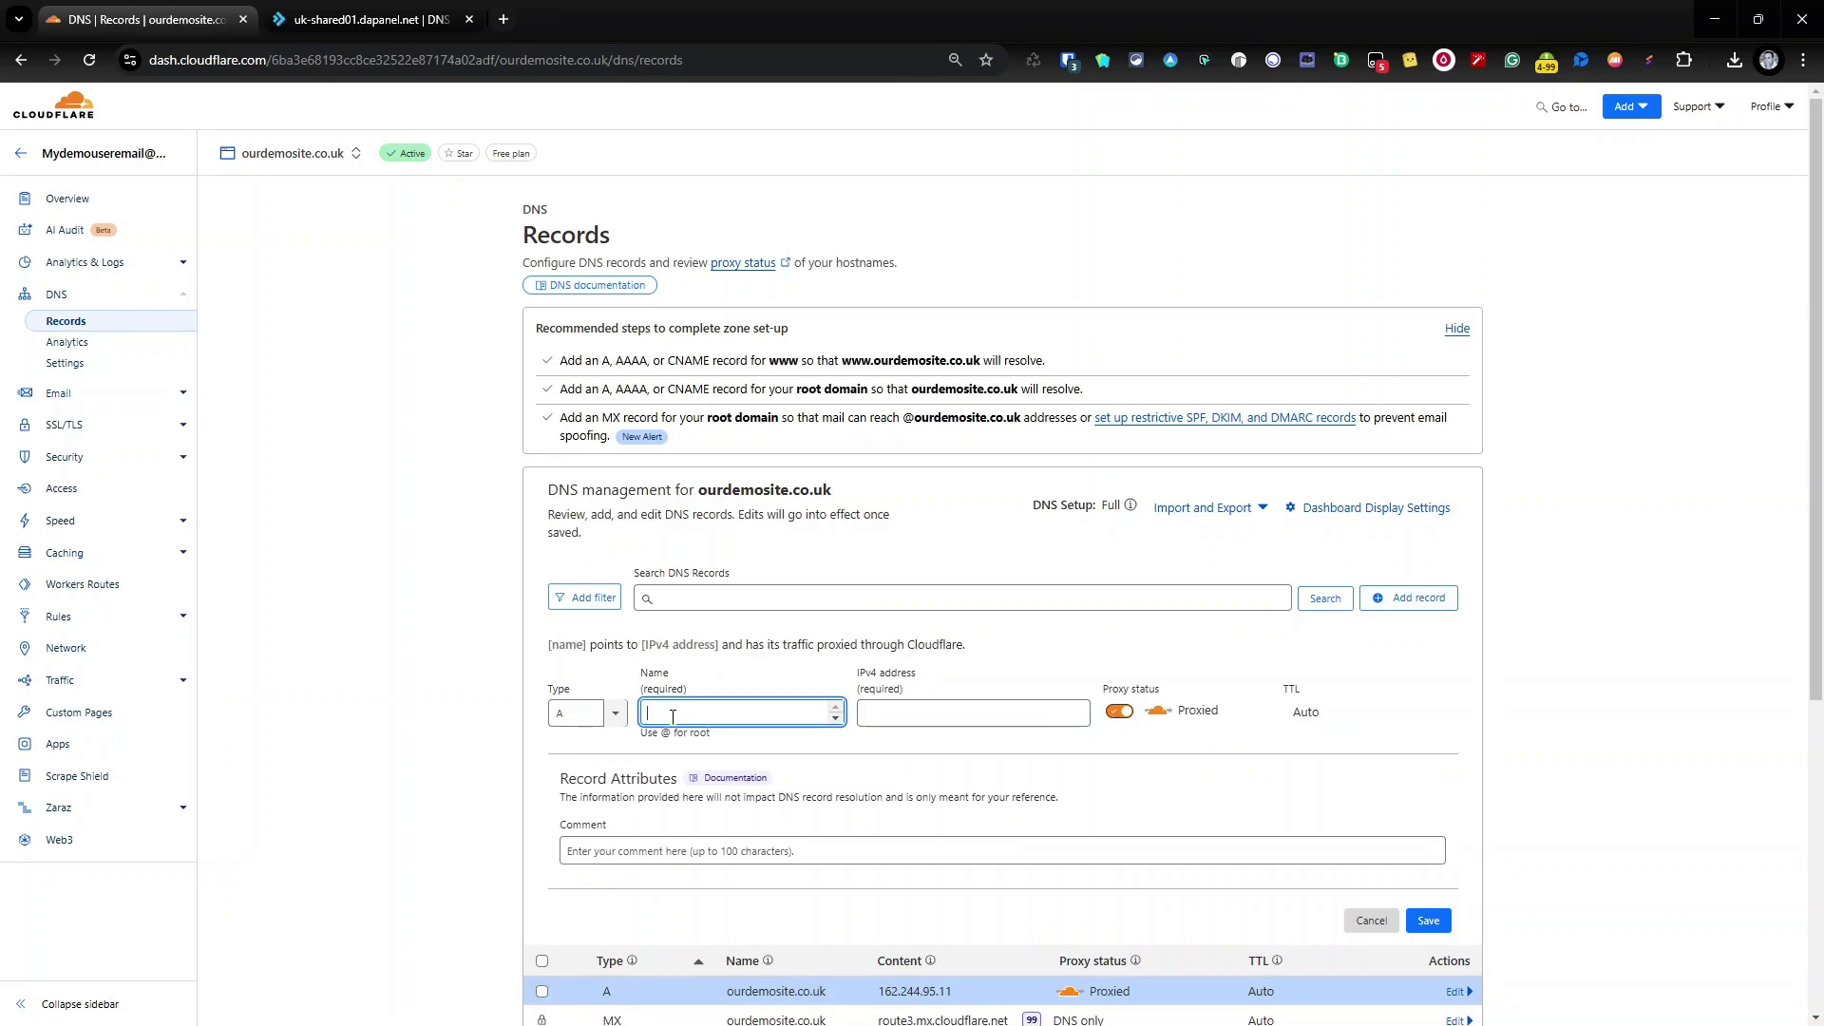
text(*)
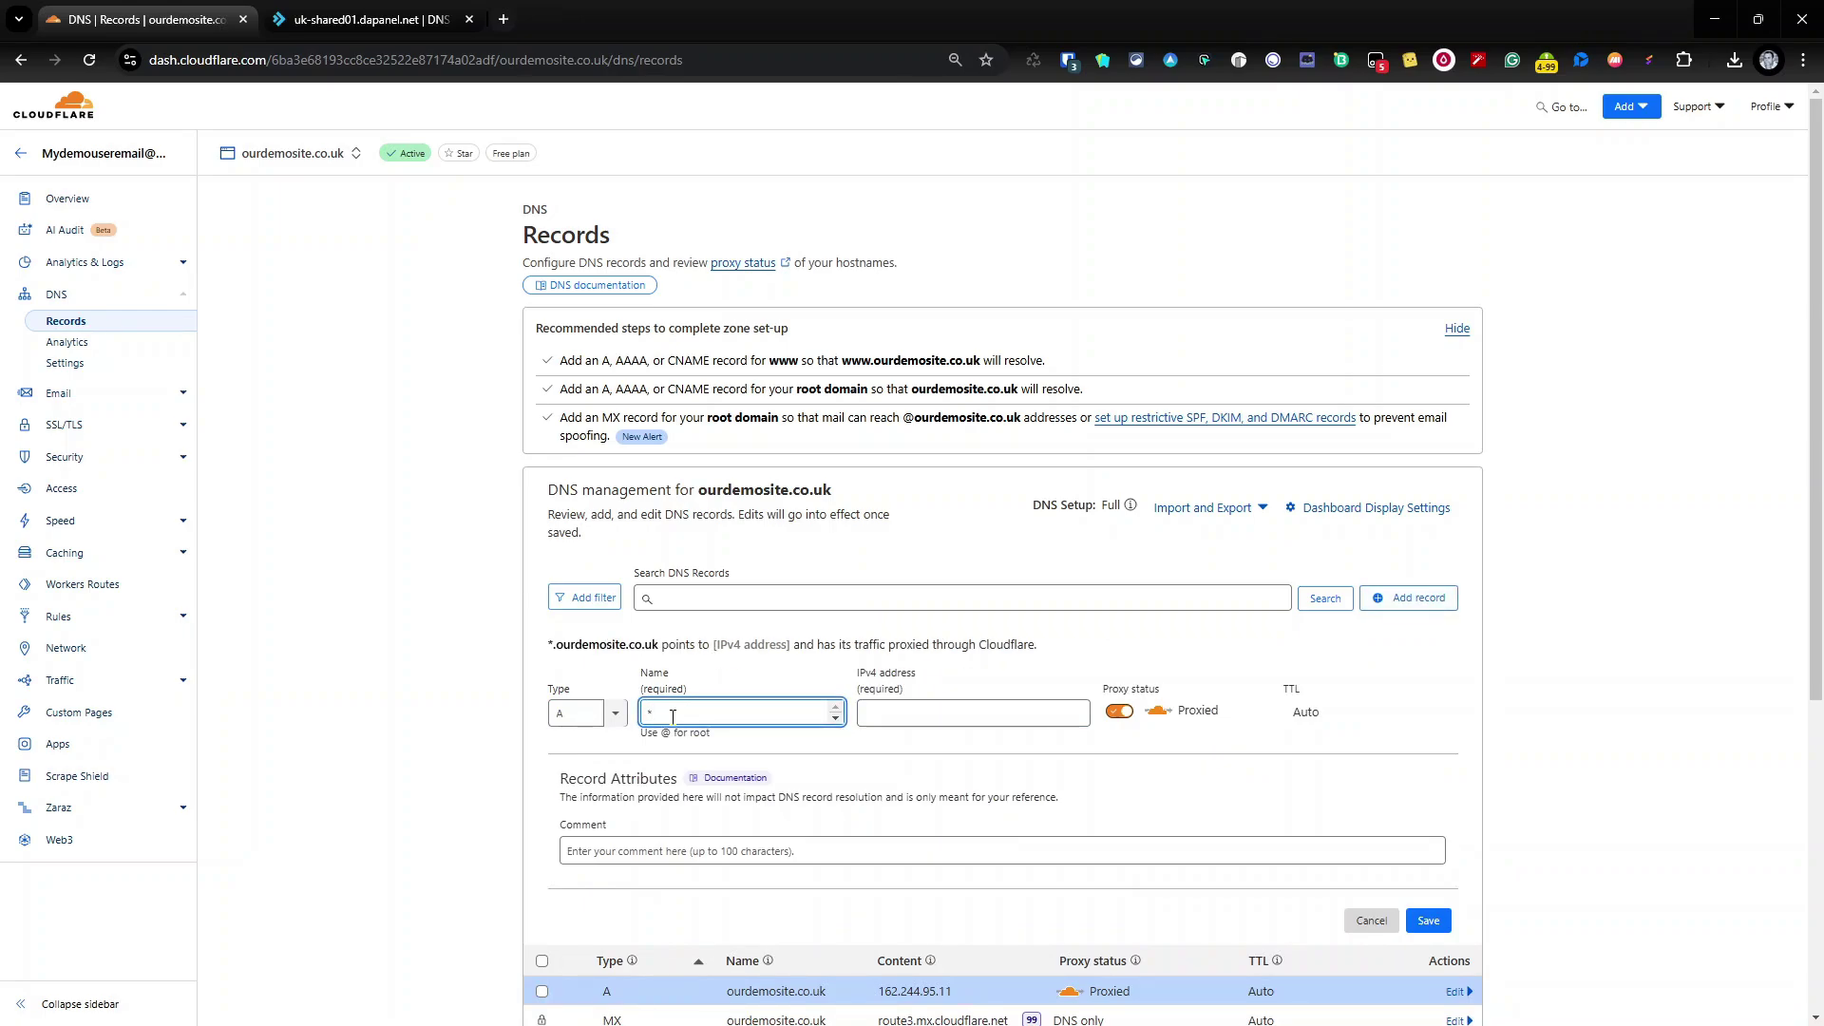
key(Tab)
text(162.244.95.11)
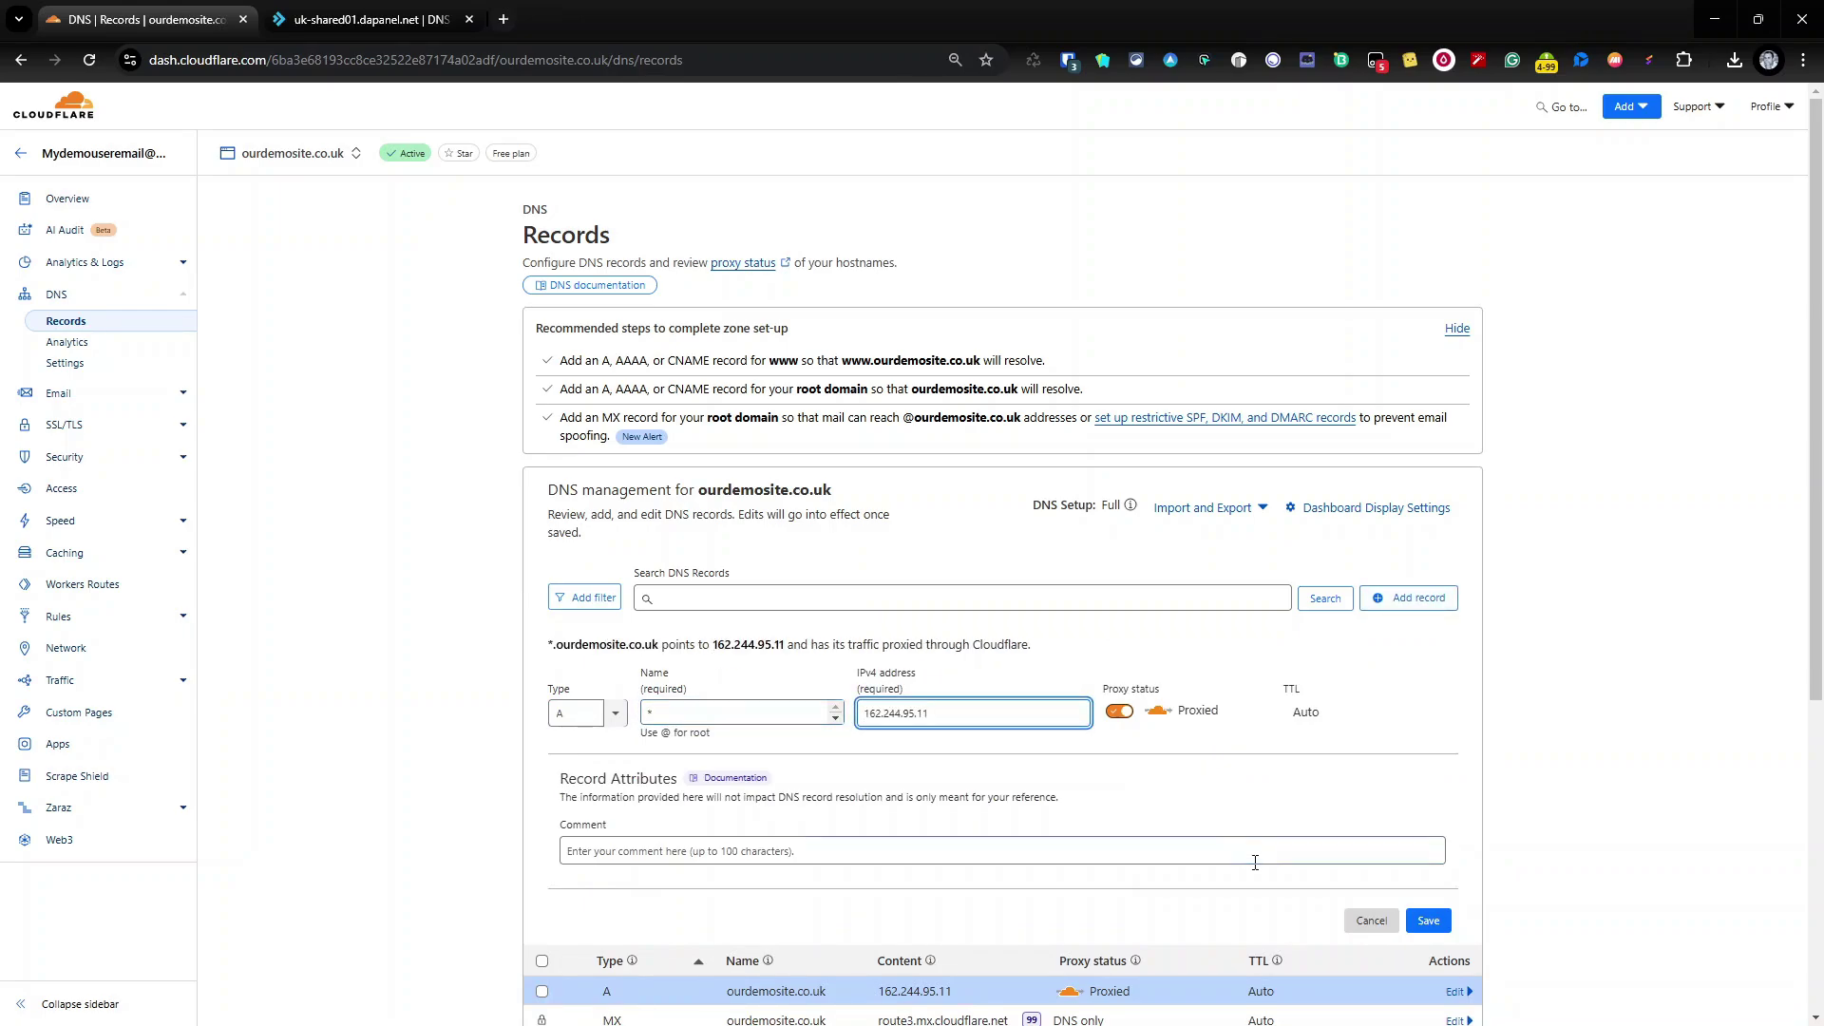
click(1414, 922)
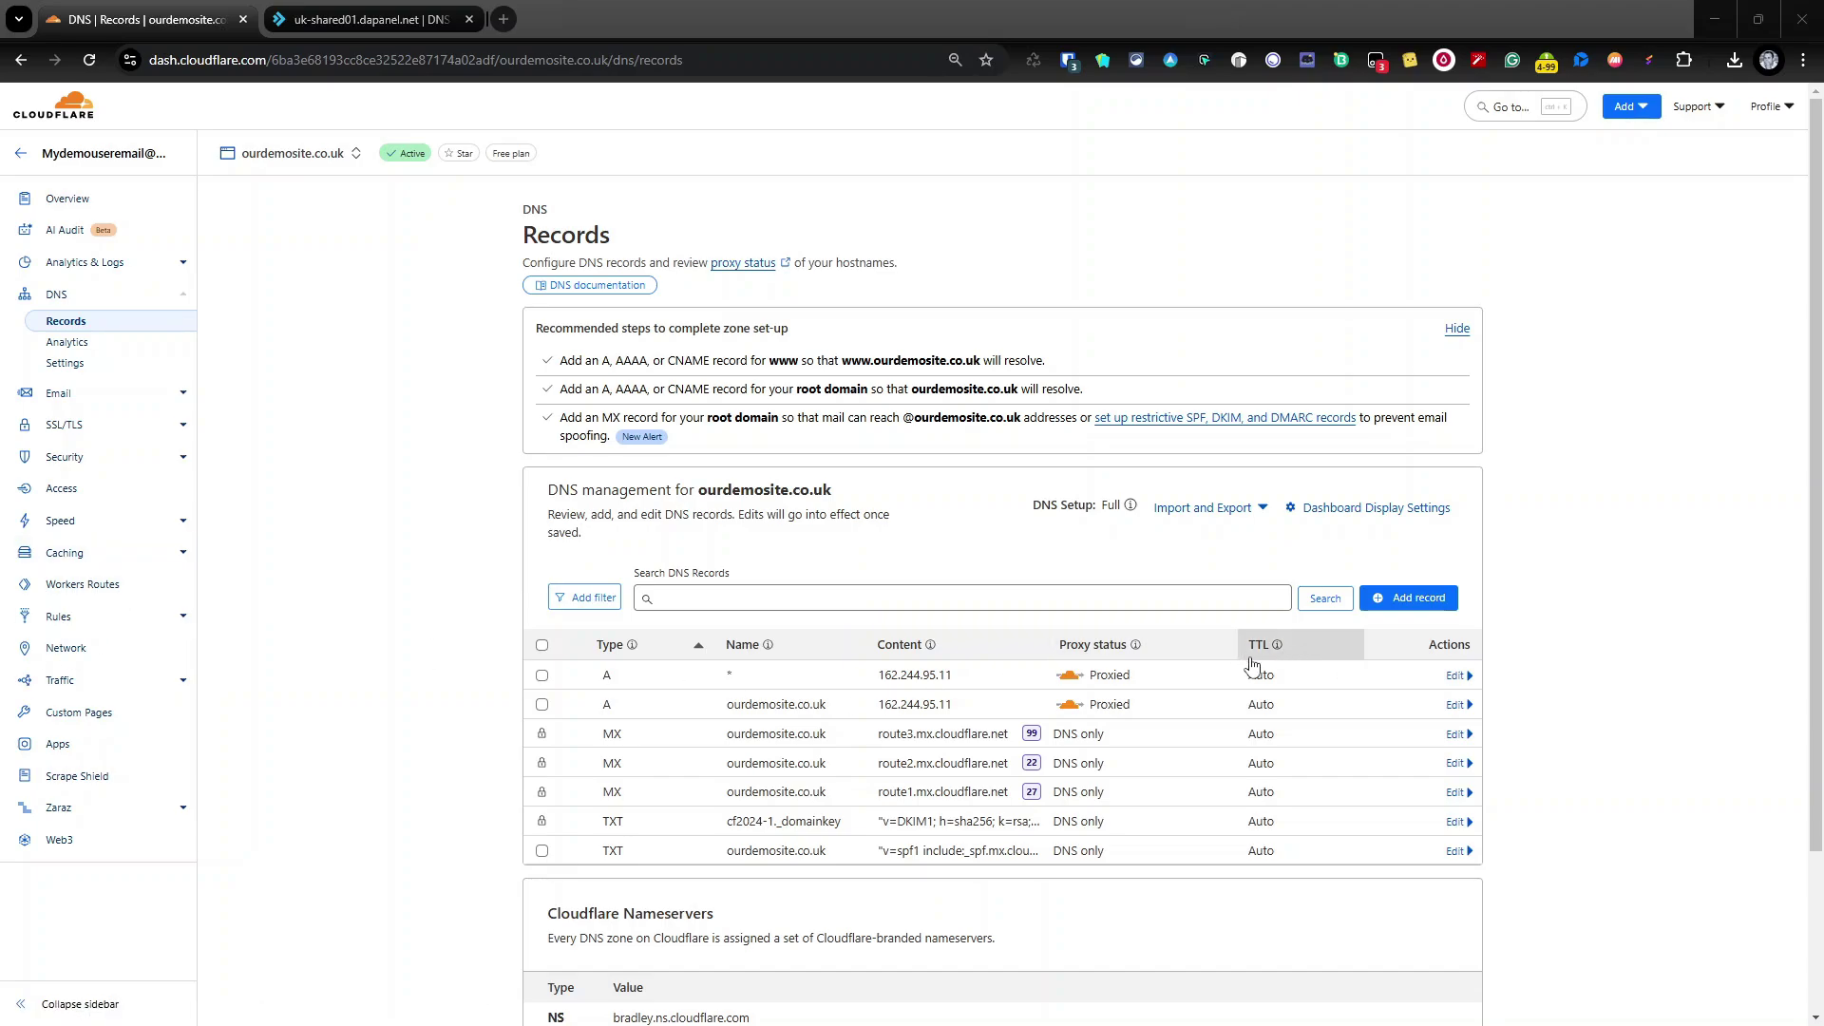
- Start a user API token from the Edit zone DNS template, restricted to the specific zone ourdemosite.co.uk
click(1770, 106)
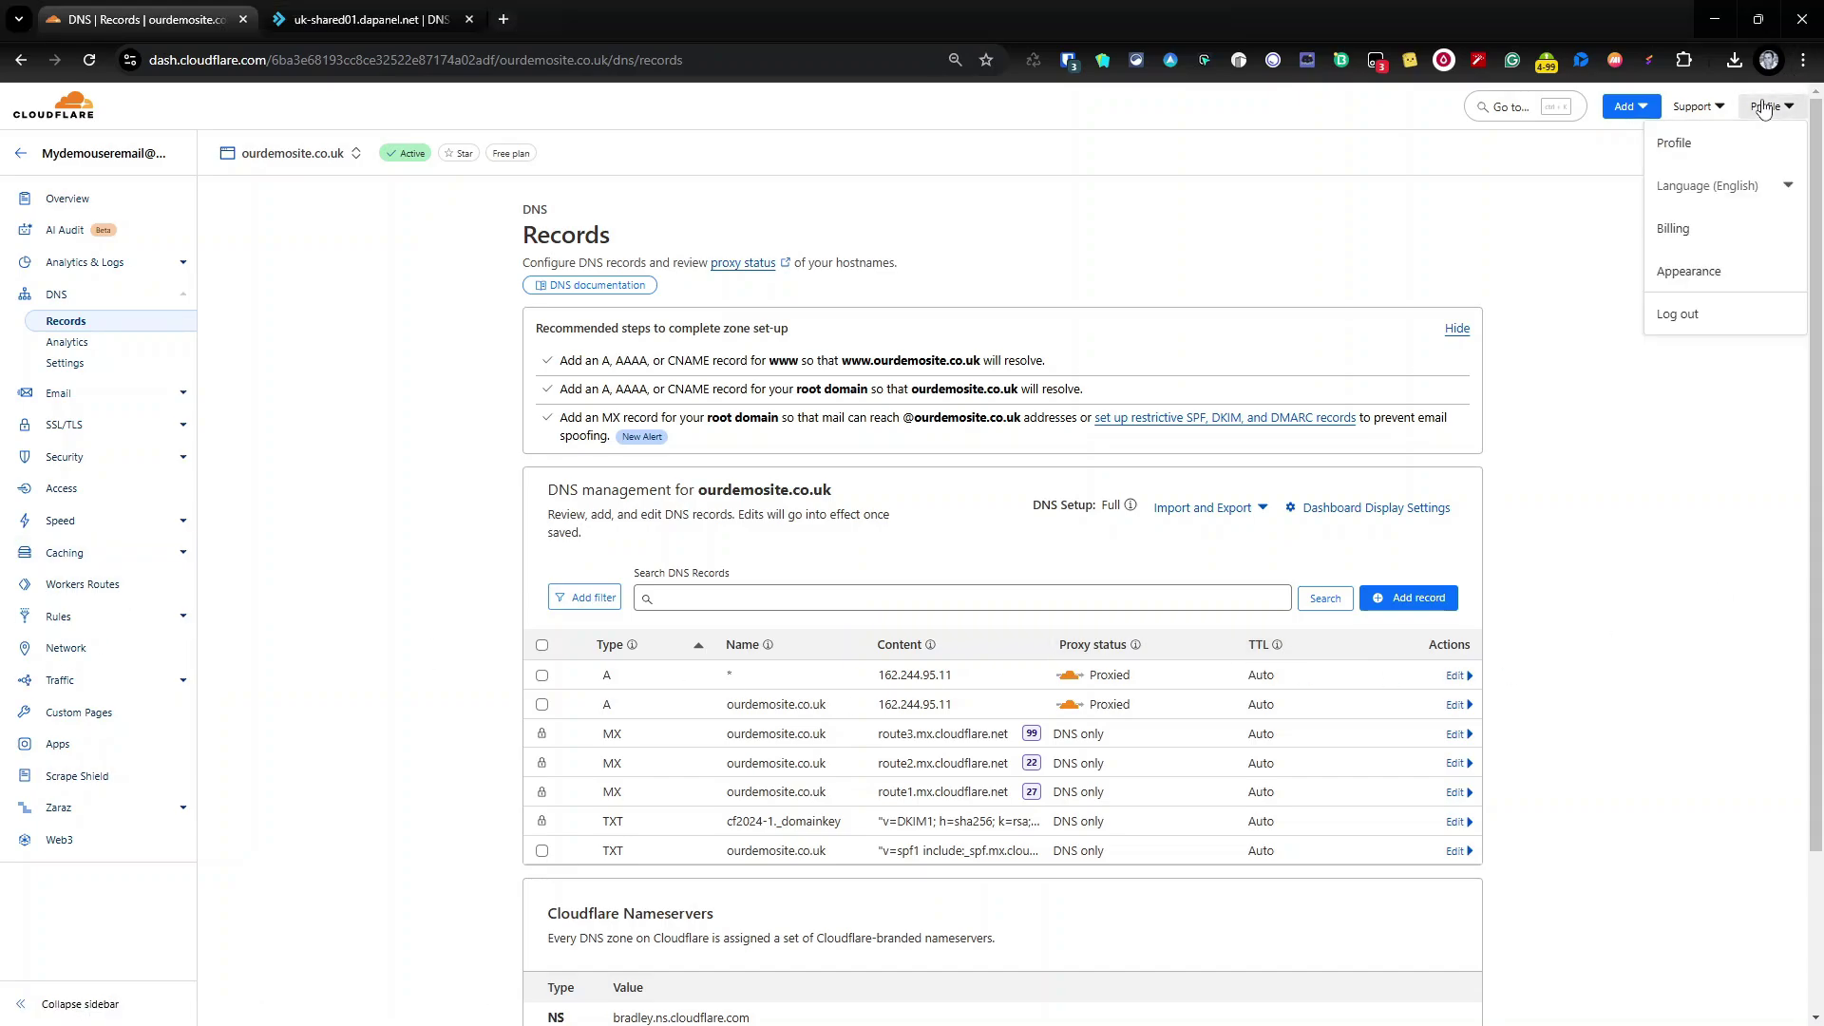
click(1733, 144)
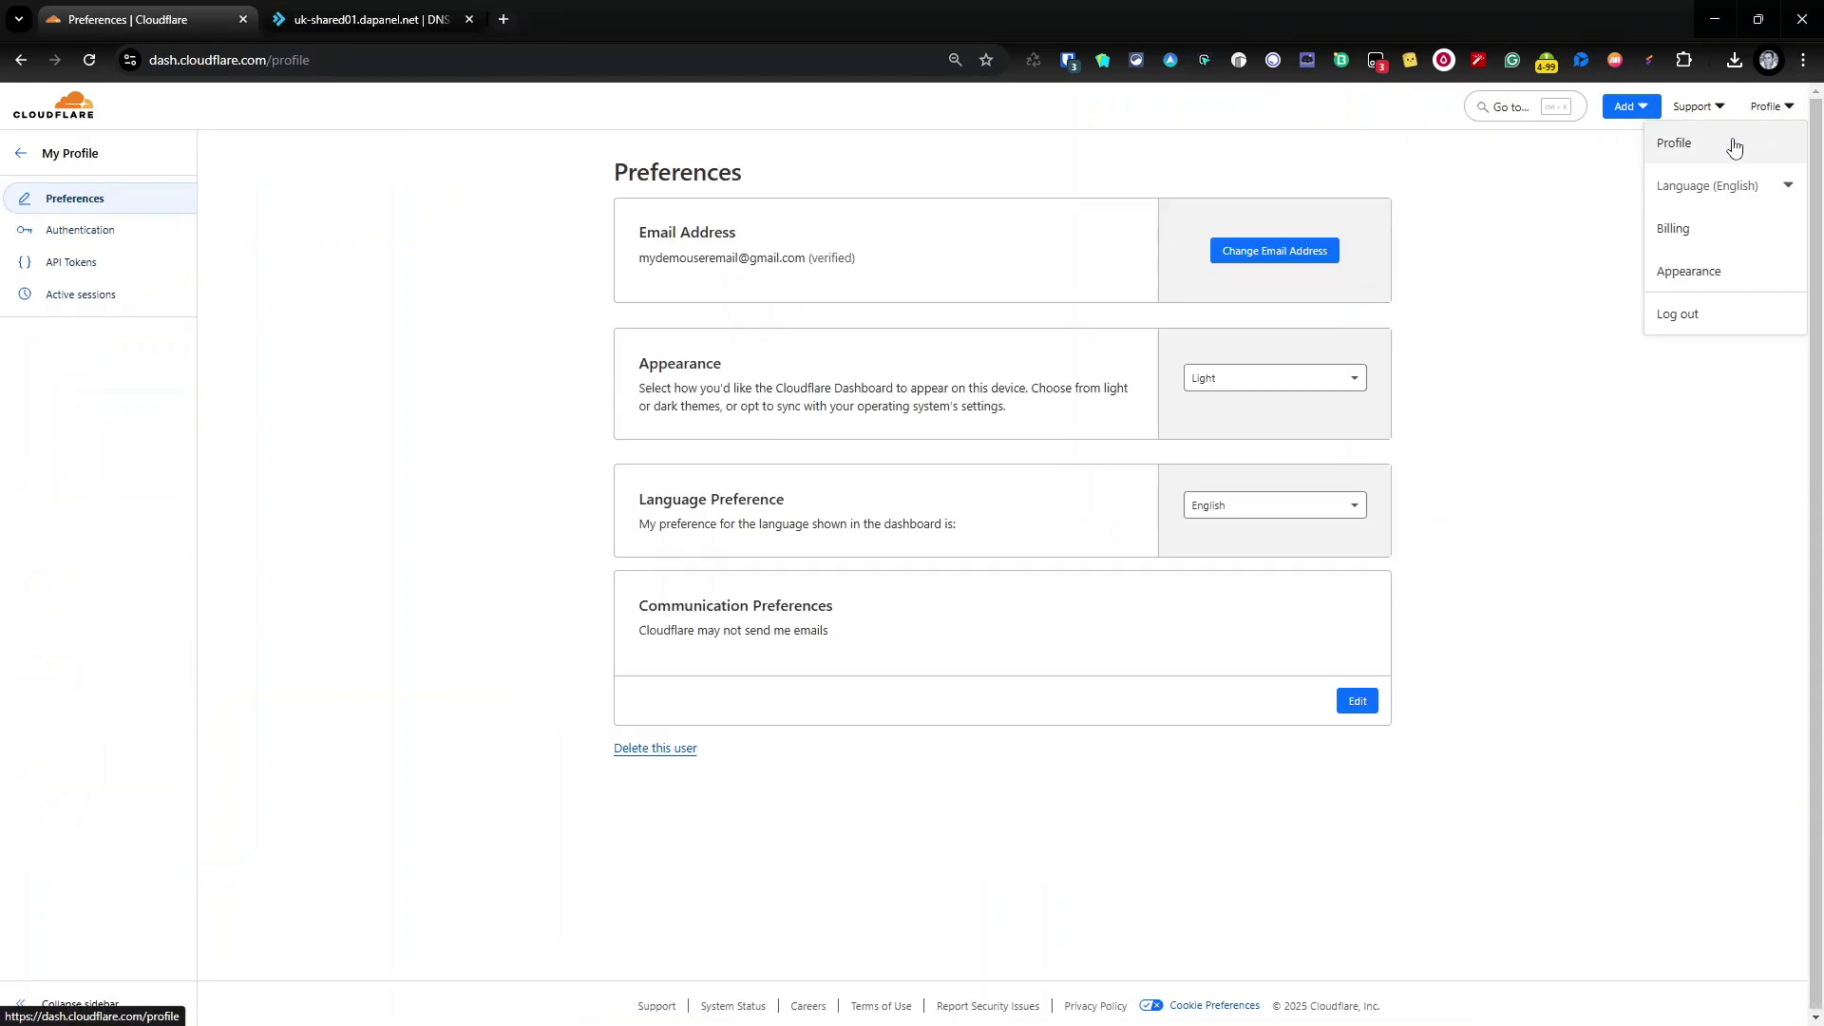
click(95, 276)
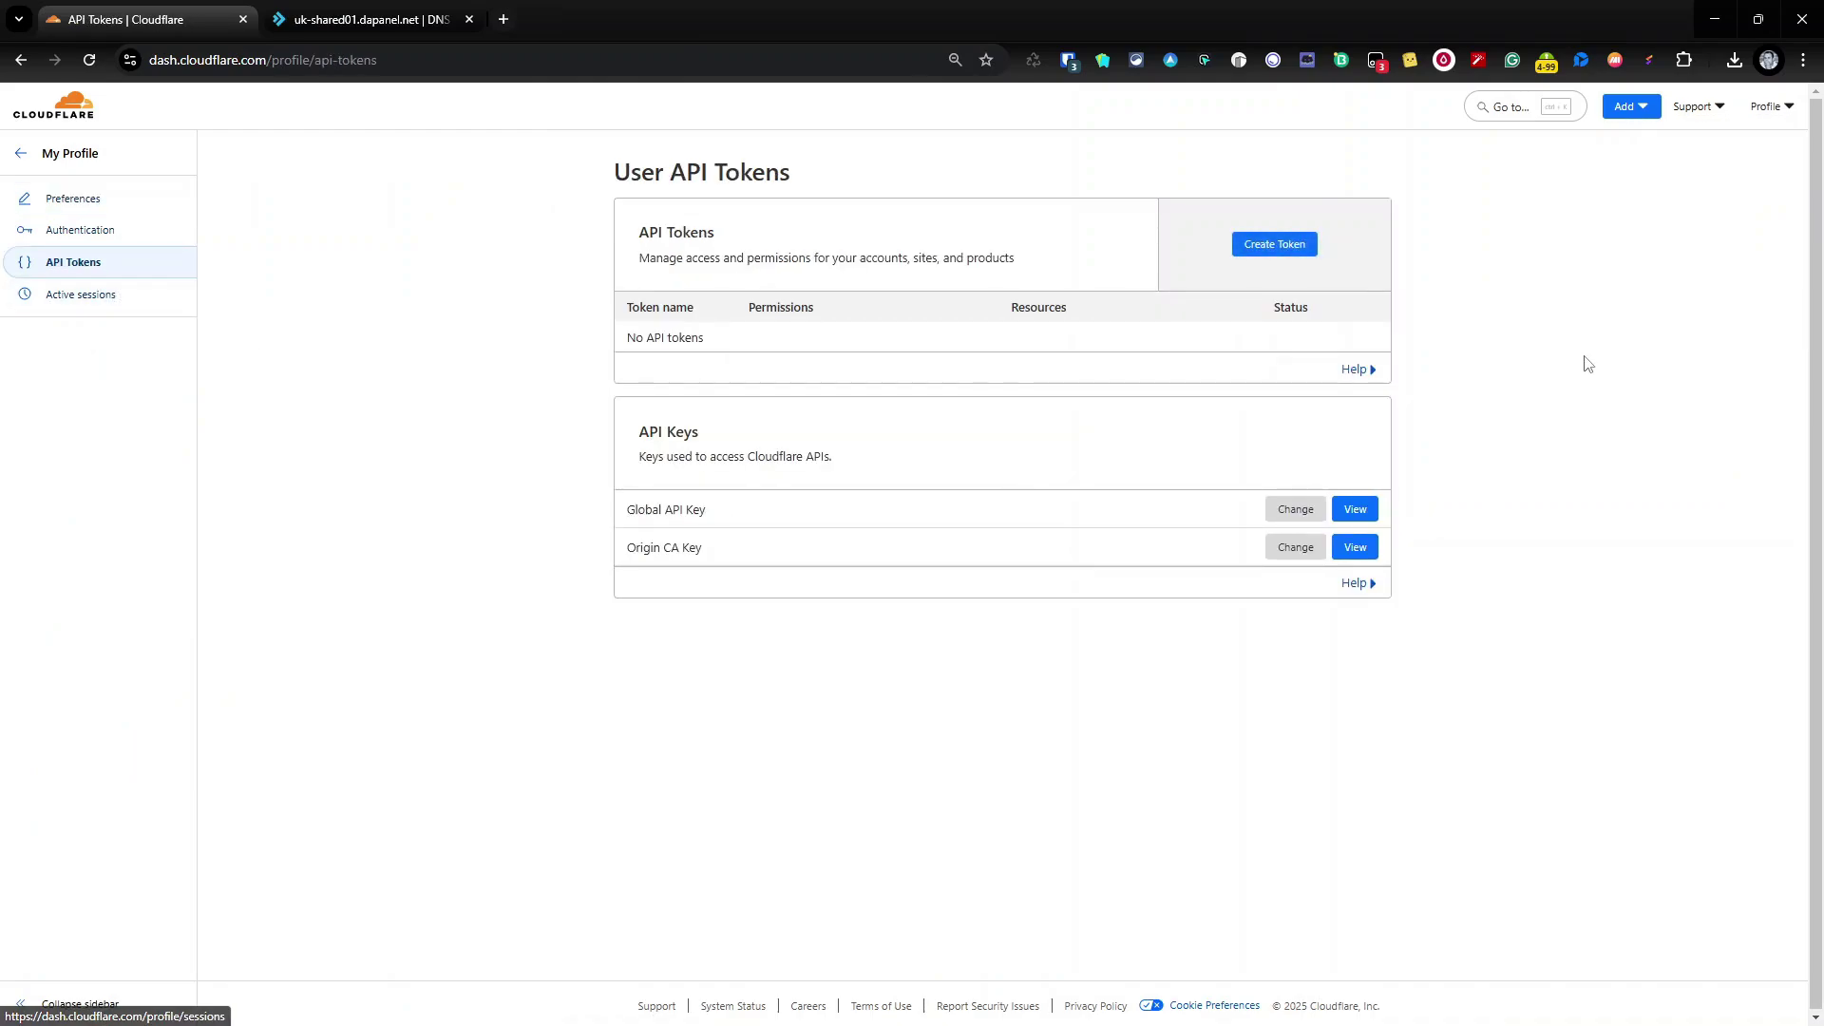
click(1297, 249)
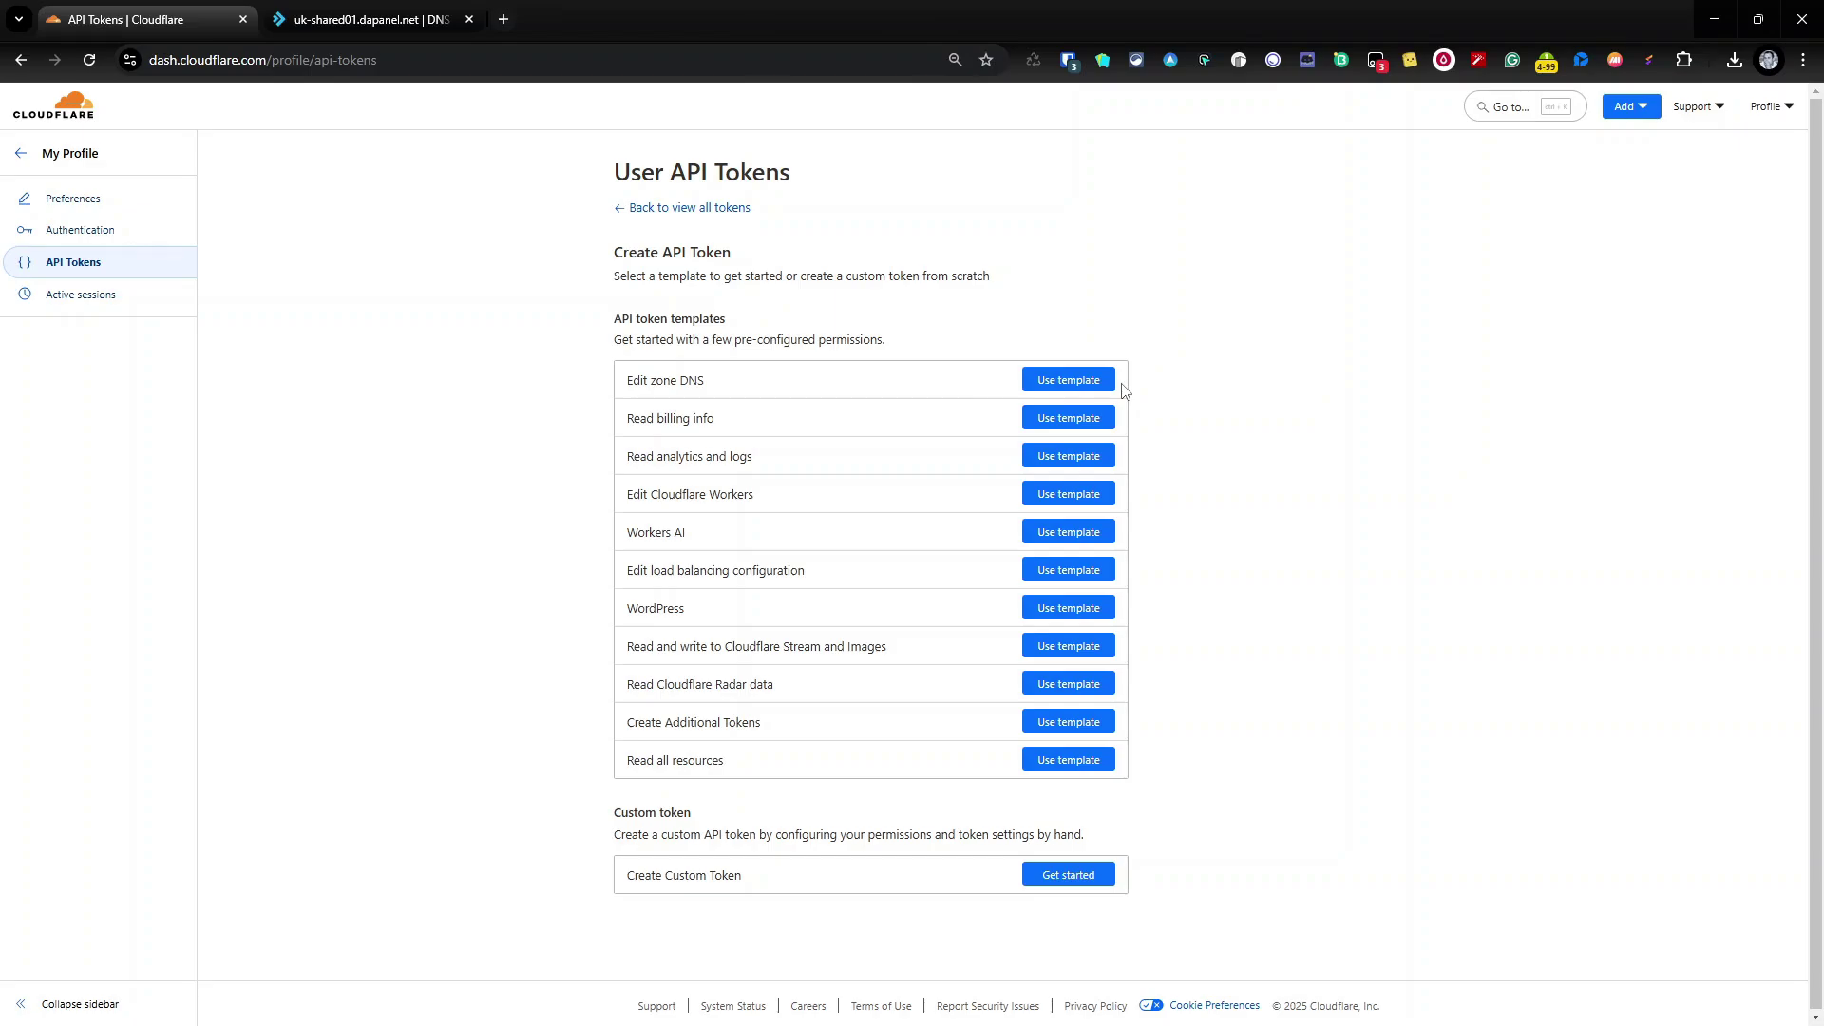
click(1053, 386)
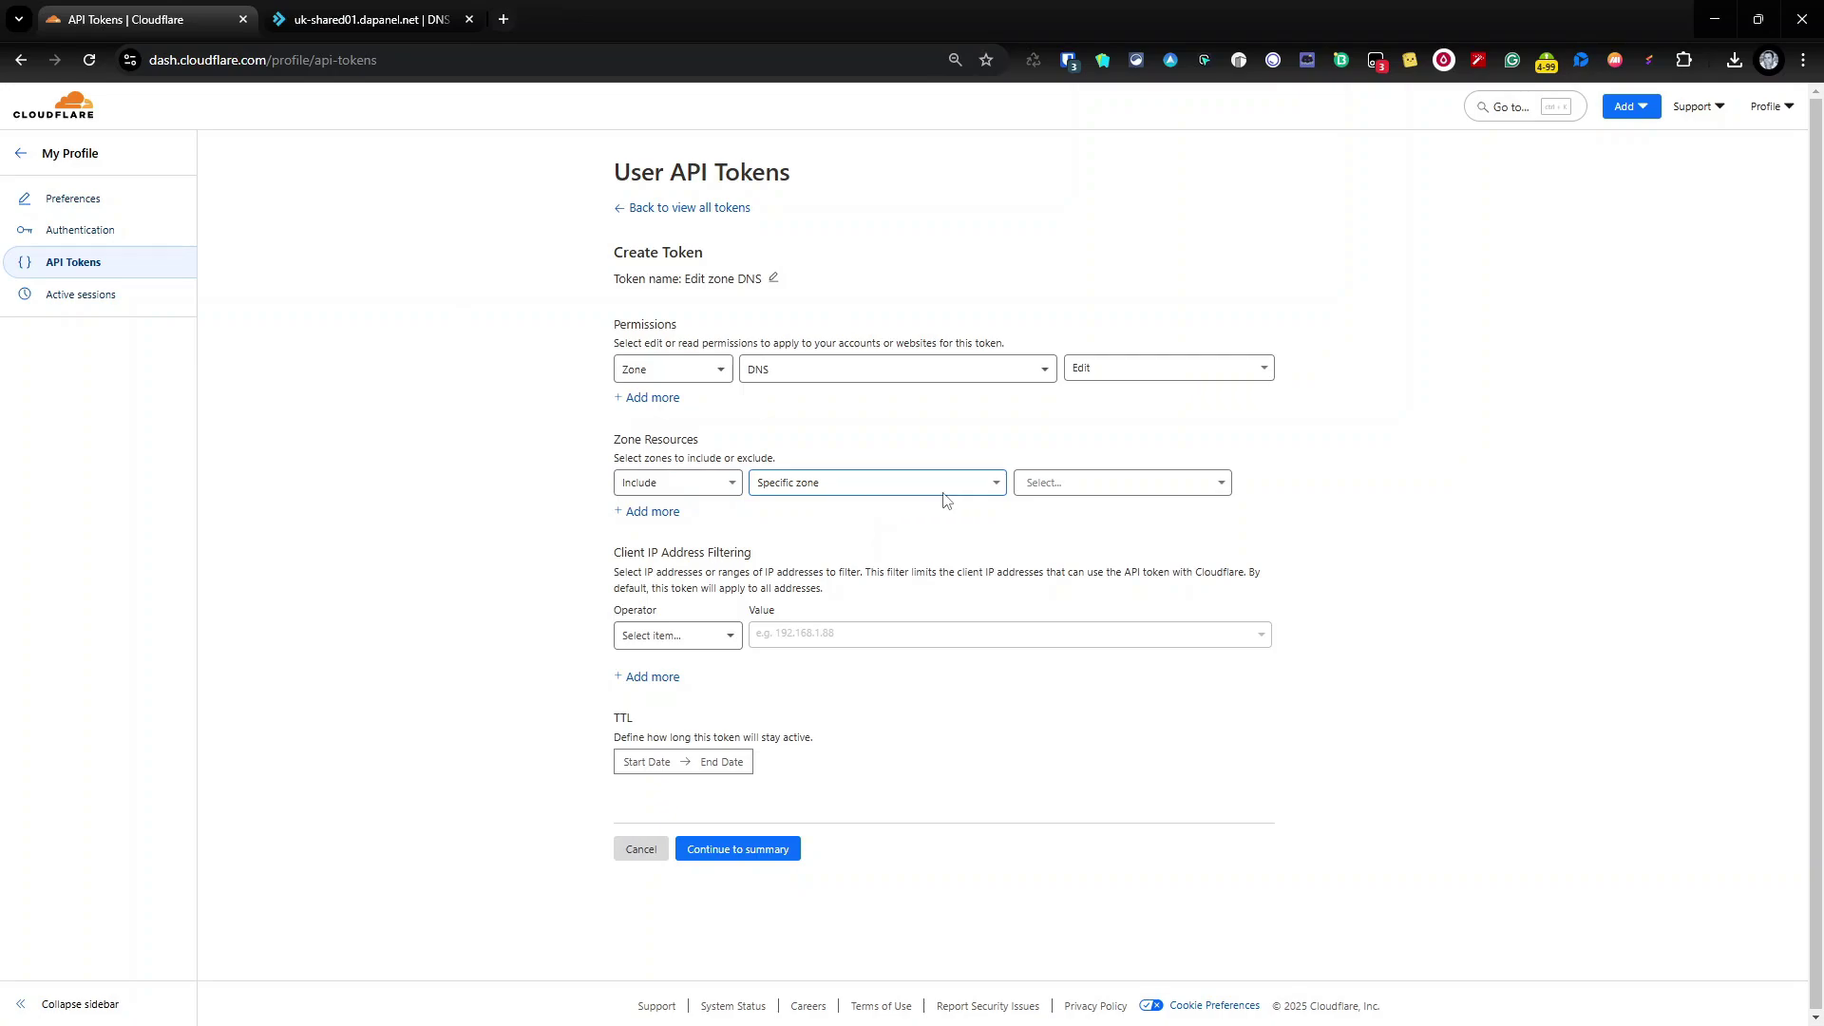
click(1142, 490)
click(1112, 521)
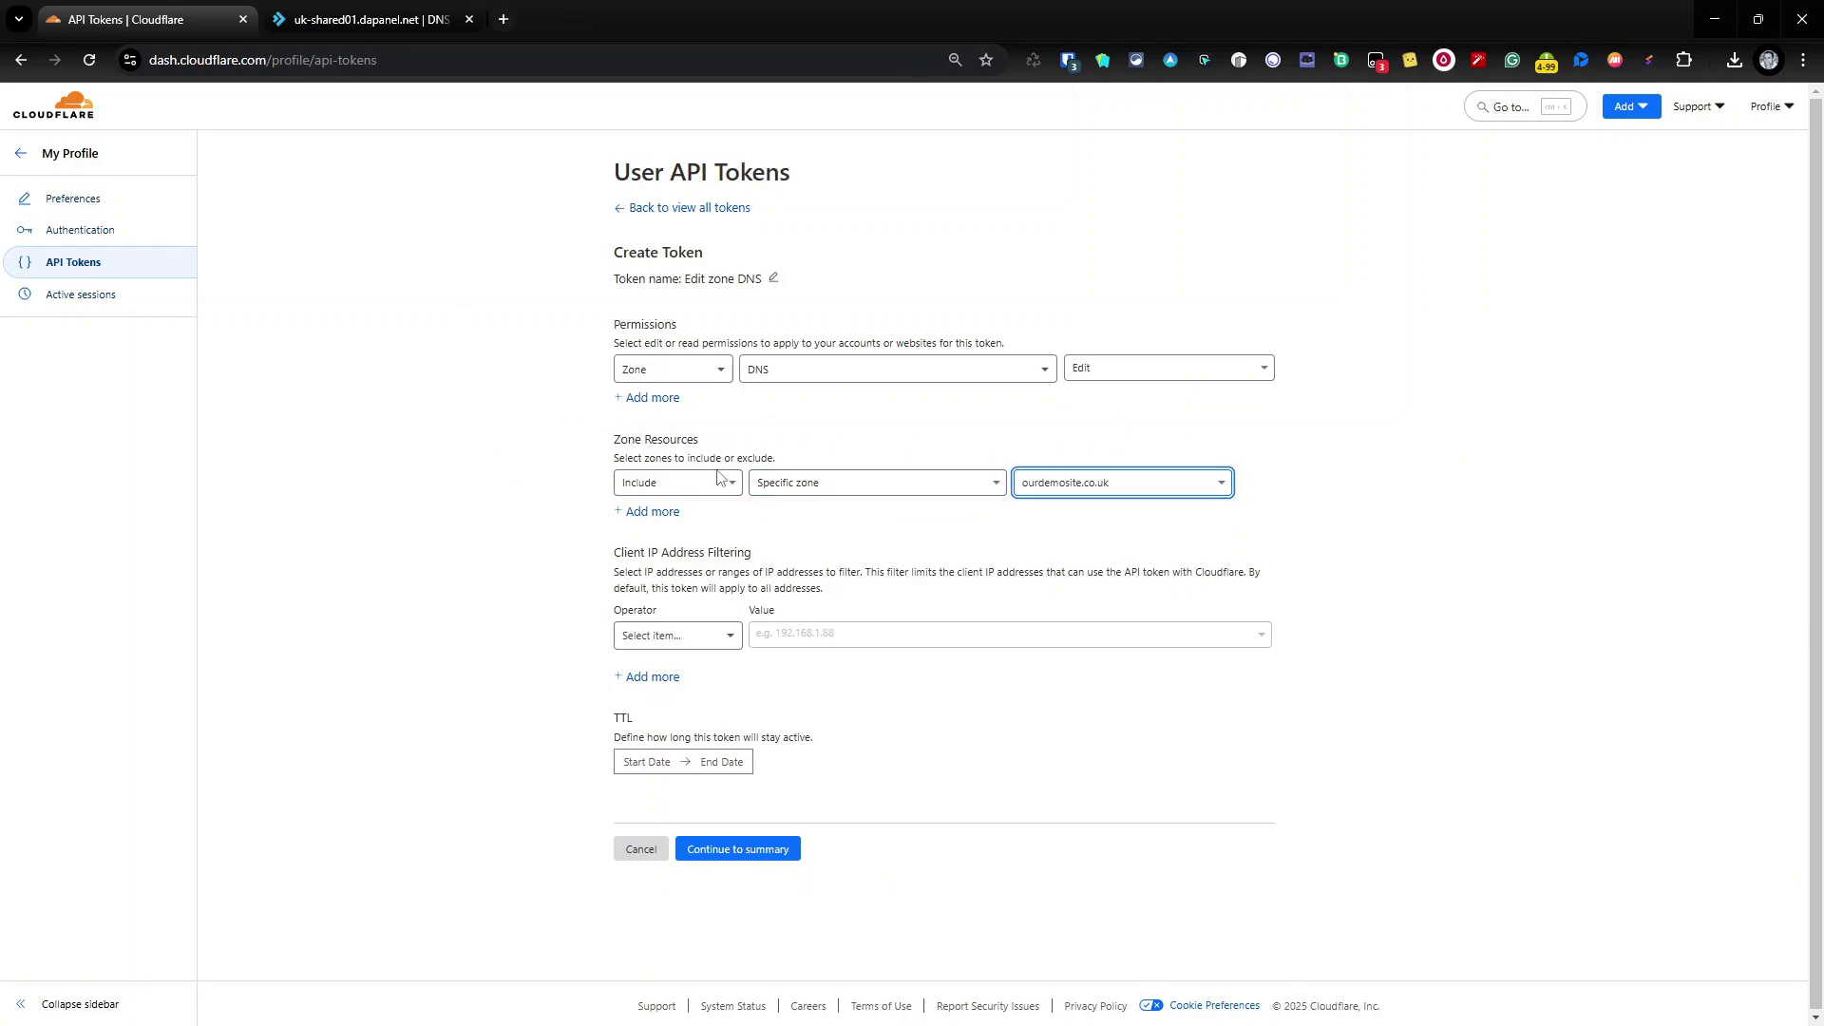
click(665, 517)
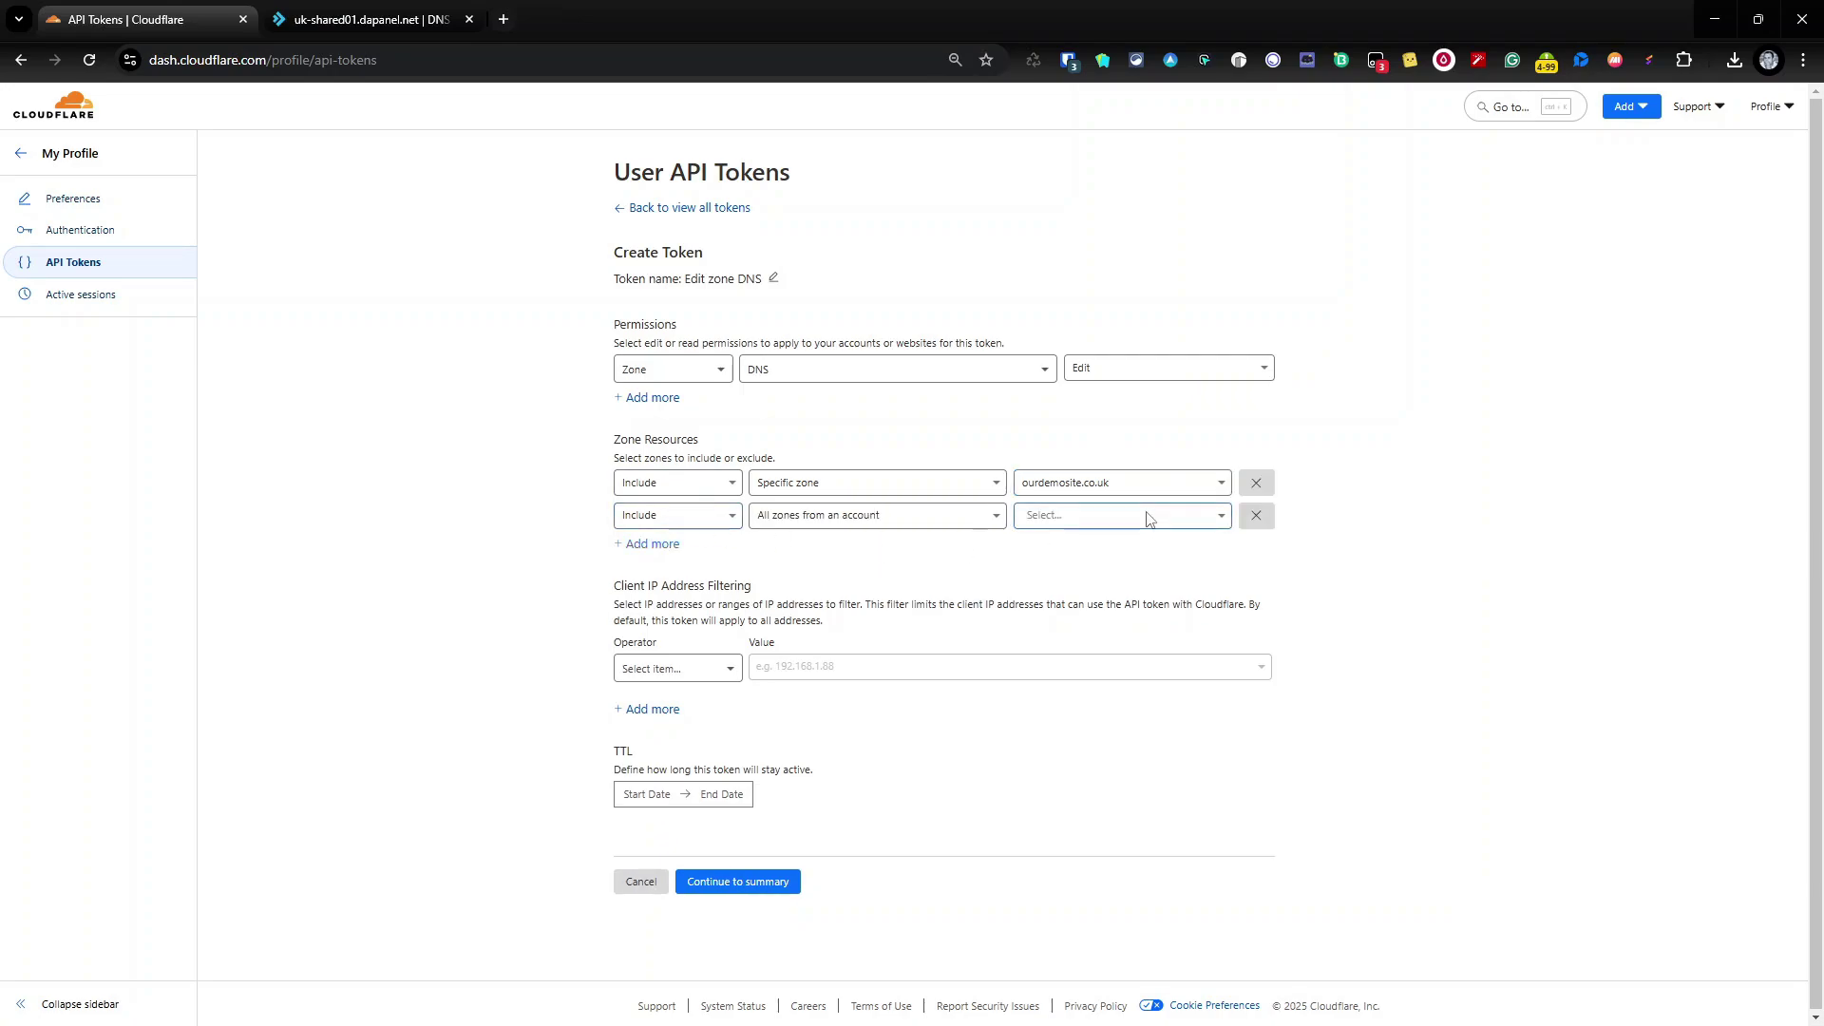
click(1150, 518)
drag(1069, 620, 1066, 604)
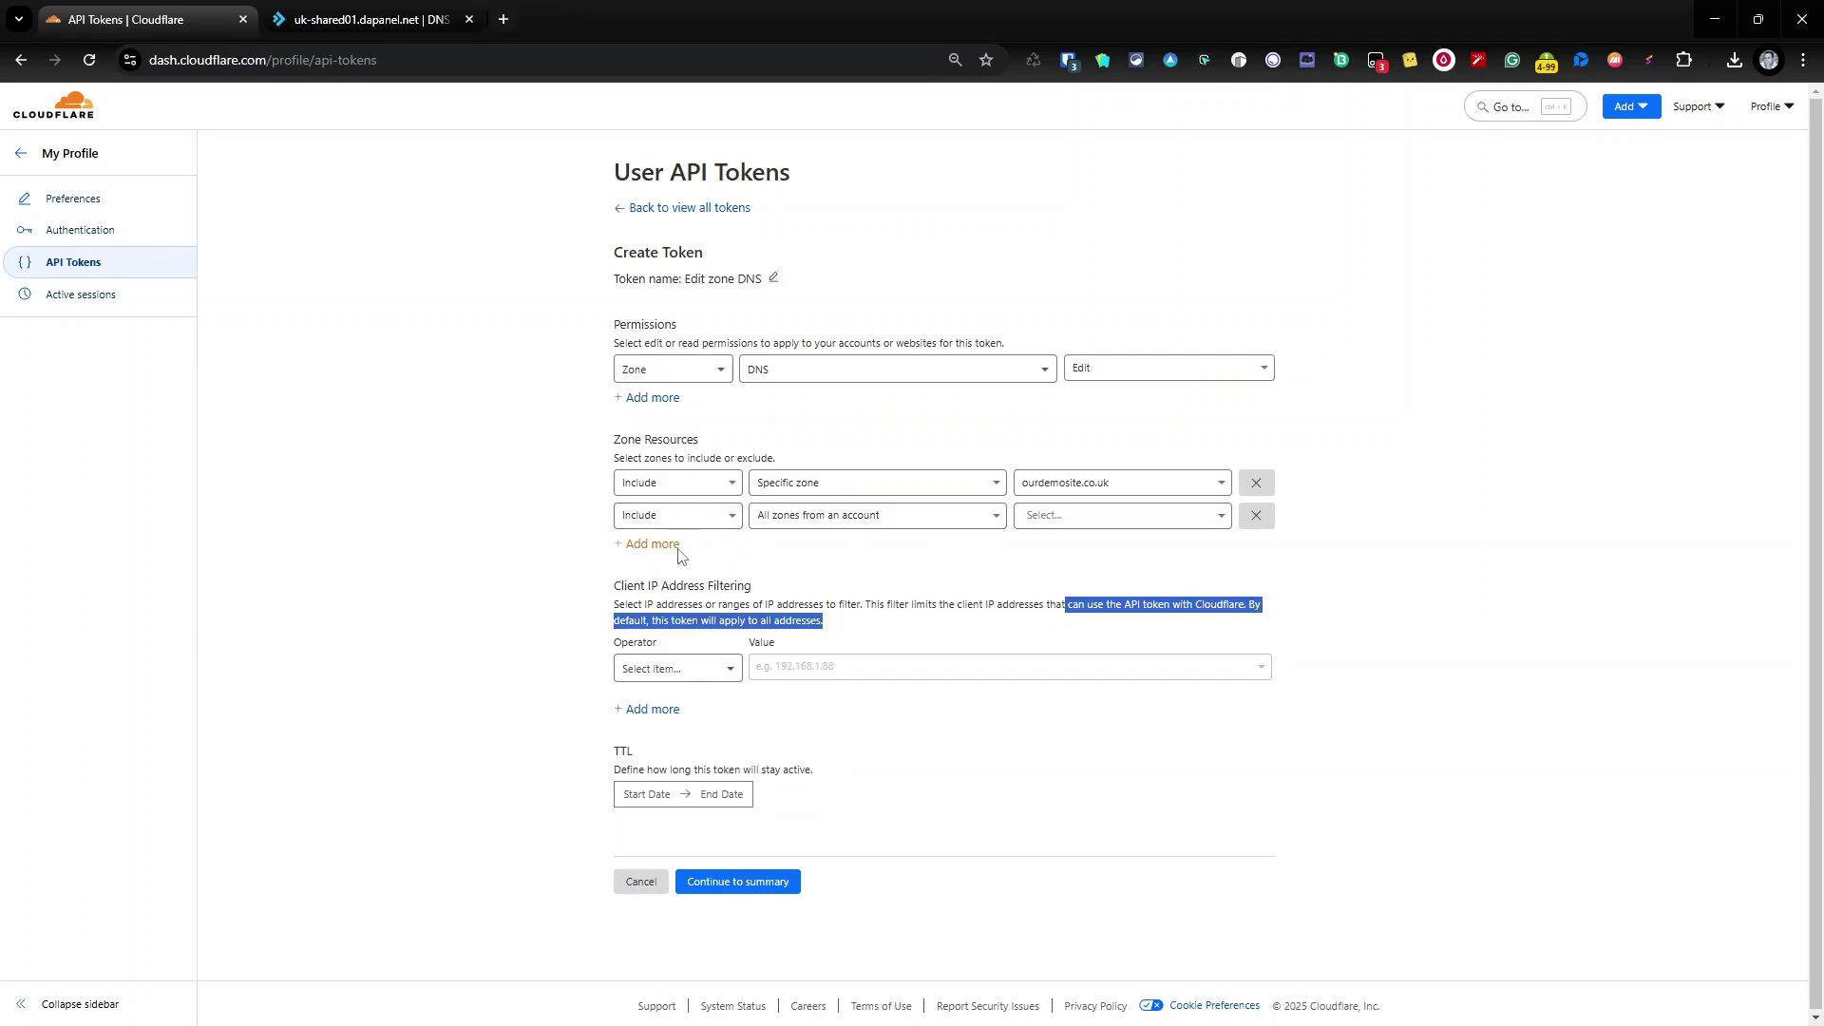
click(1257, 515)
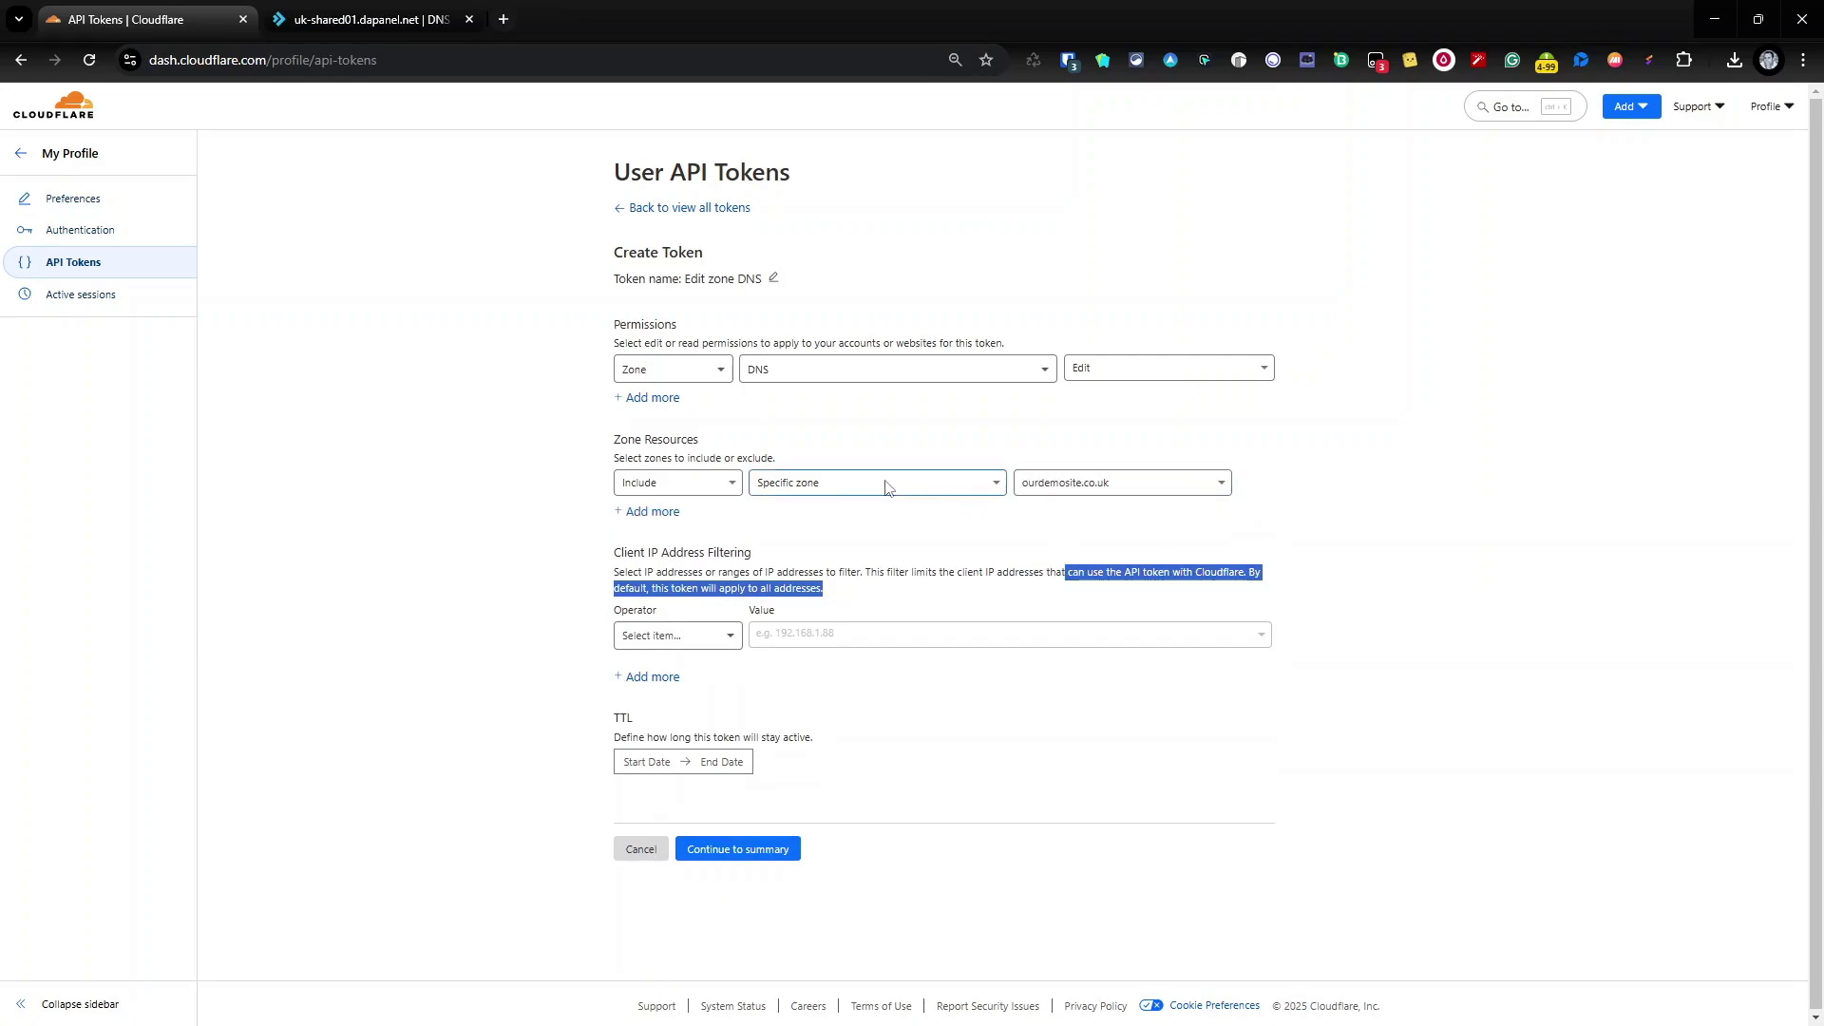
click(908, 484)
click(1091, 499)
click(1089, 517)
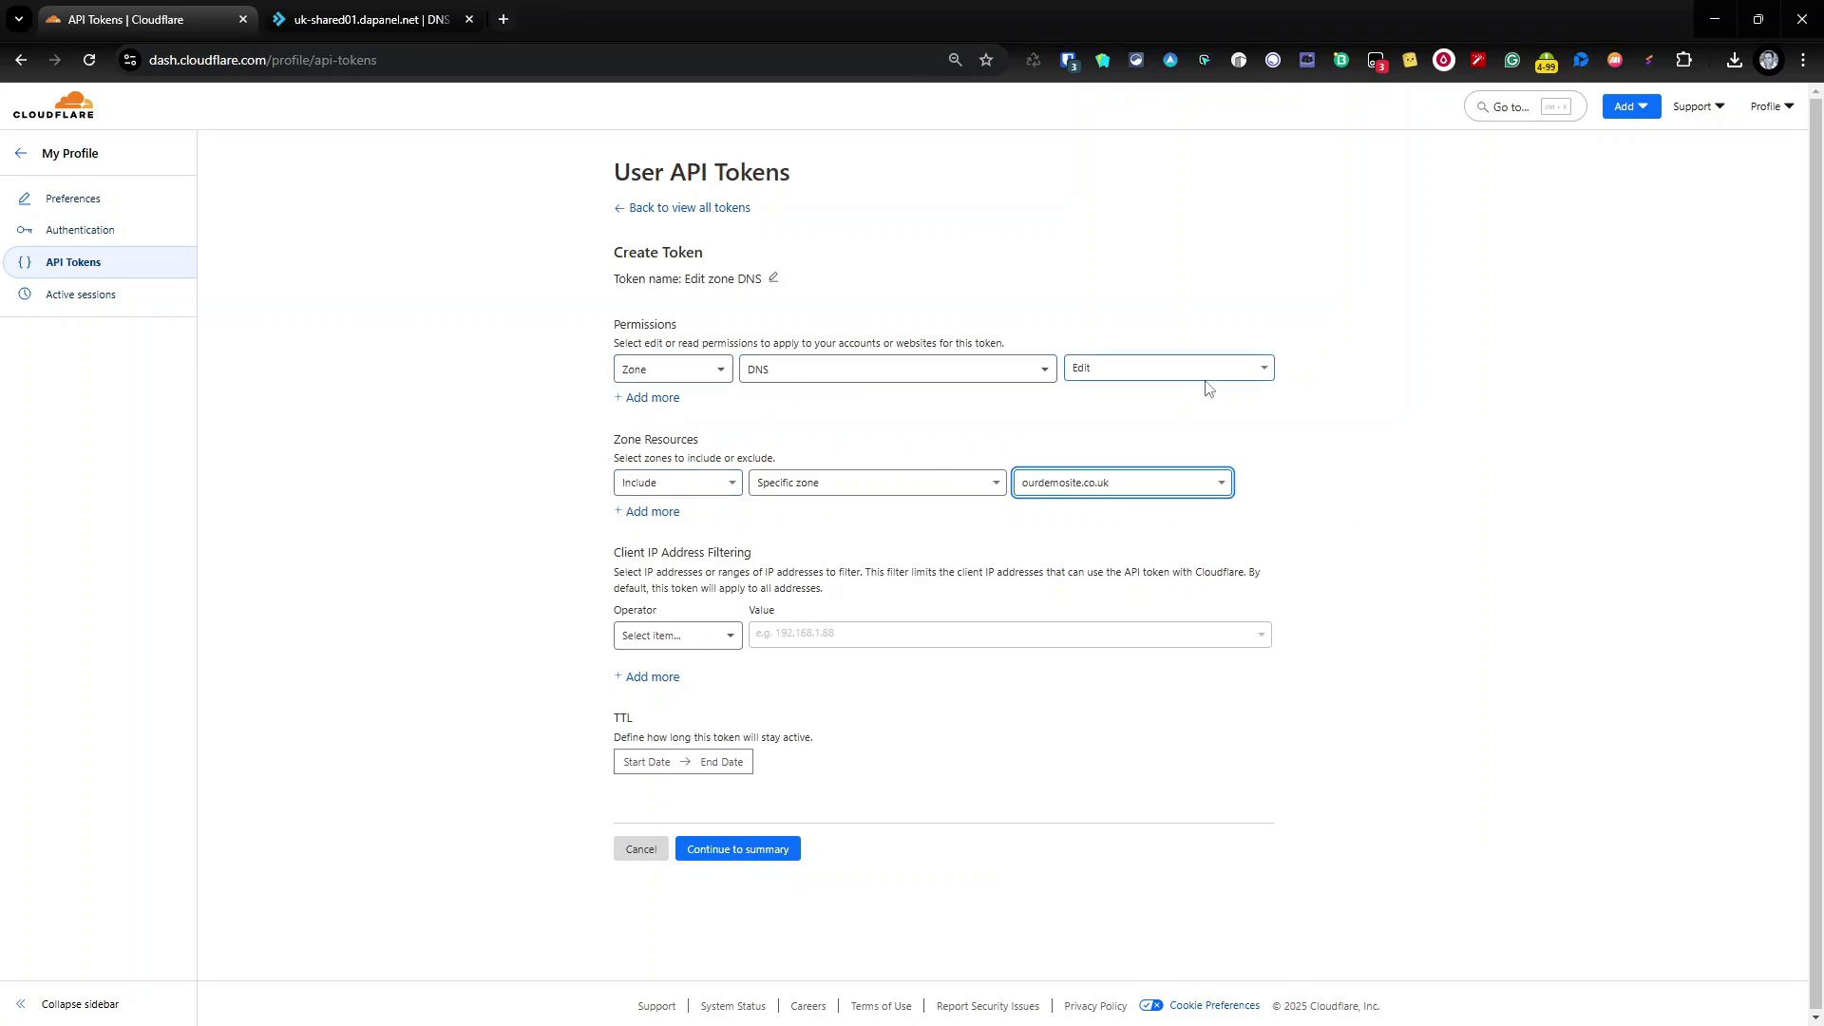
- Add a second permission to the token that grants Edit access to Zone at zone level
click(652, 398)
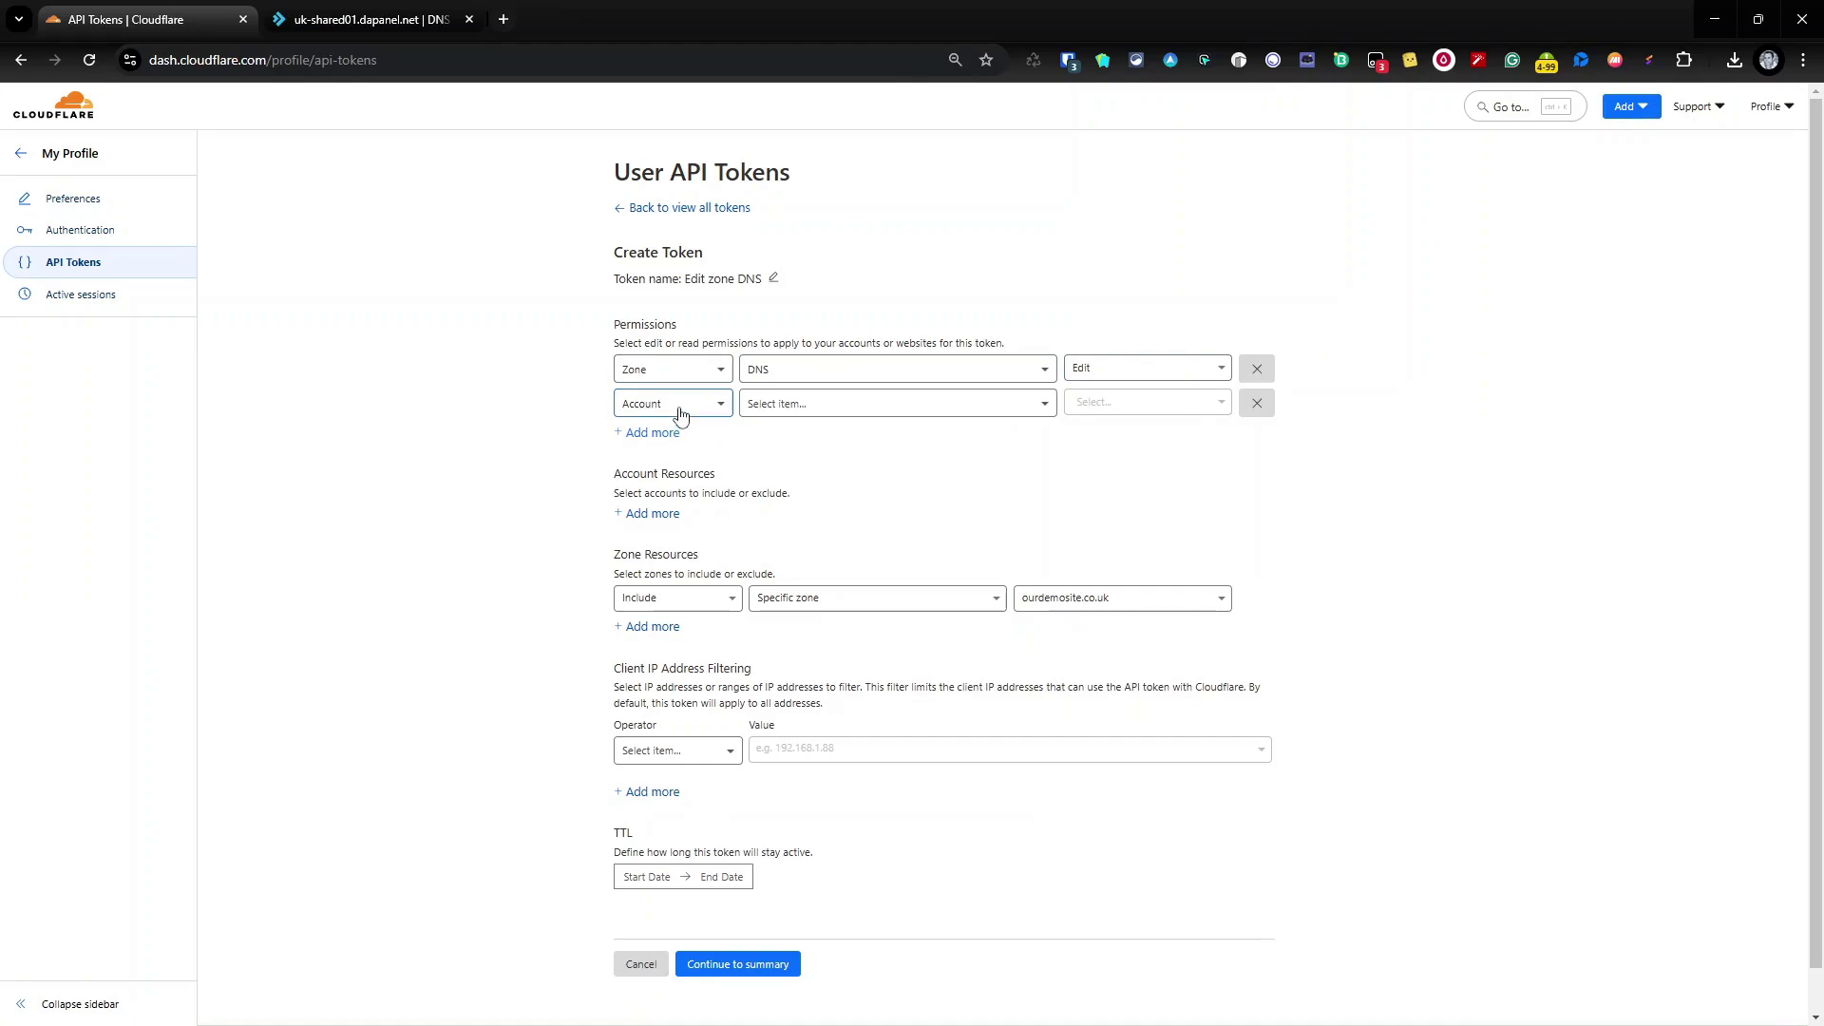
click(673, 404)
click(646, 466)
click(800, 404)
scroll(811, 533, down, 10)
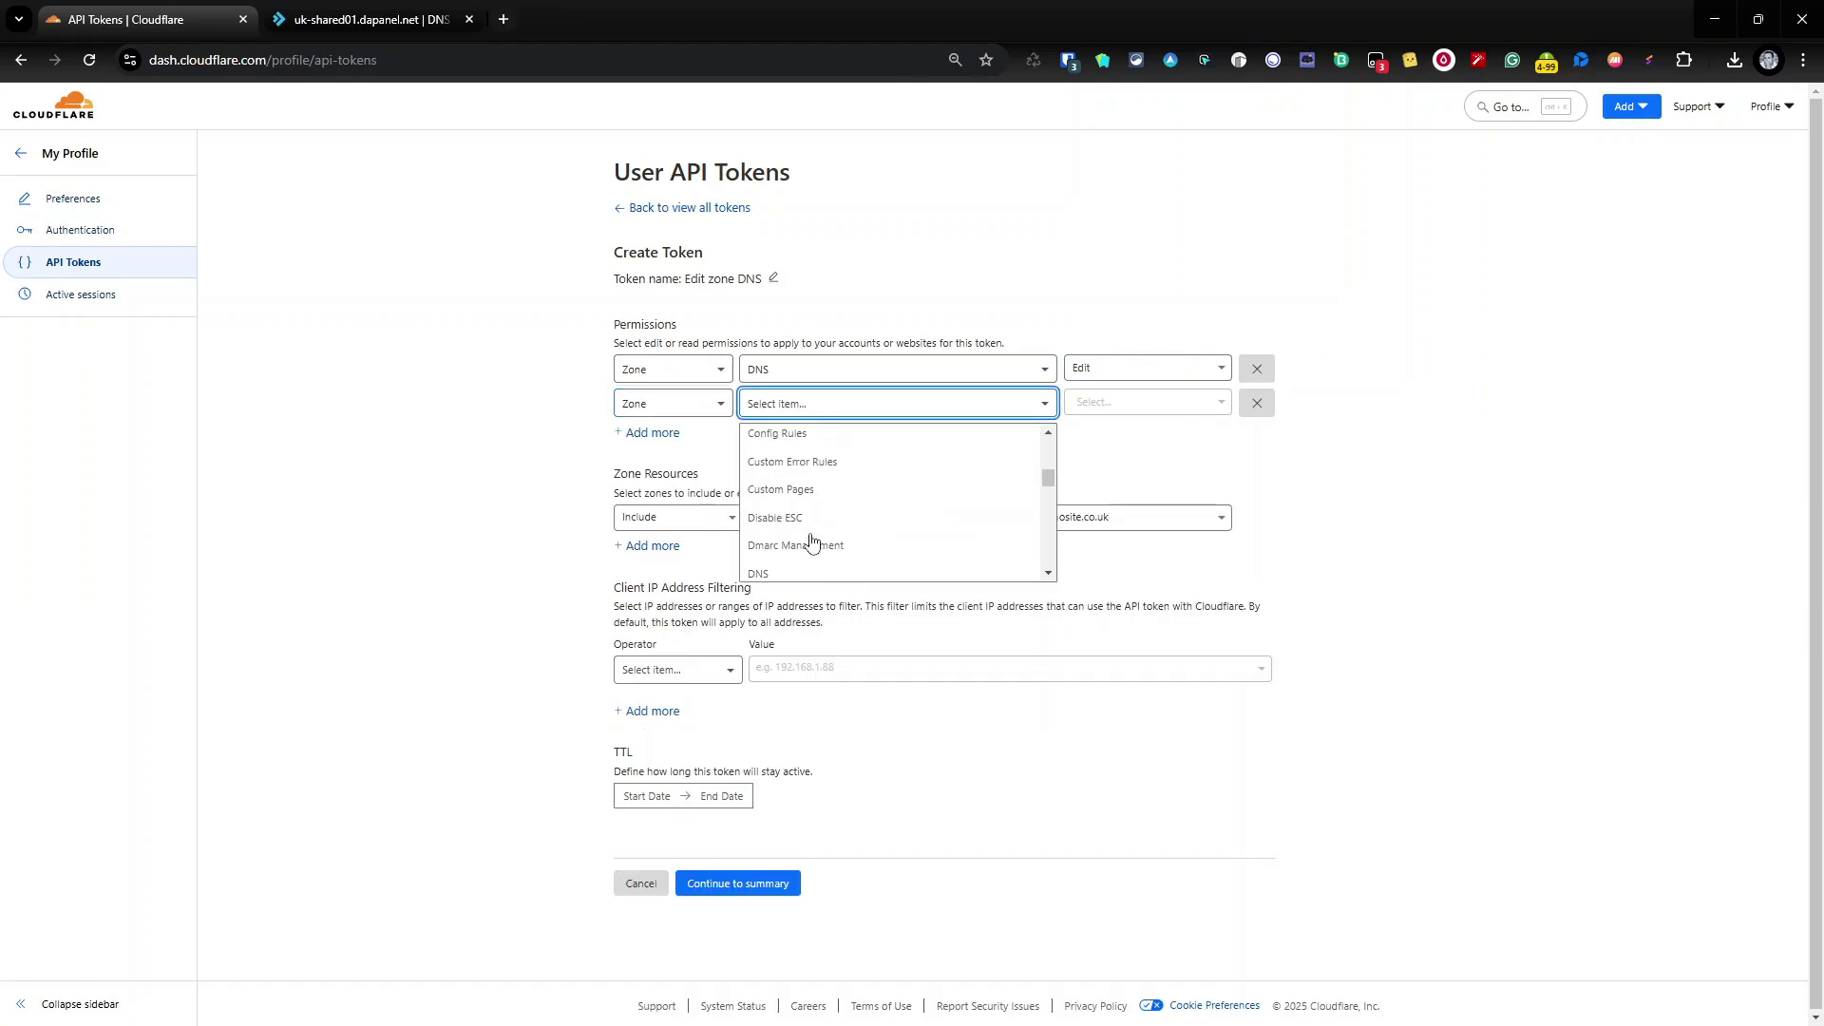
scroll(819, 538, down, 3)
click(817, 510)
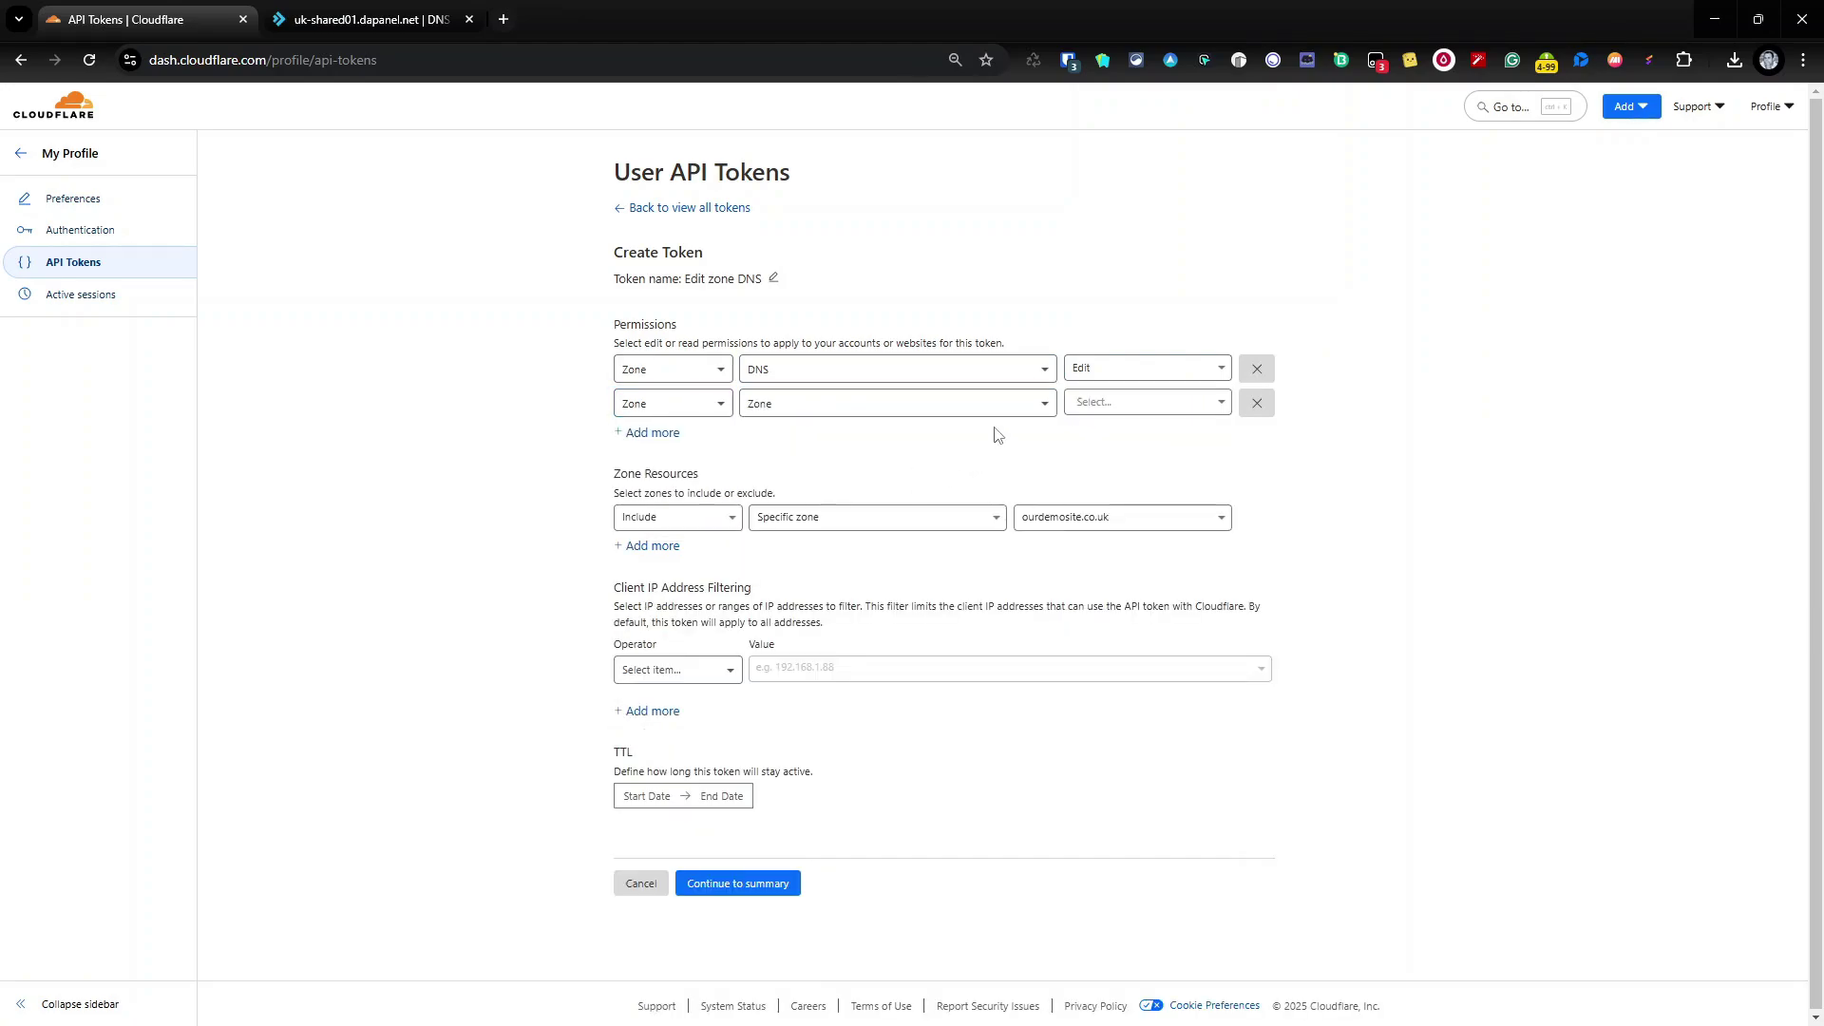
click(1195, 405)
click(1139, 464)
- Review the token summary, create the API token and copy its value
click(753, 882)
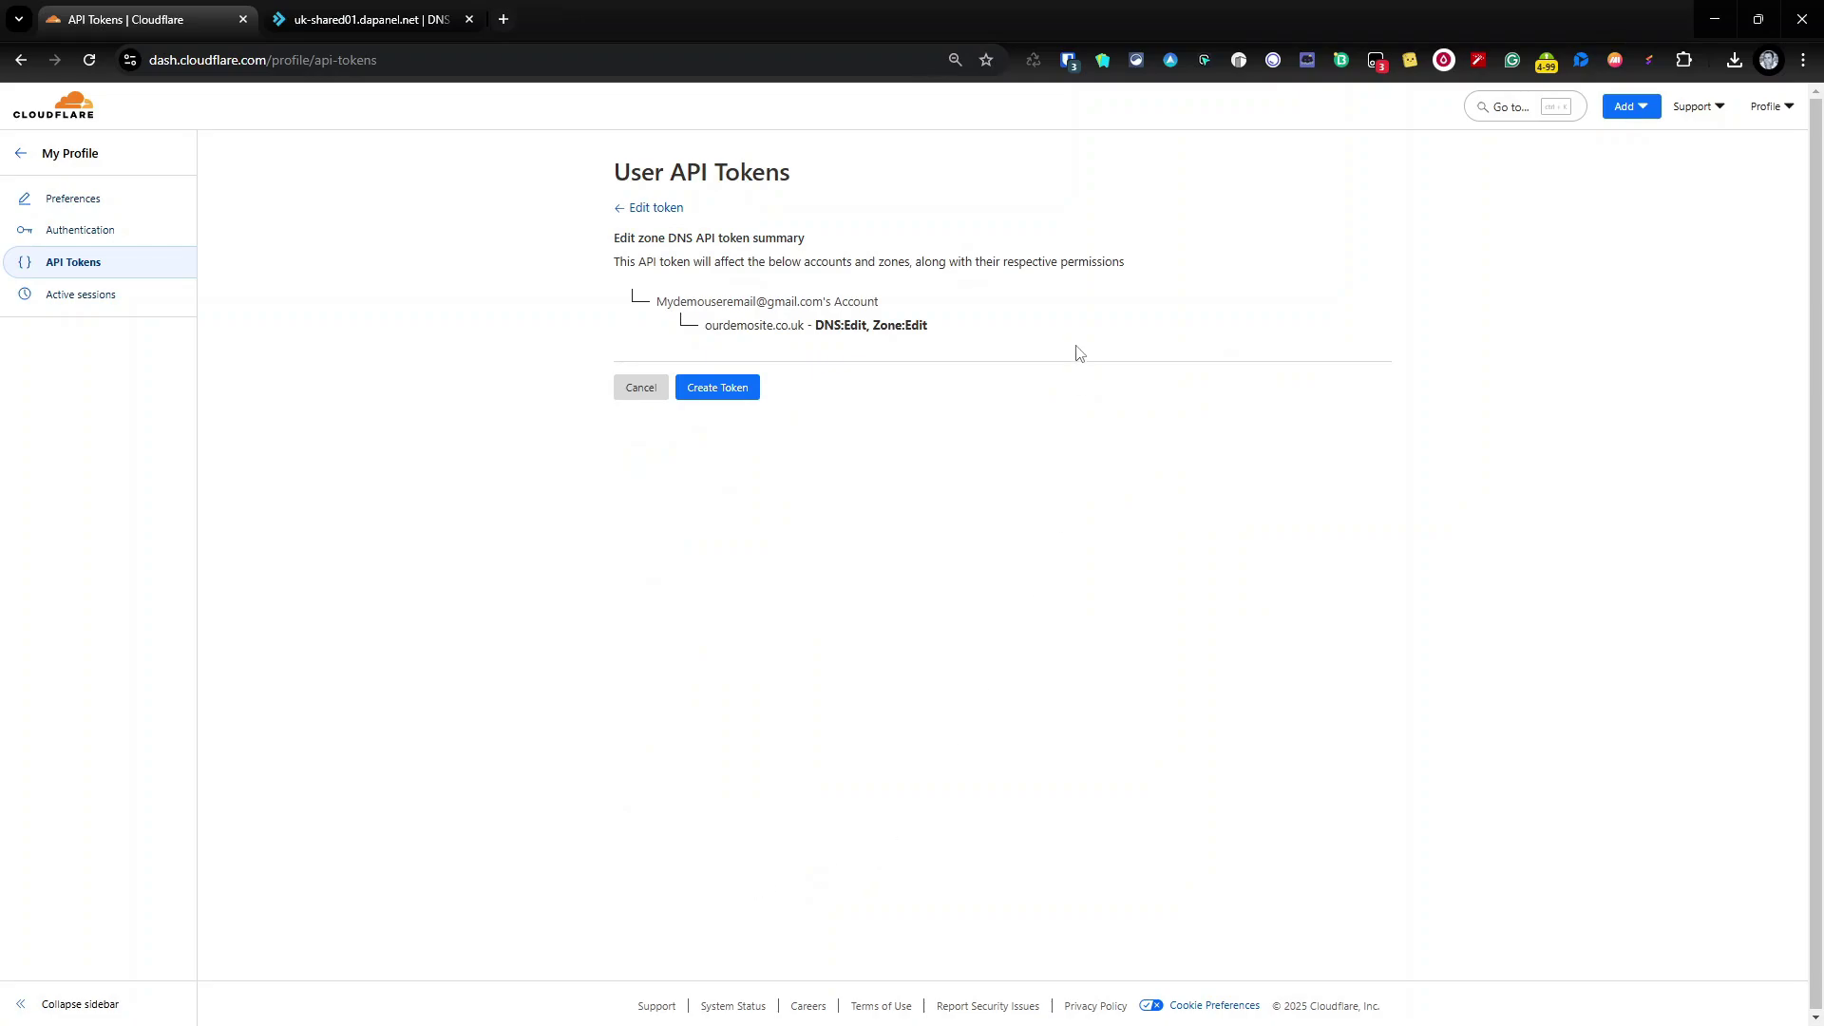
click(715, 393)
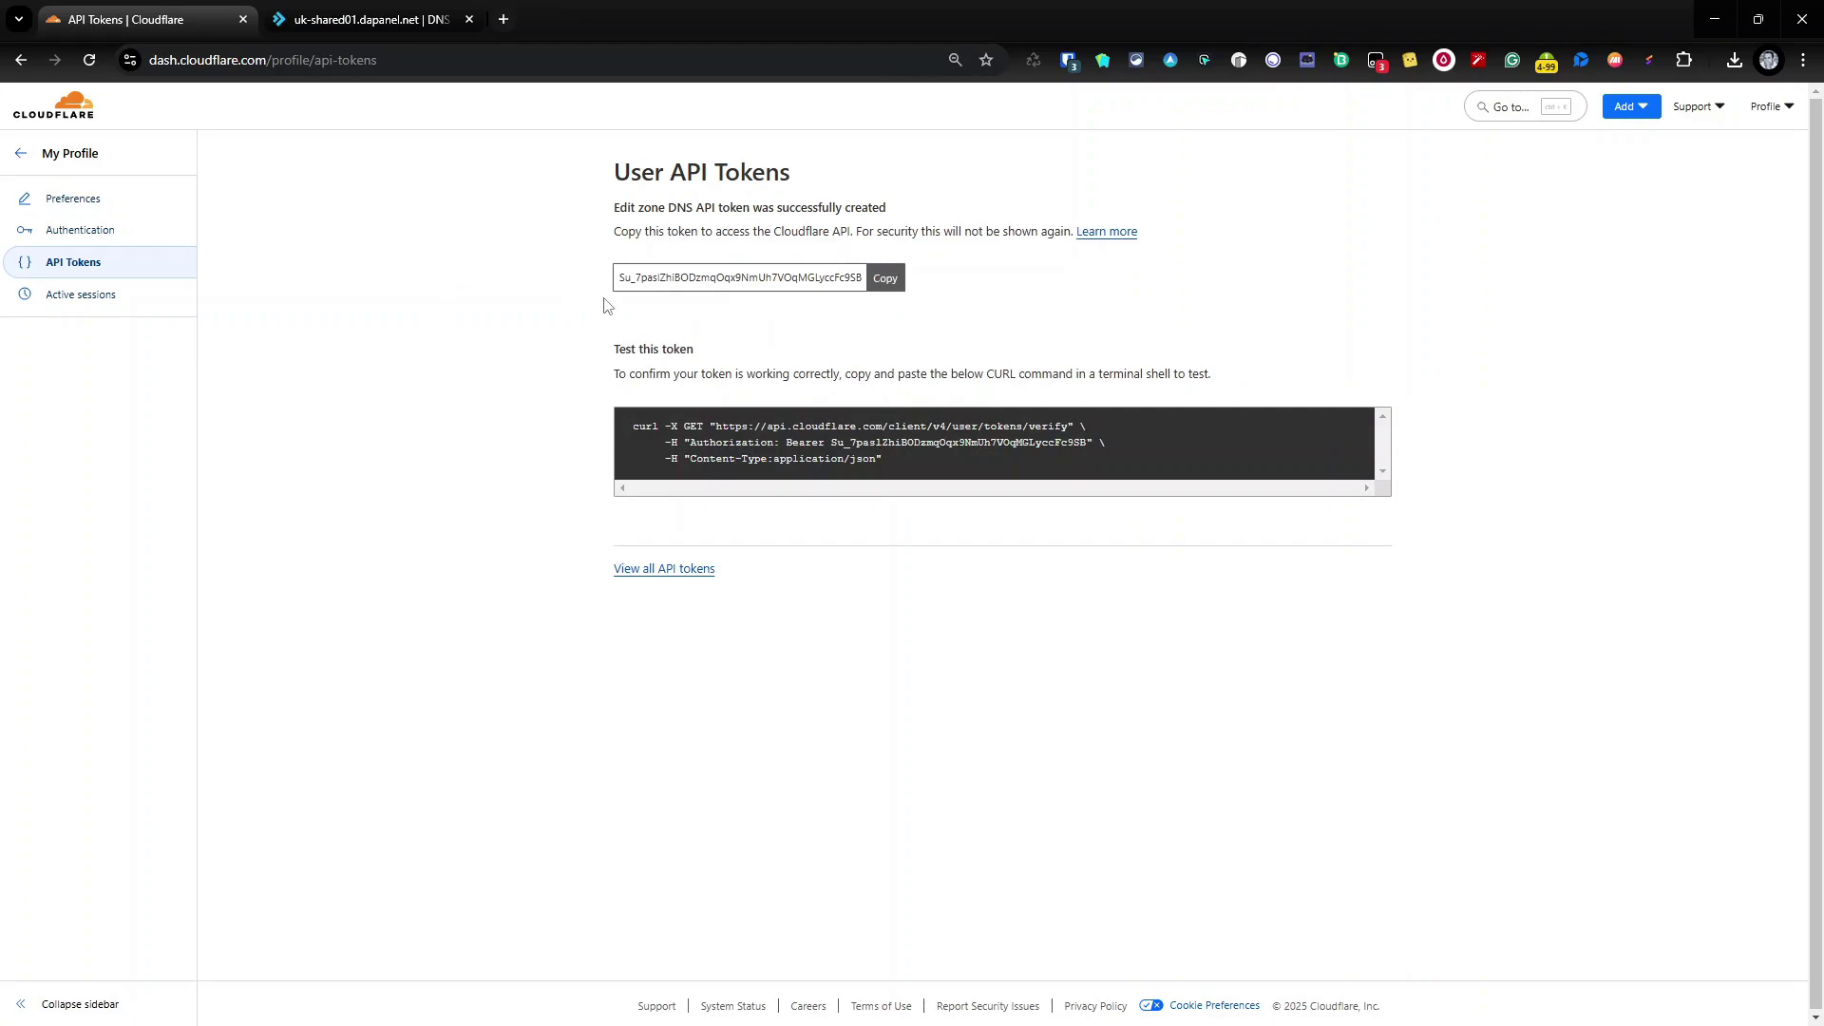
click(884, 277)
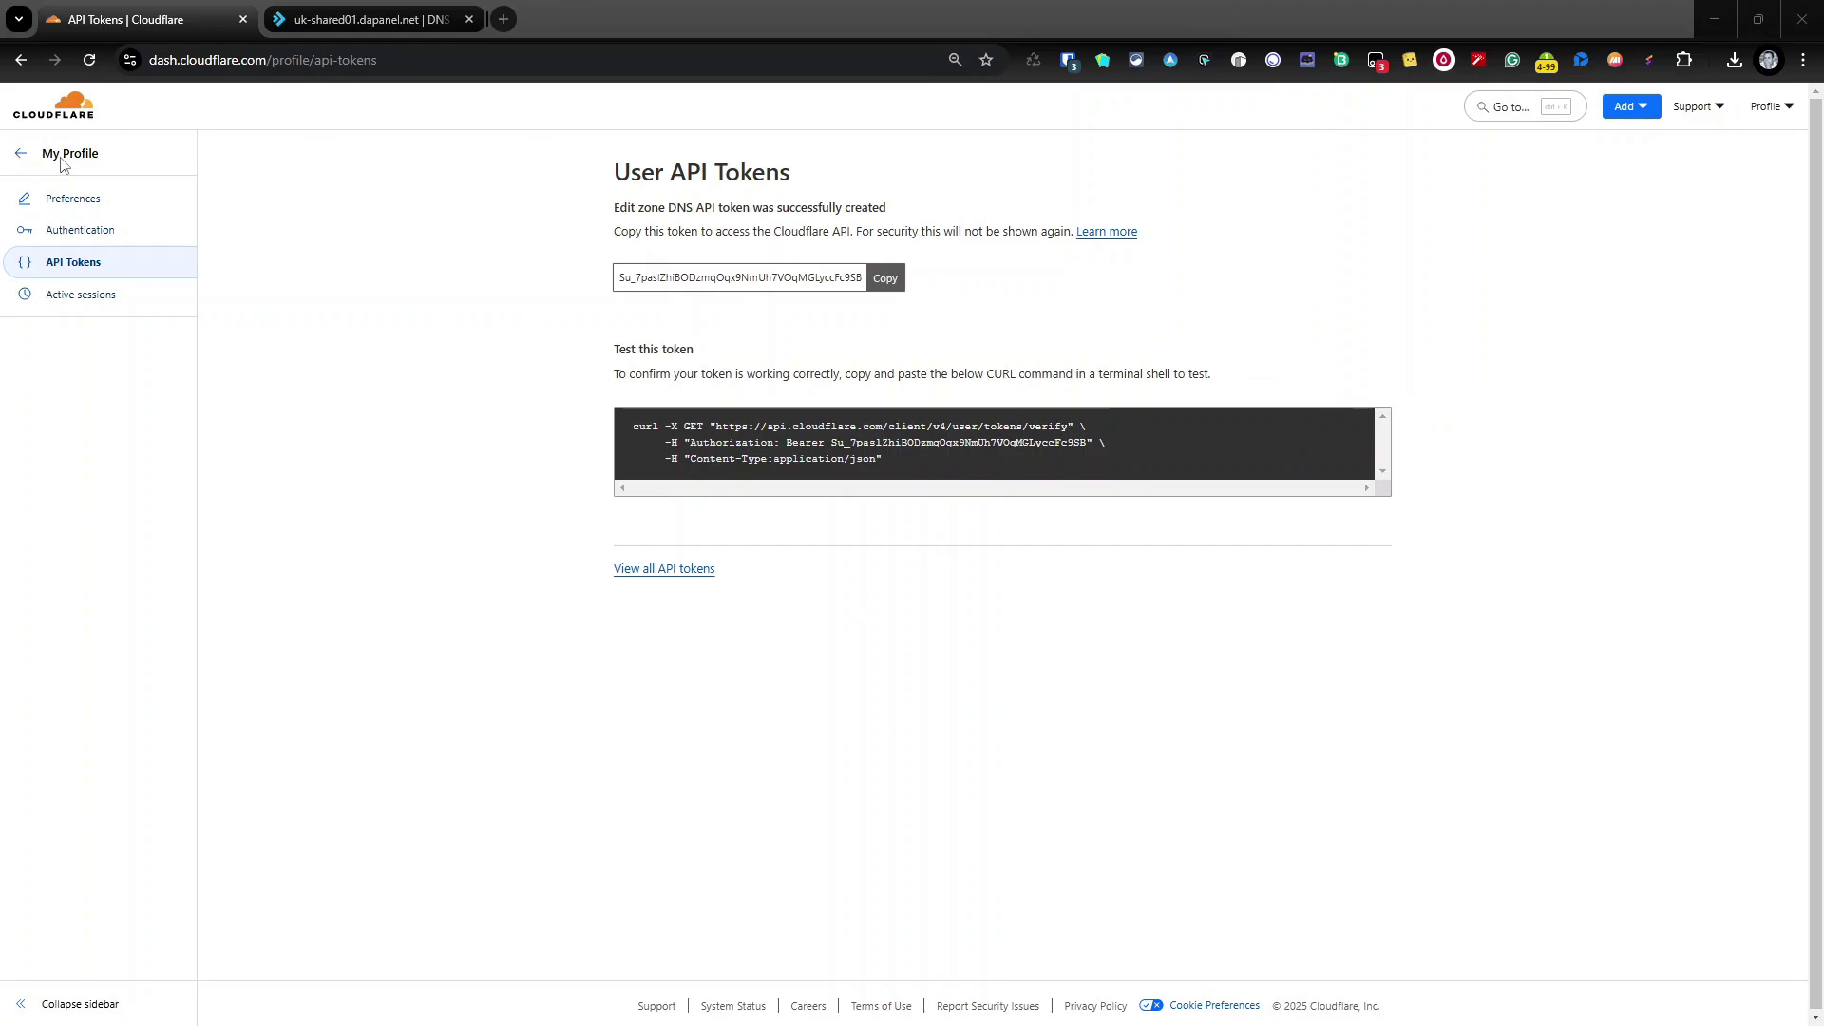
- Return to the account's domains, open ourdemosite.co.uk's overview and copy the domain name from its heading
click(23, 156)
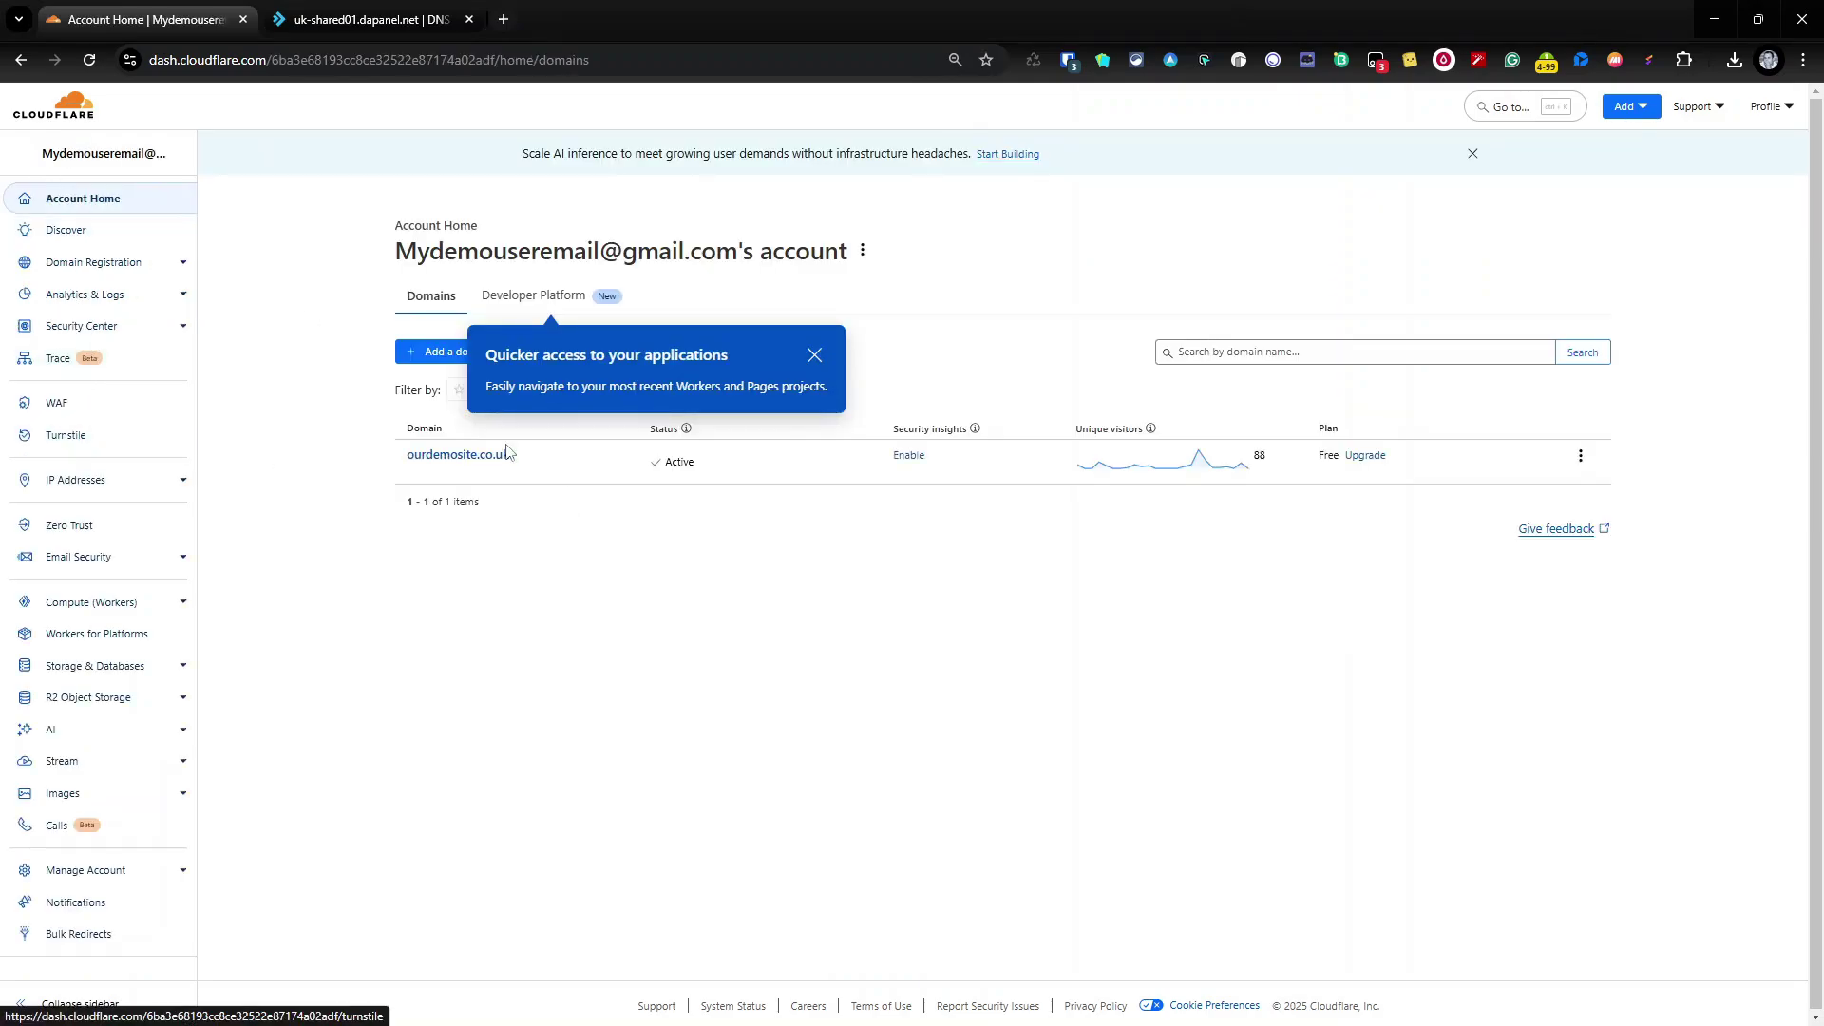
click(424, 456)
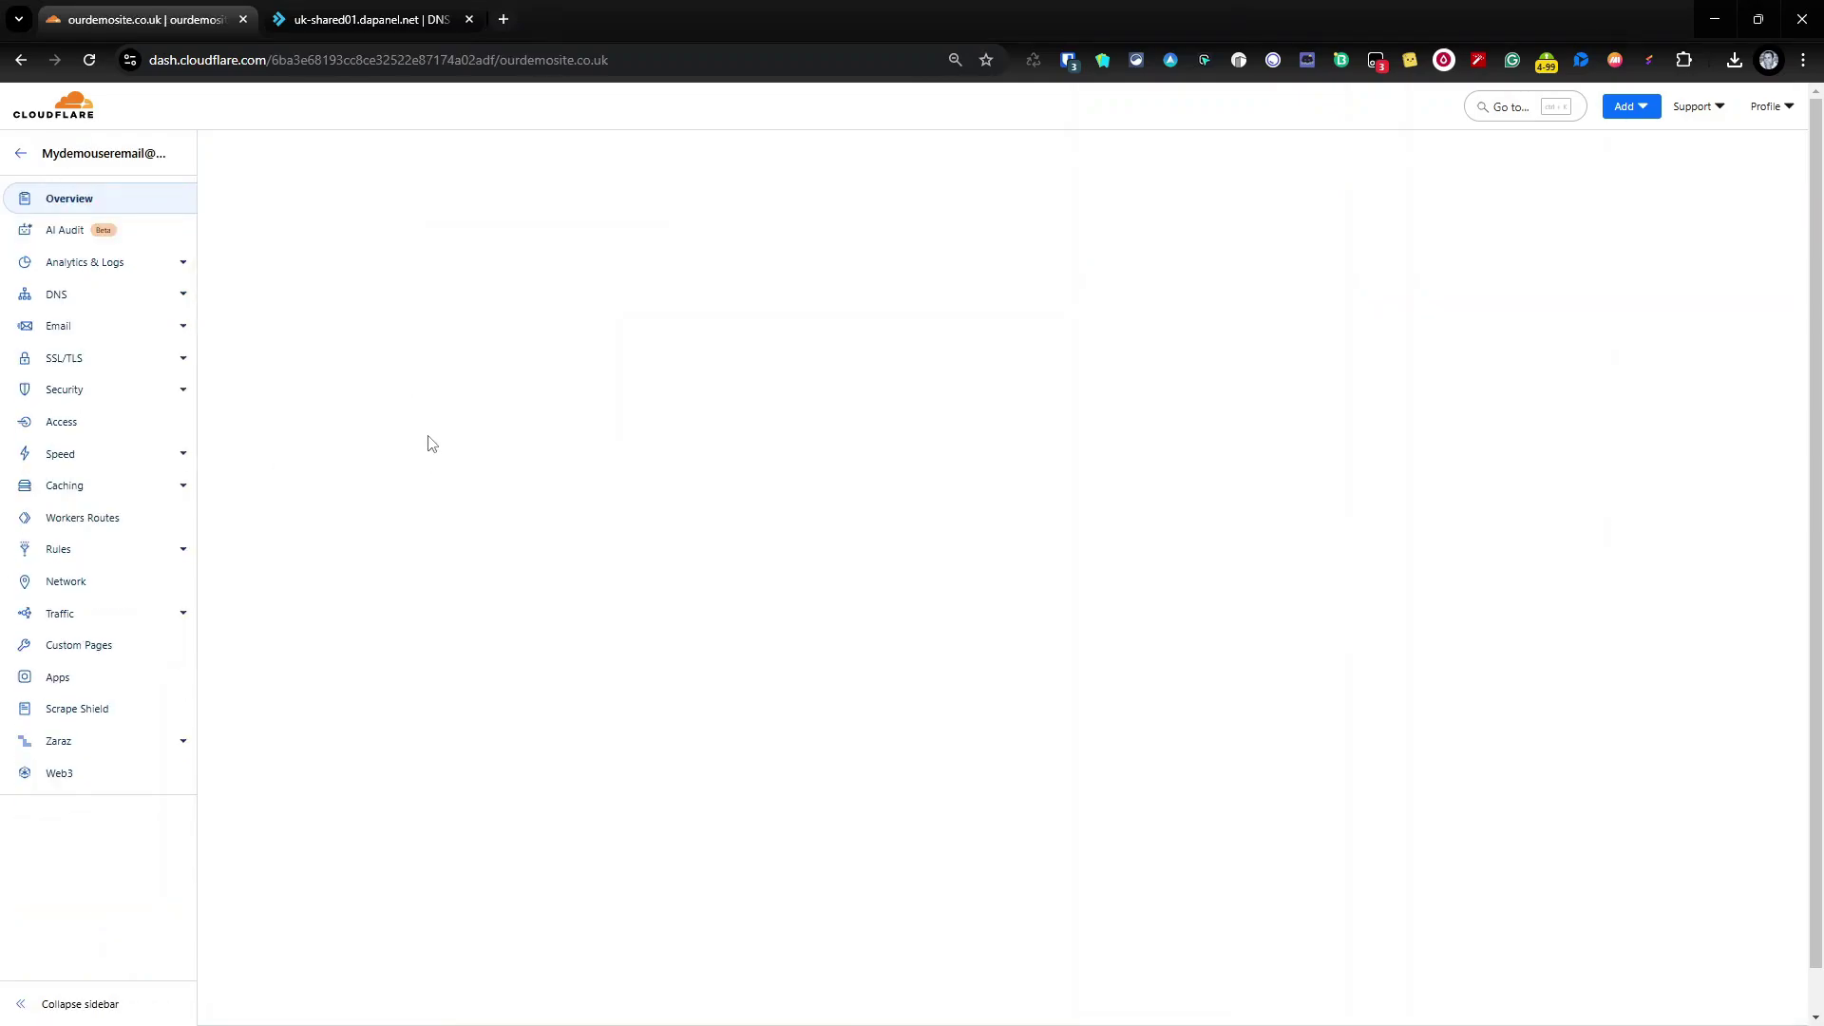
double_click(668, 291)
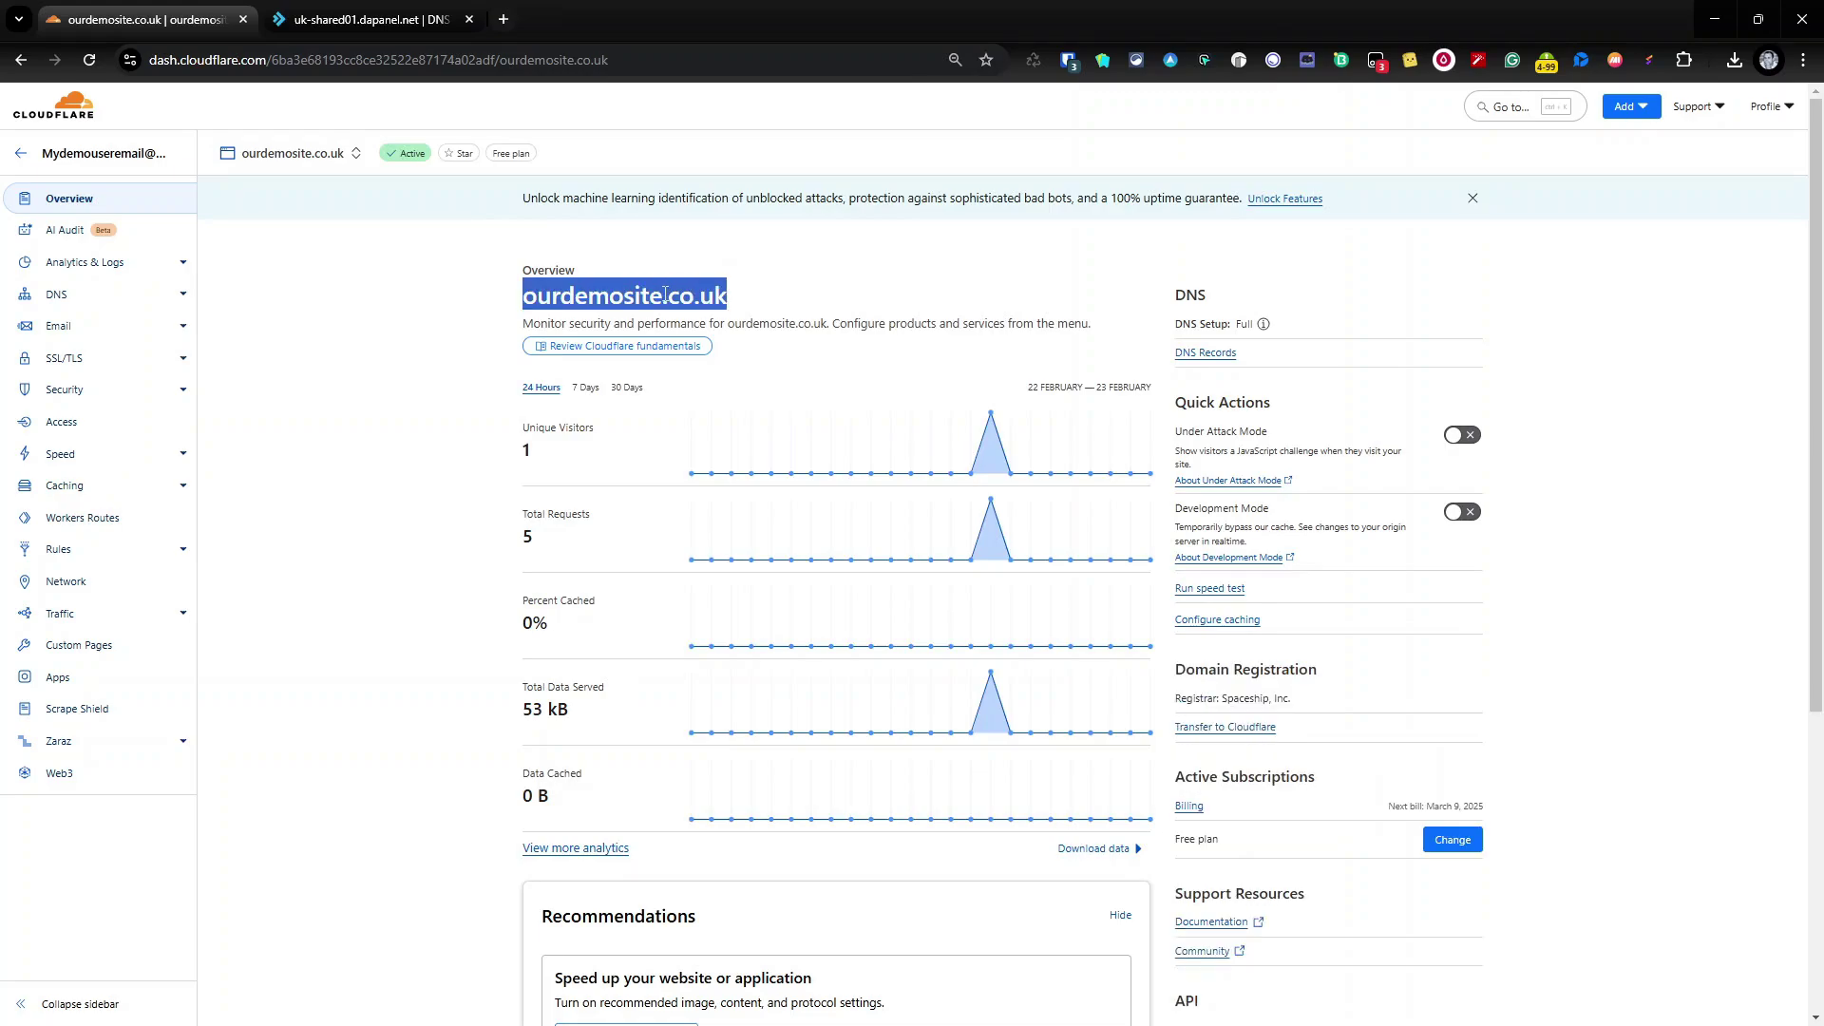
right_click(696, 302)
click(722, 317)
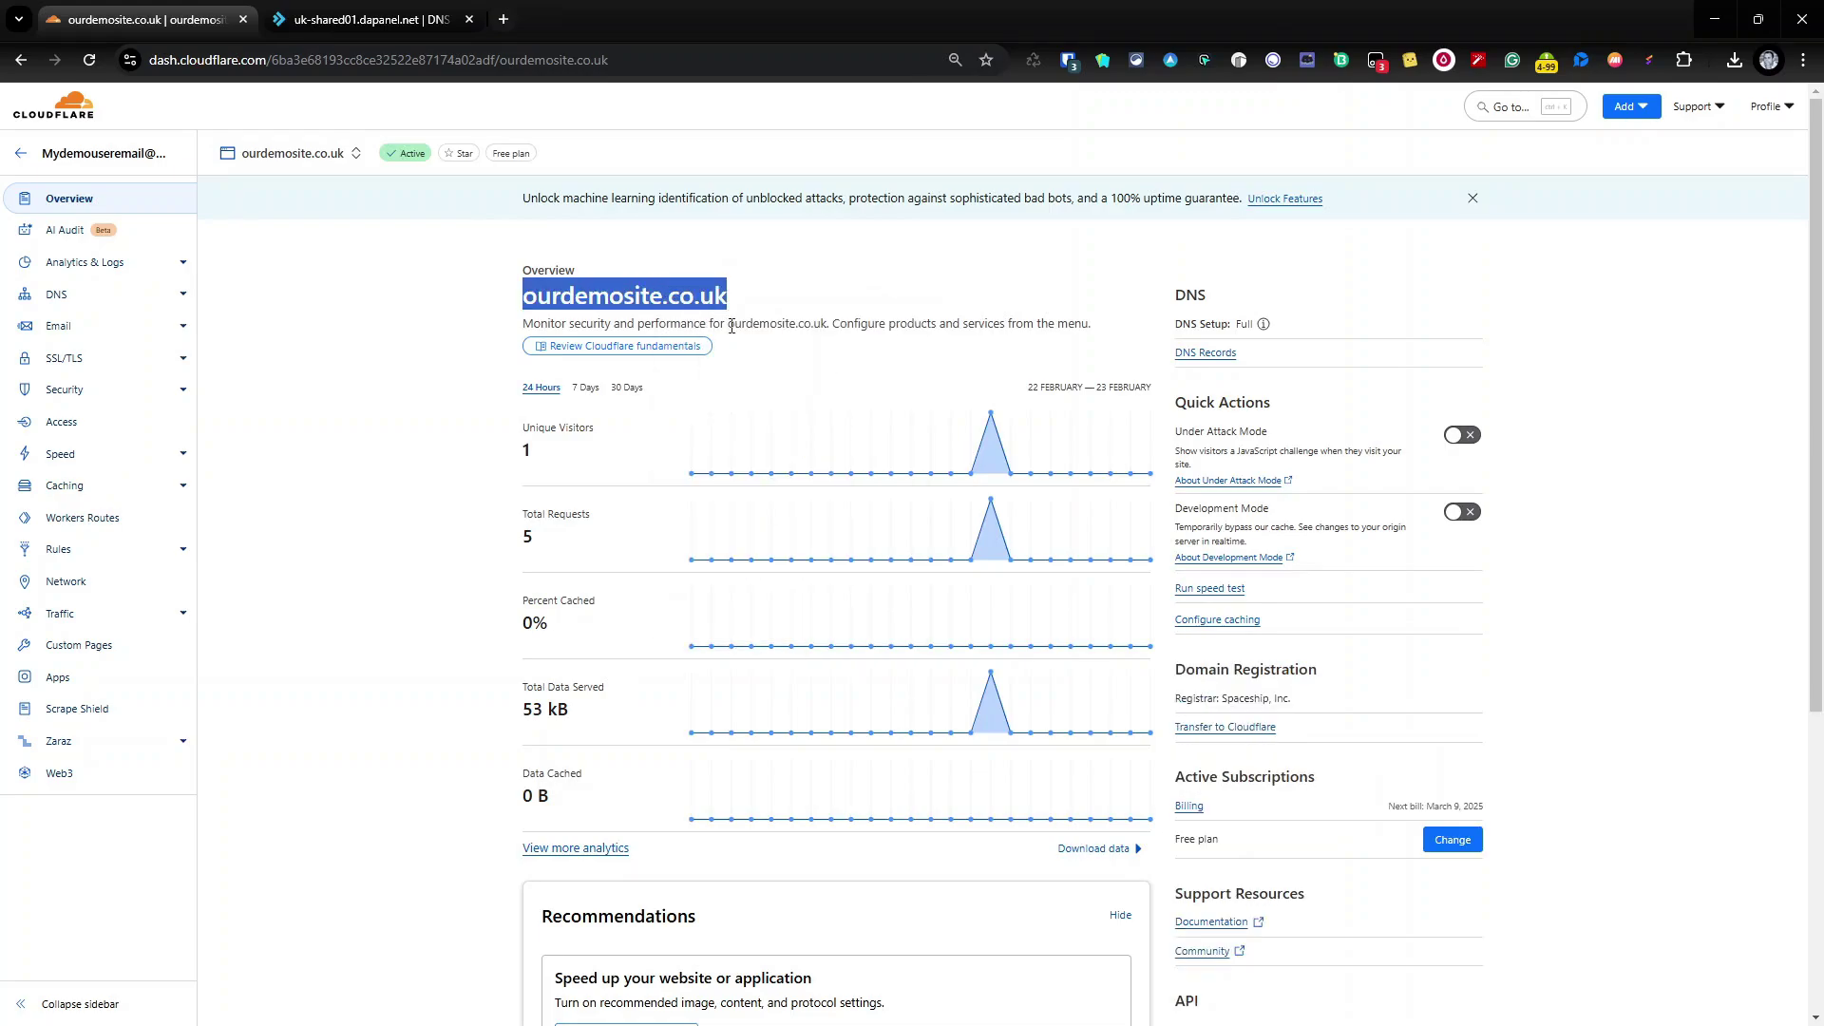
- Switch to the DirectAdmin control panel and create the domain ourdemosite.co.uk with the Secure SSL option turned off
click(350, 13)
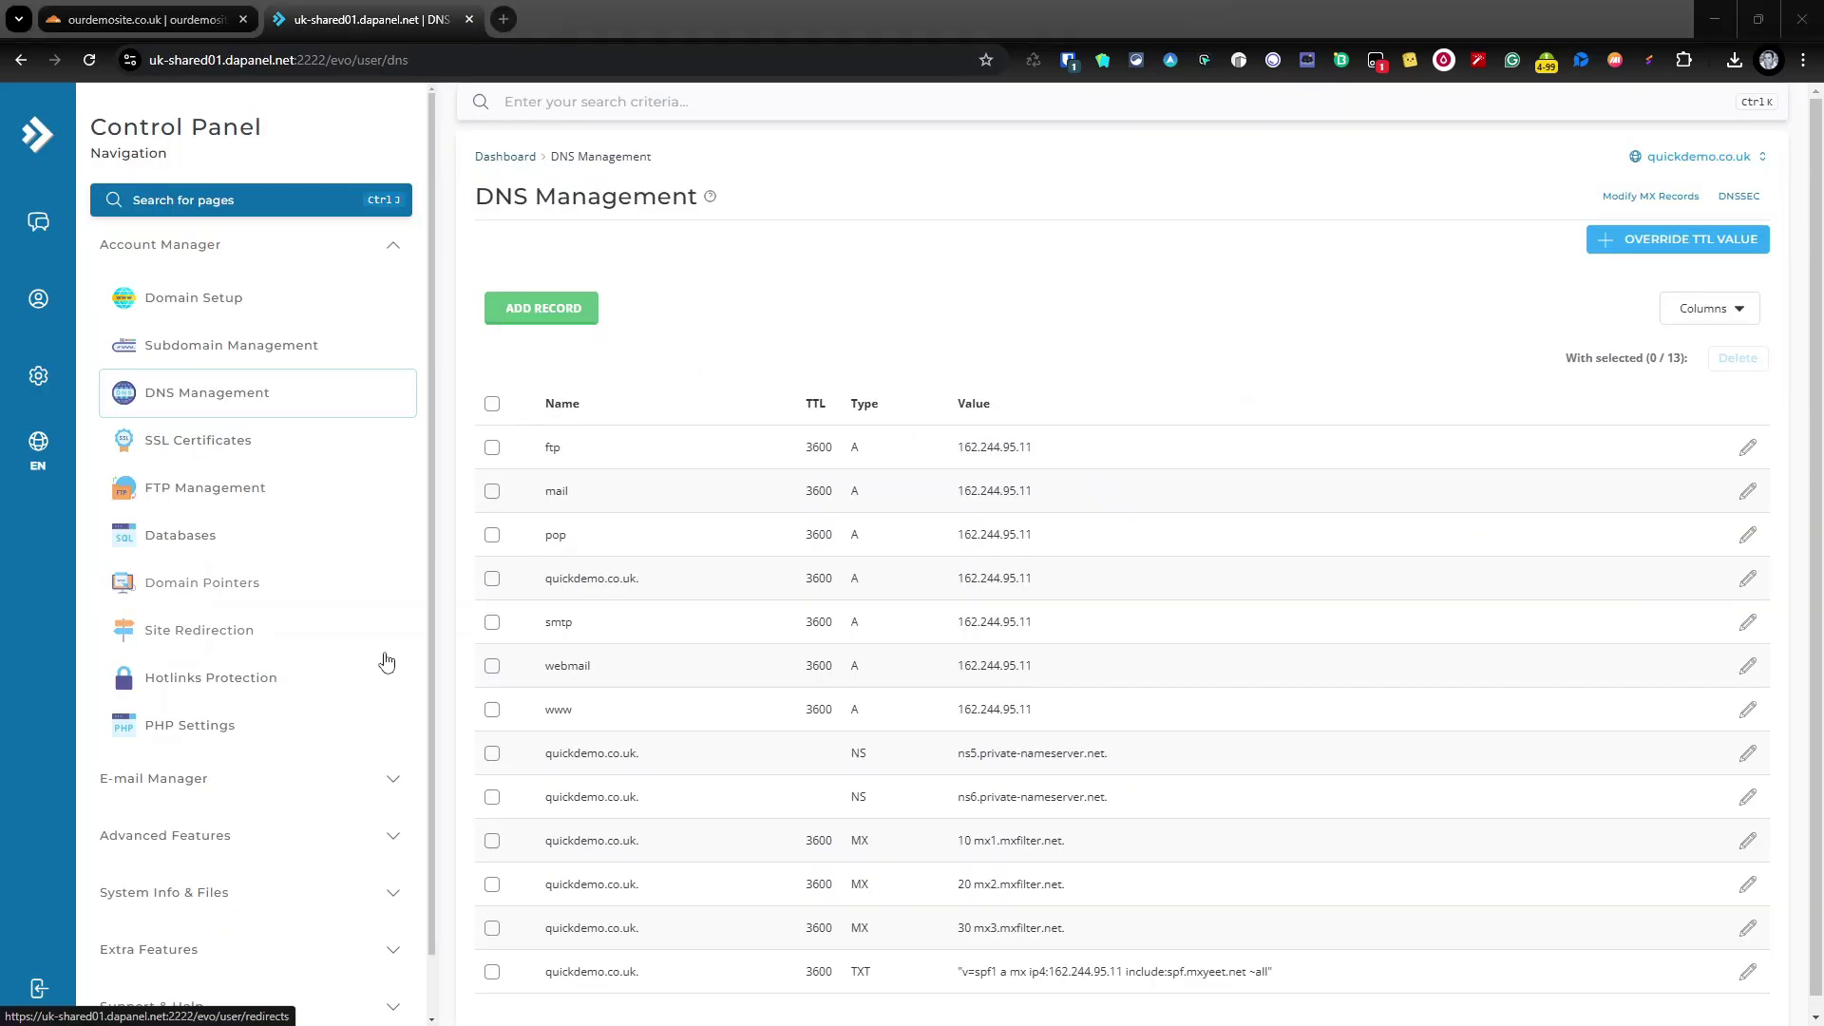
click(152, 300)
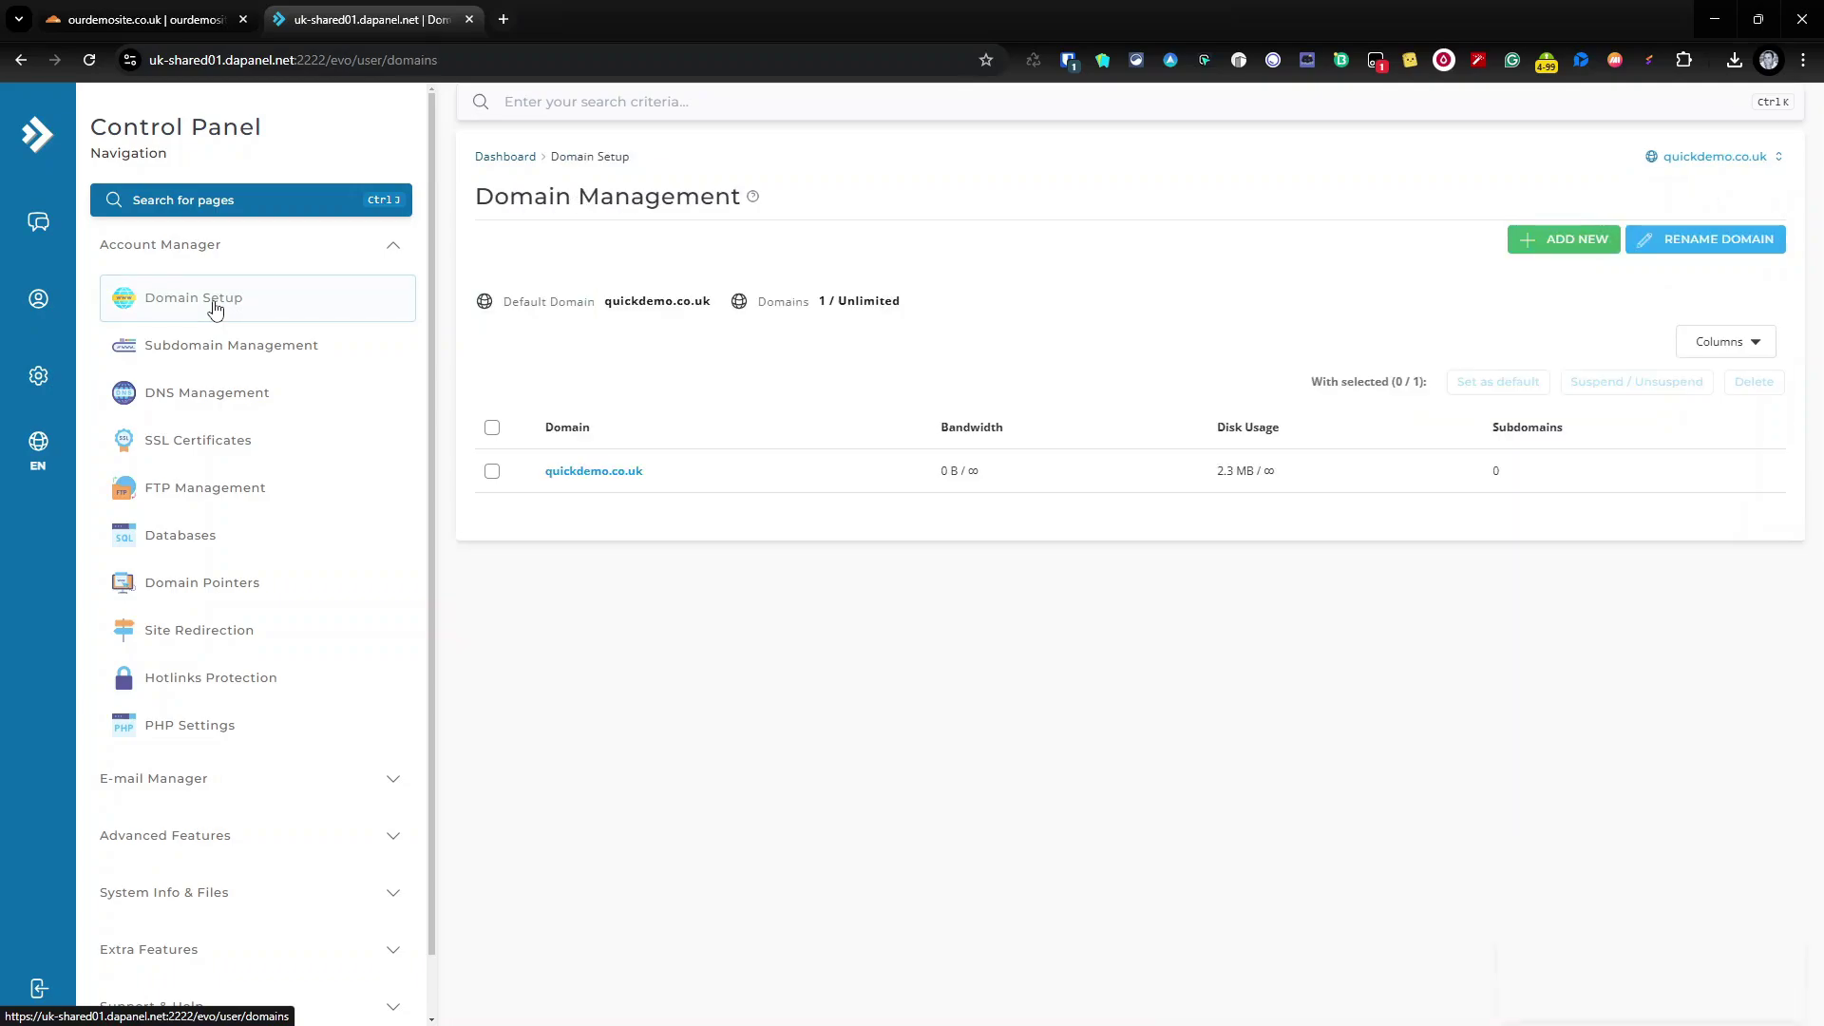
click(1563, 240)
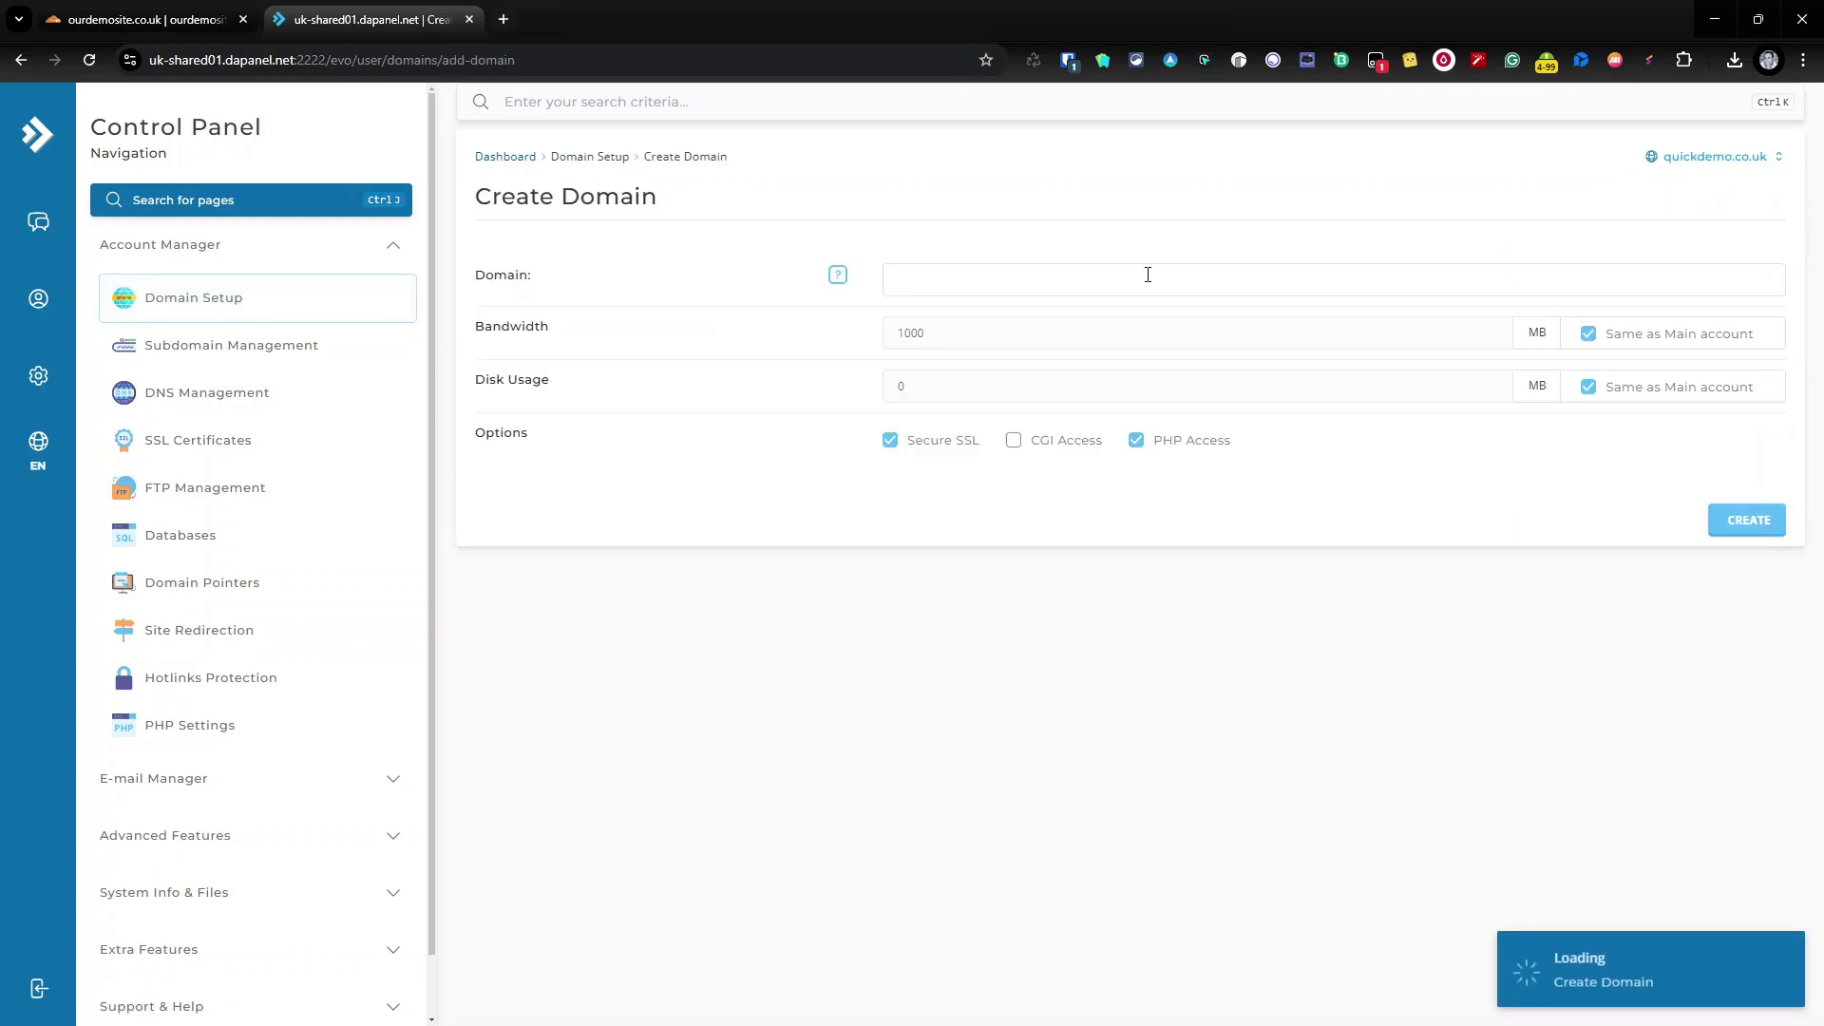
click(1128, 278)
key(ctrl+v)
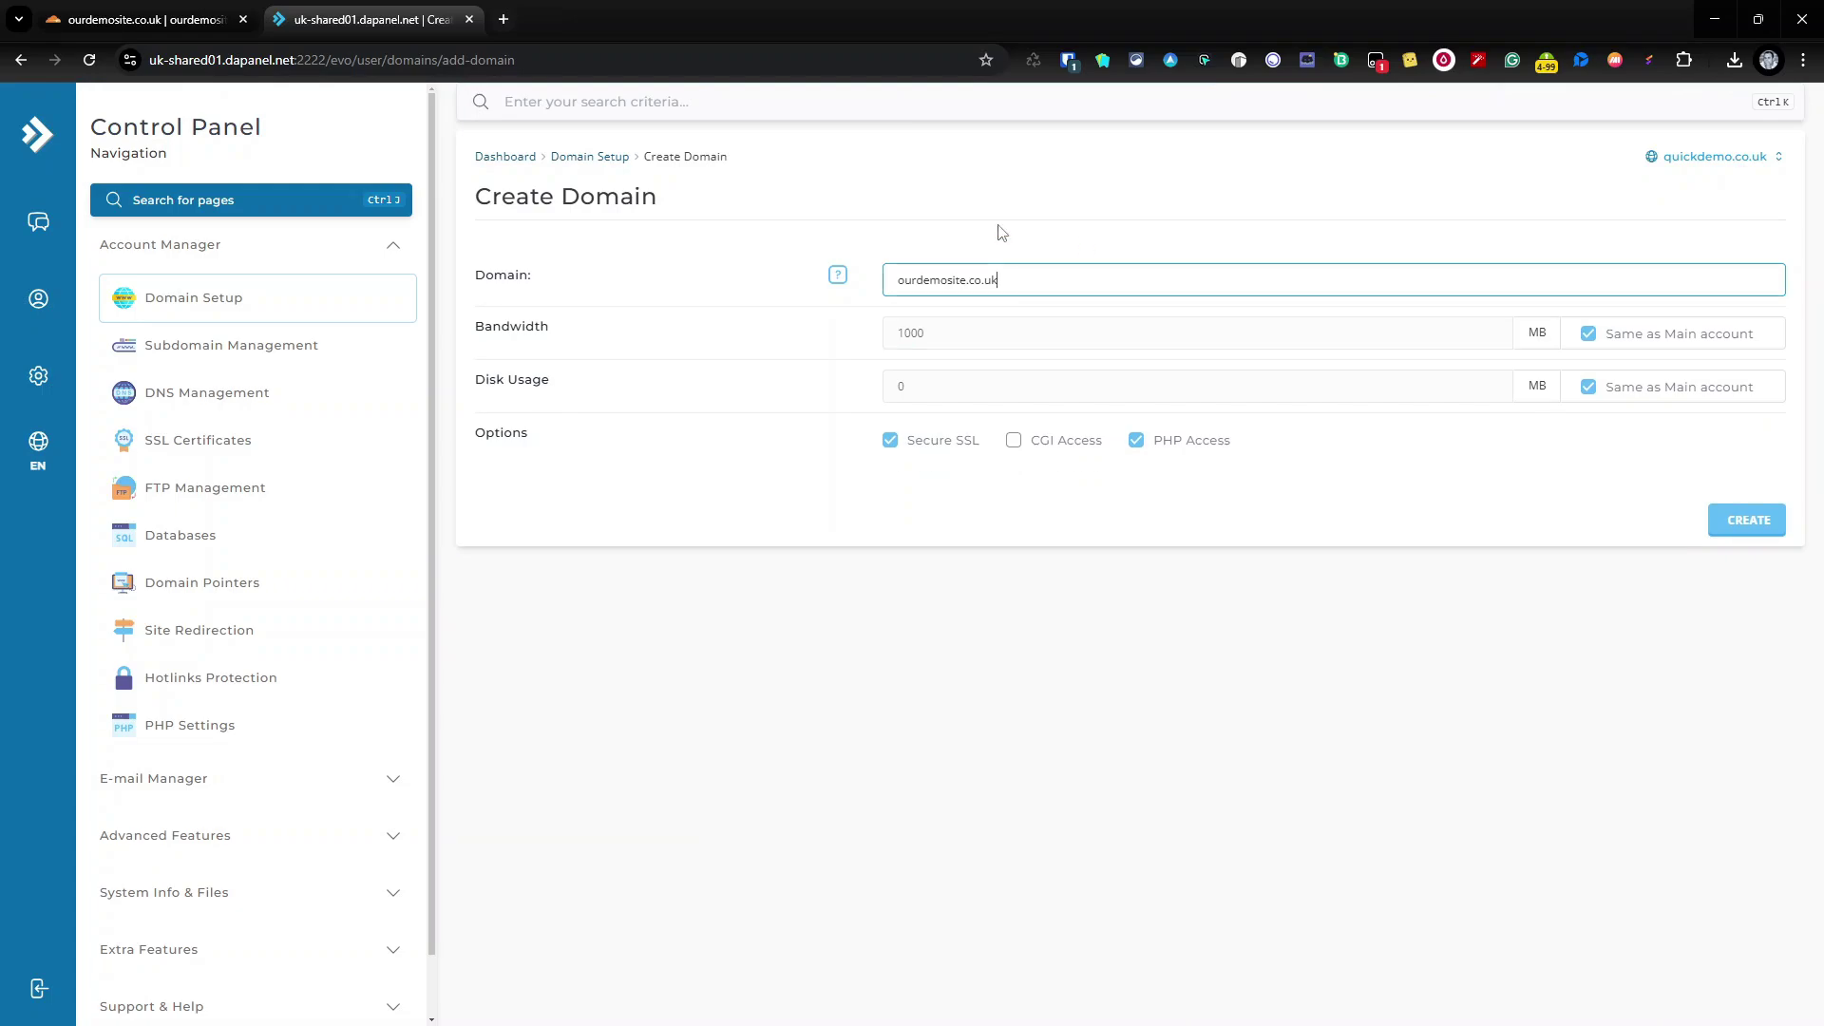
click(890, 443)
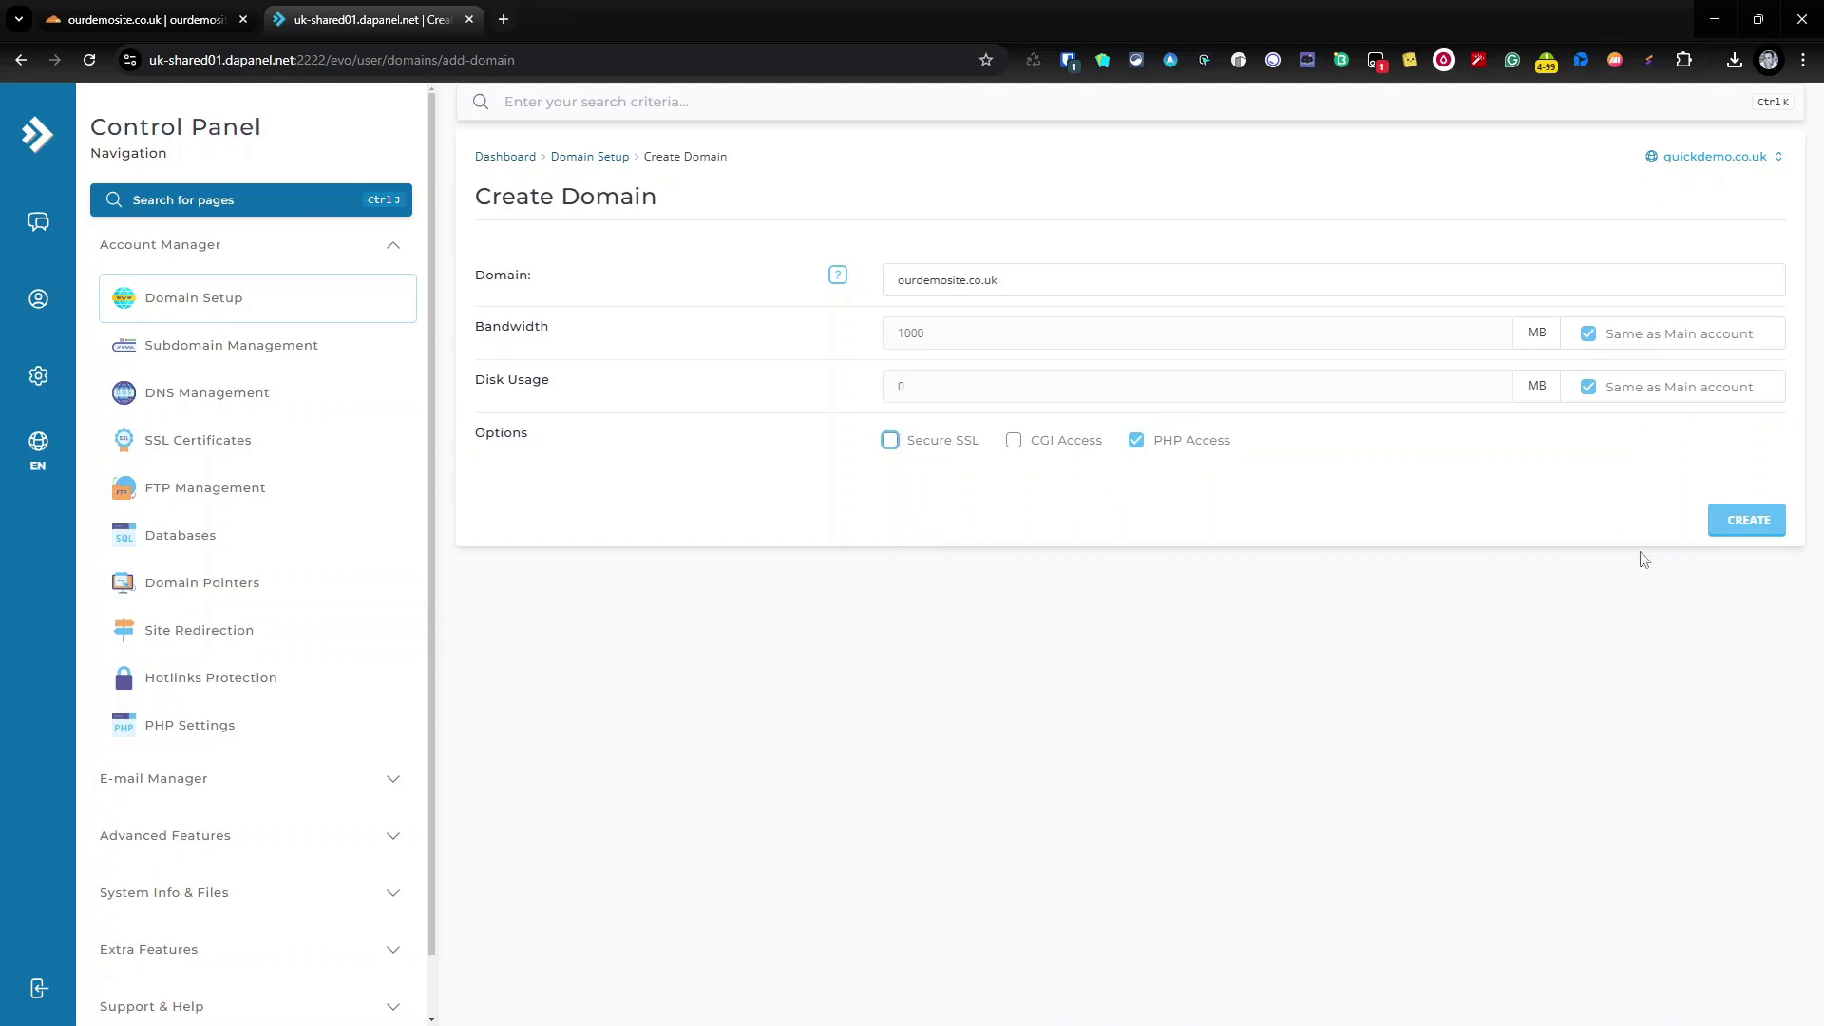
click(1749, 528)
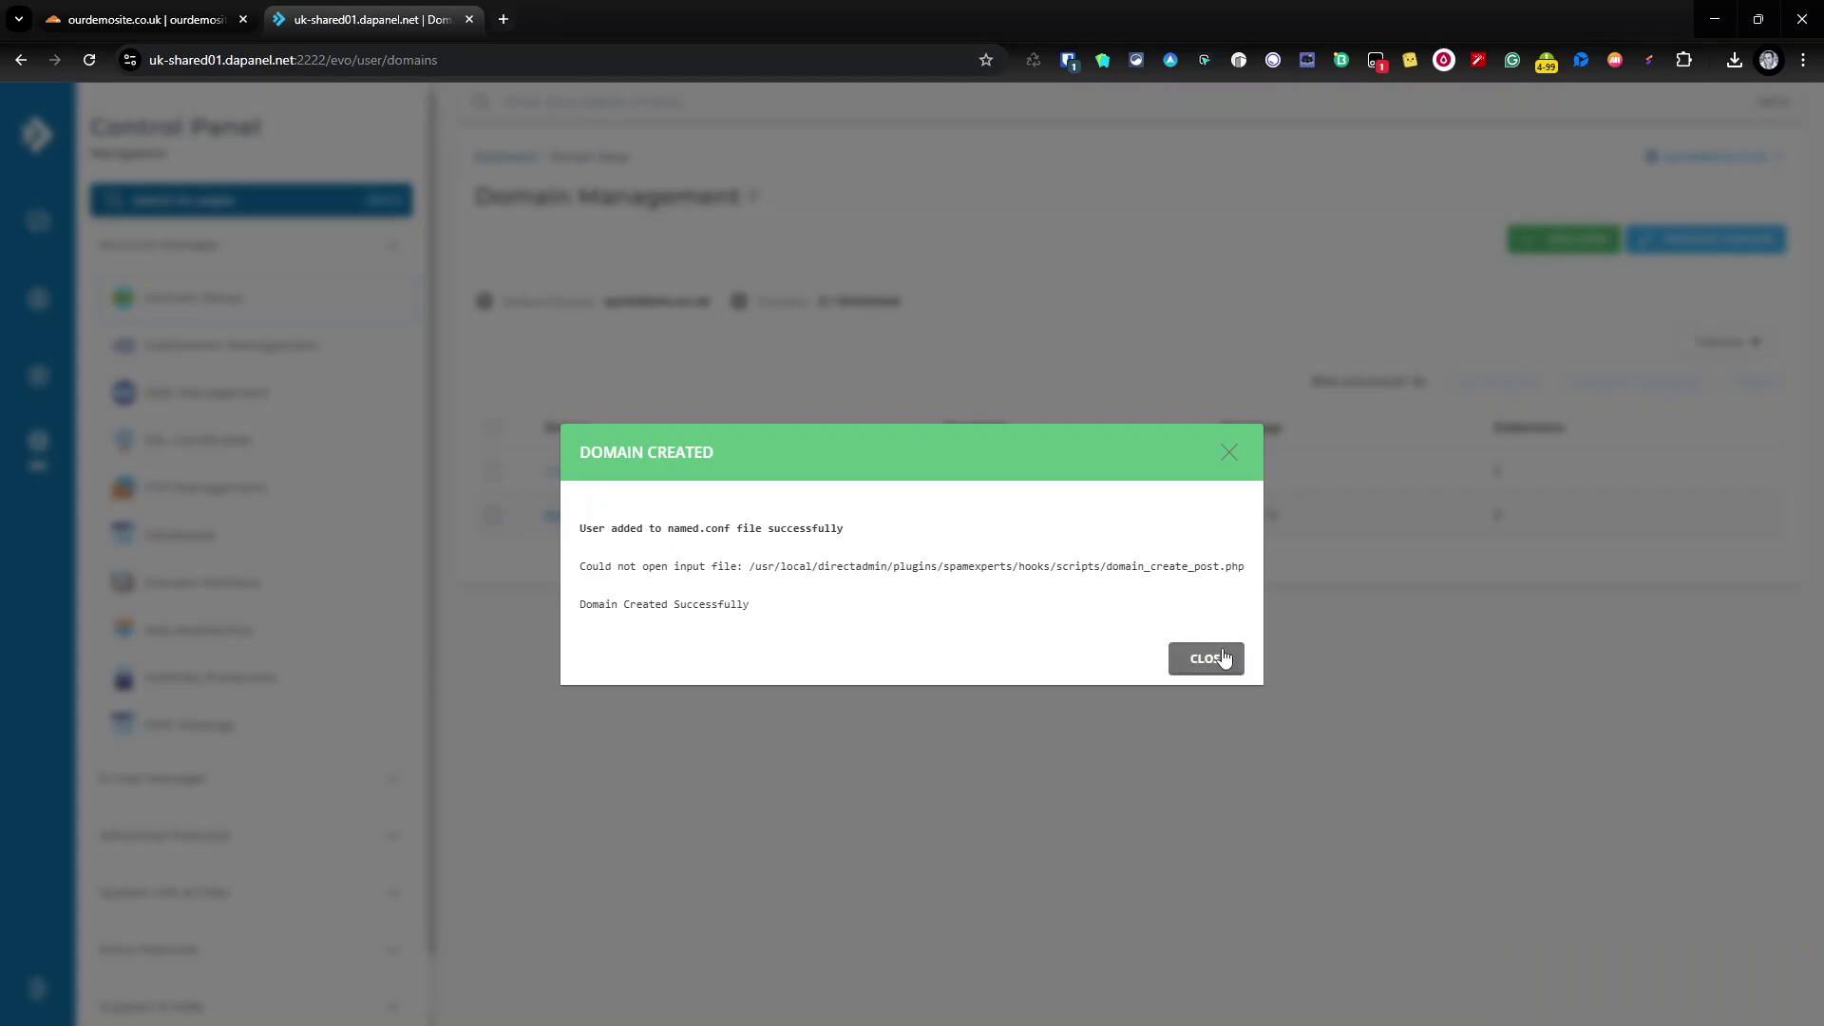
click(1205, 658)
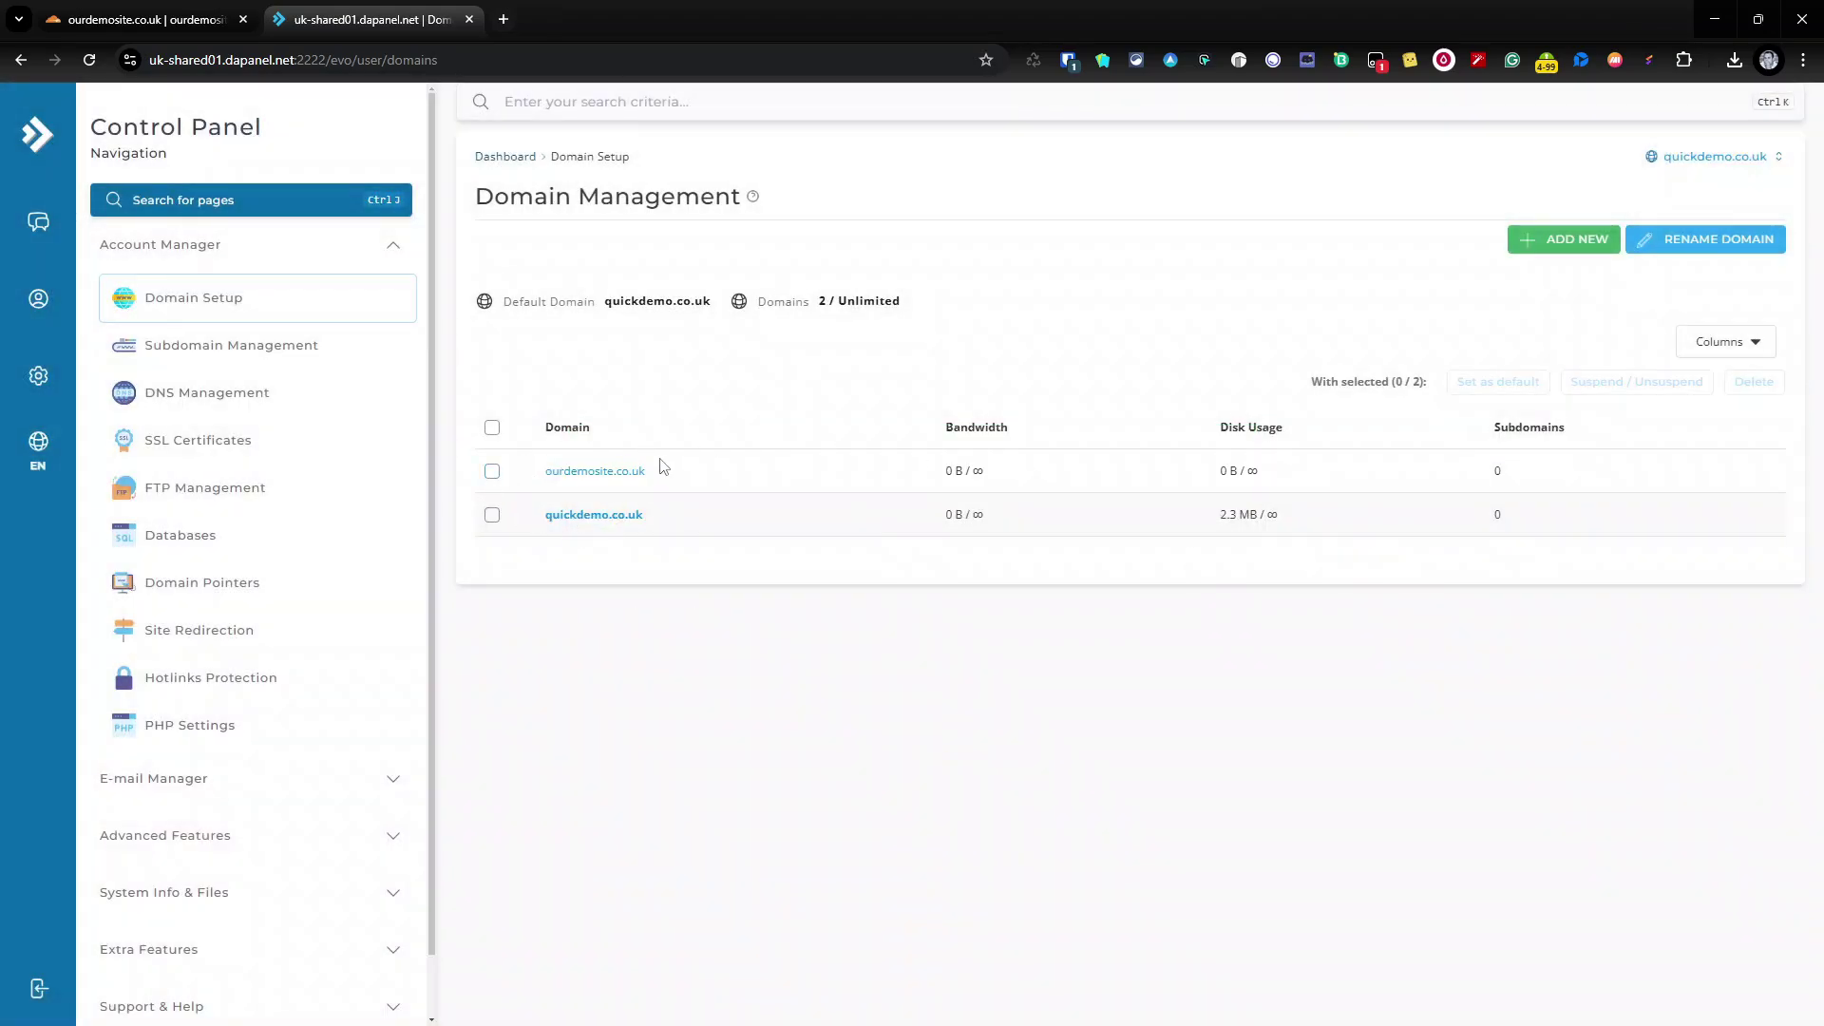
- Make ourdemosite.co.uk the managed domain and enable SSL for it from its SSL certificates page
click(1743, 158)
click(1547, 225)
click(180, 447)
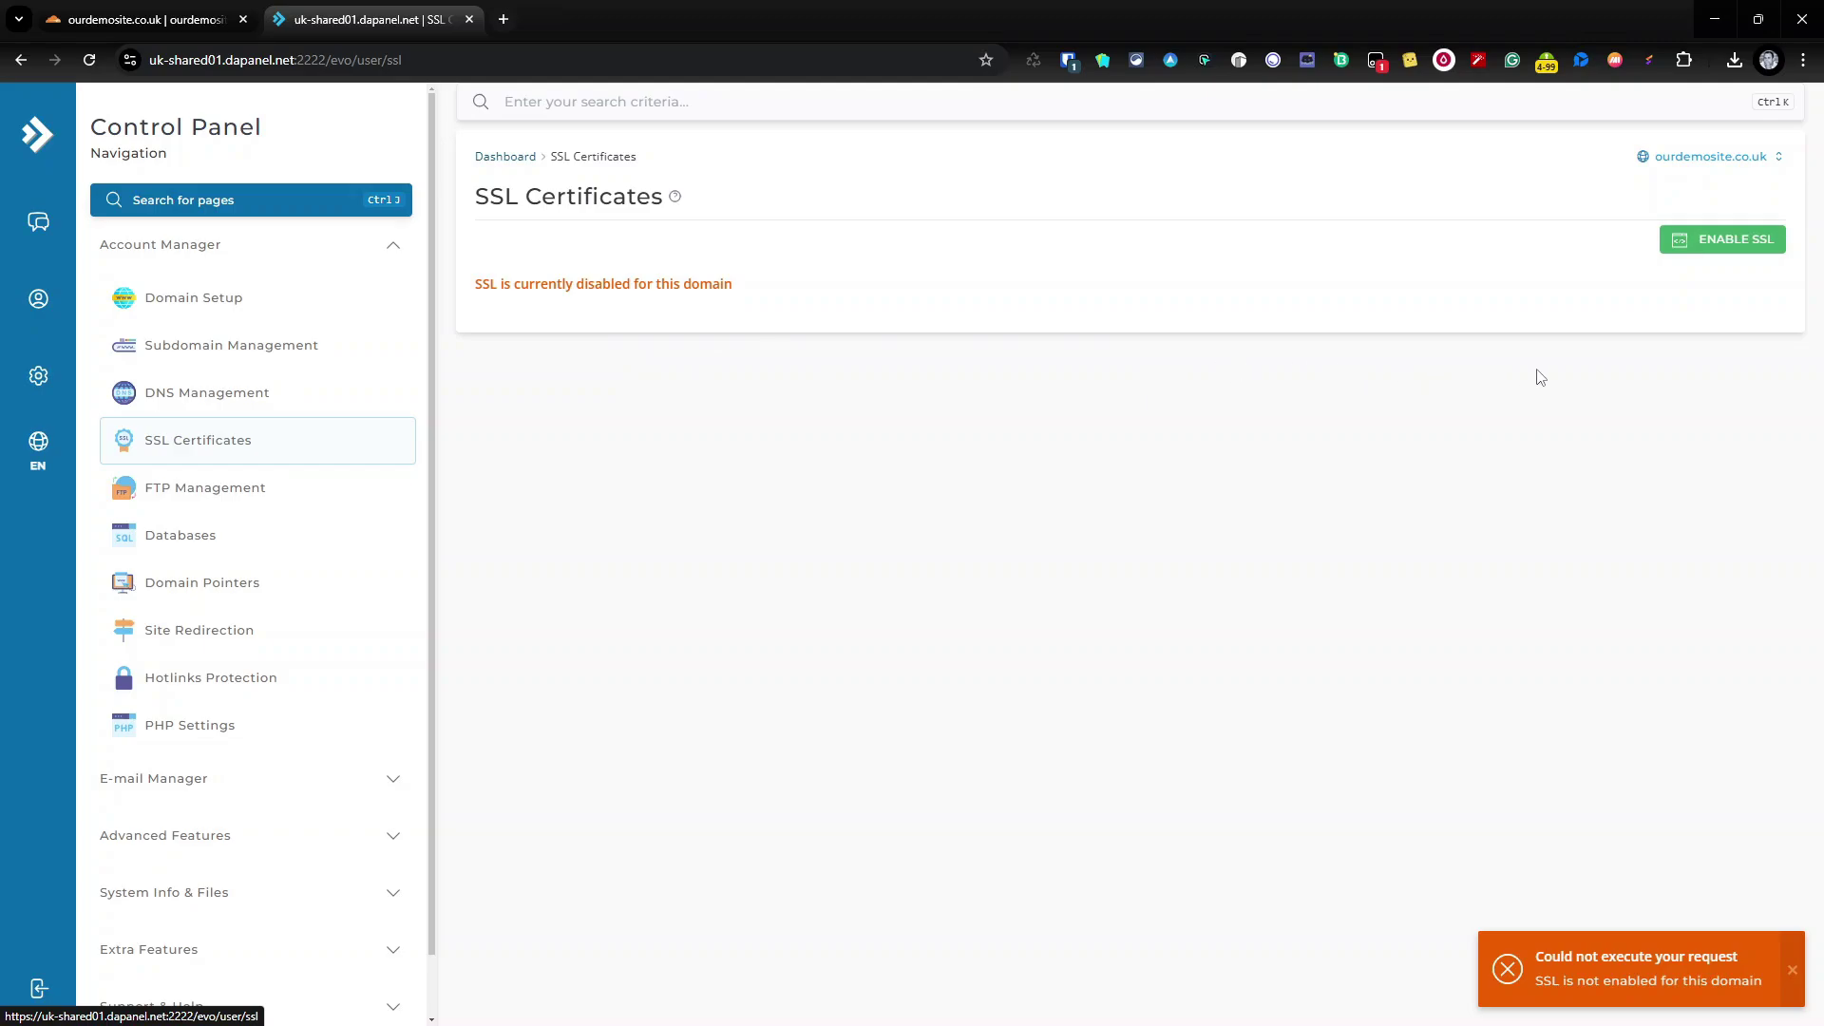
click(1739, 249)
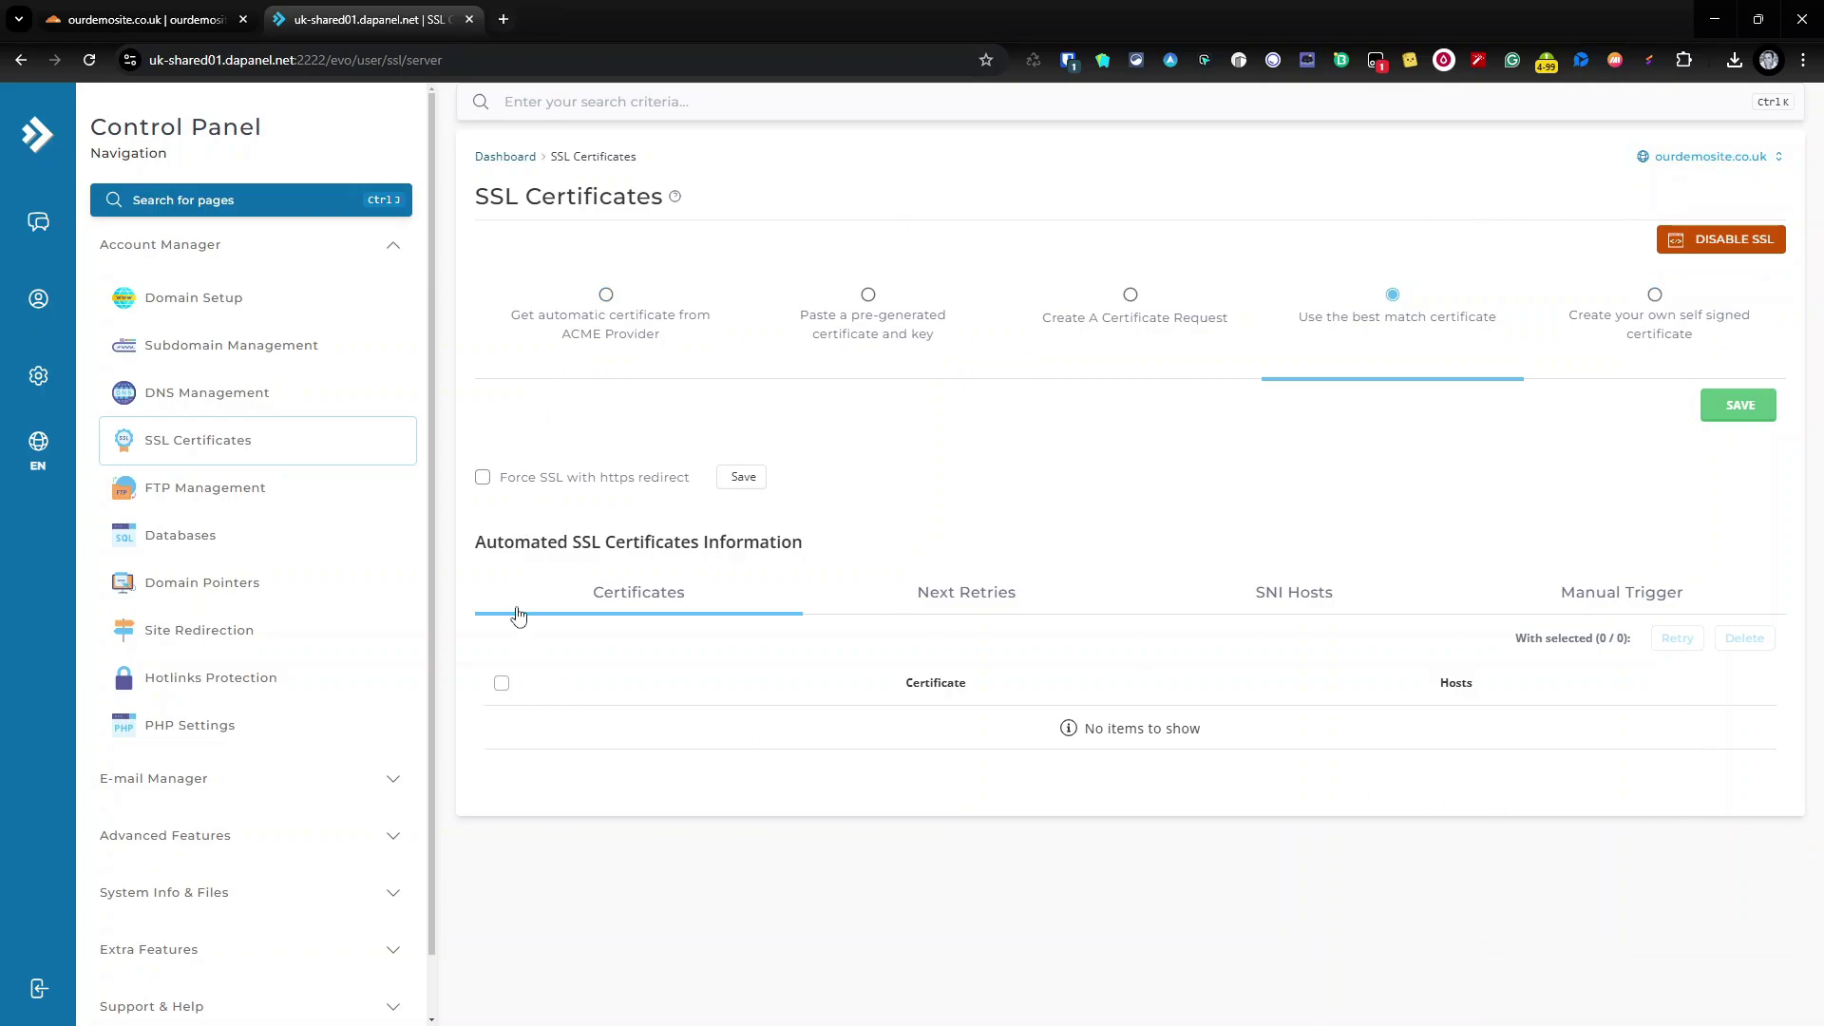
- Set up an automatic ACME certificate for ourdemosite.co.uk as a wildcard, with Cloudflare as the DNS provider
click(606, 296)
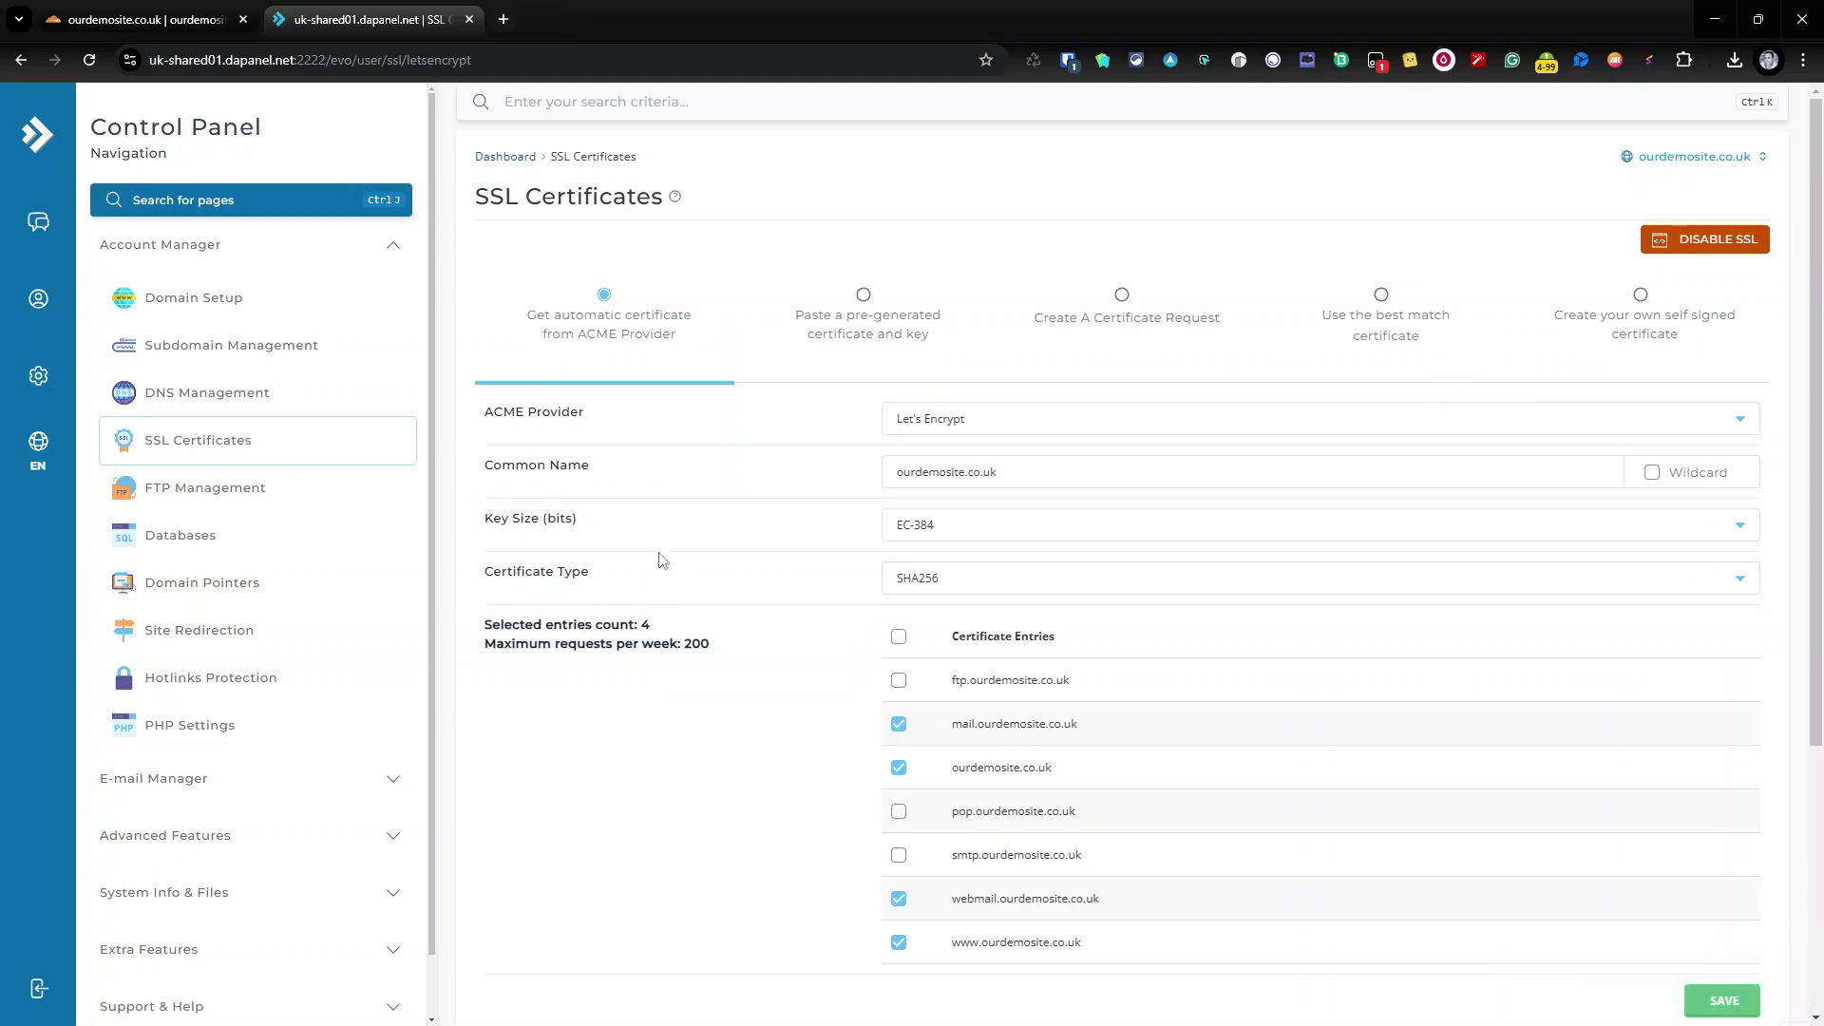
click(1654, 480)
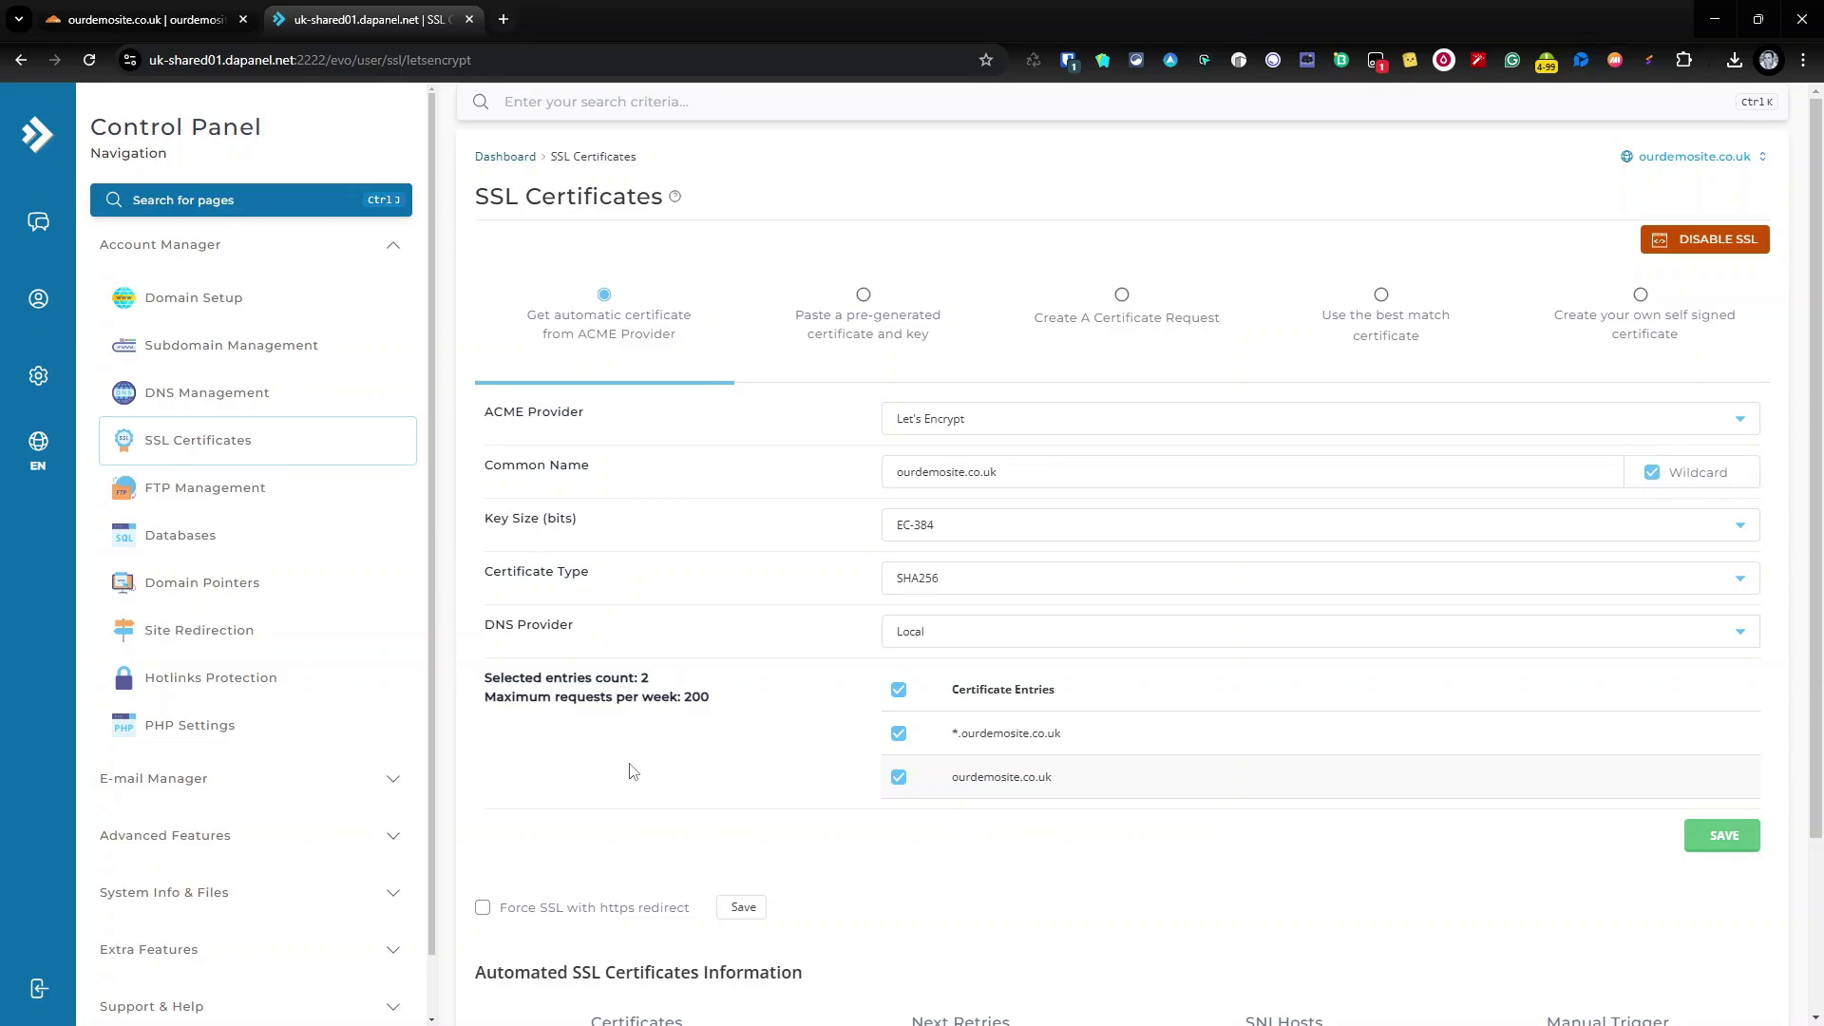
click(1012, 647)
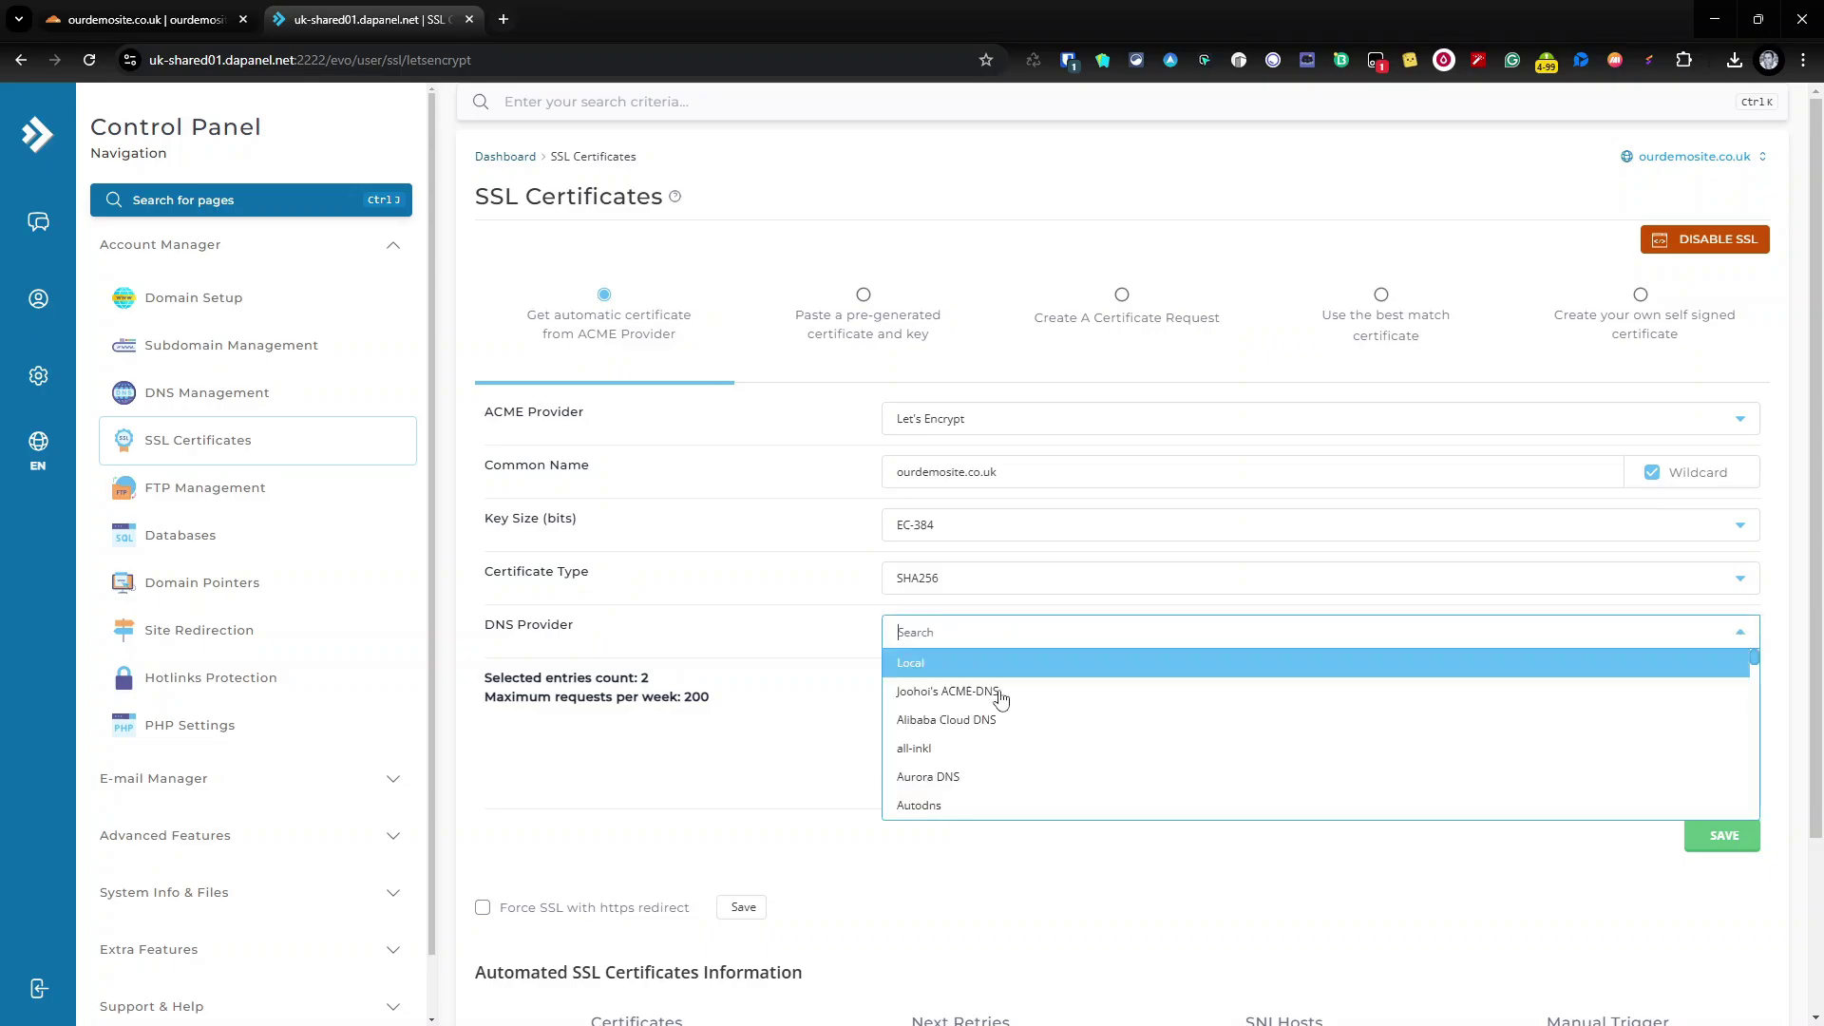
scroll(955, 789, down, 1)
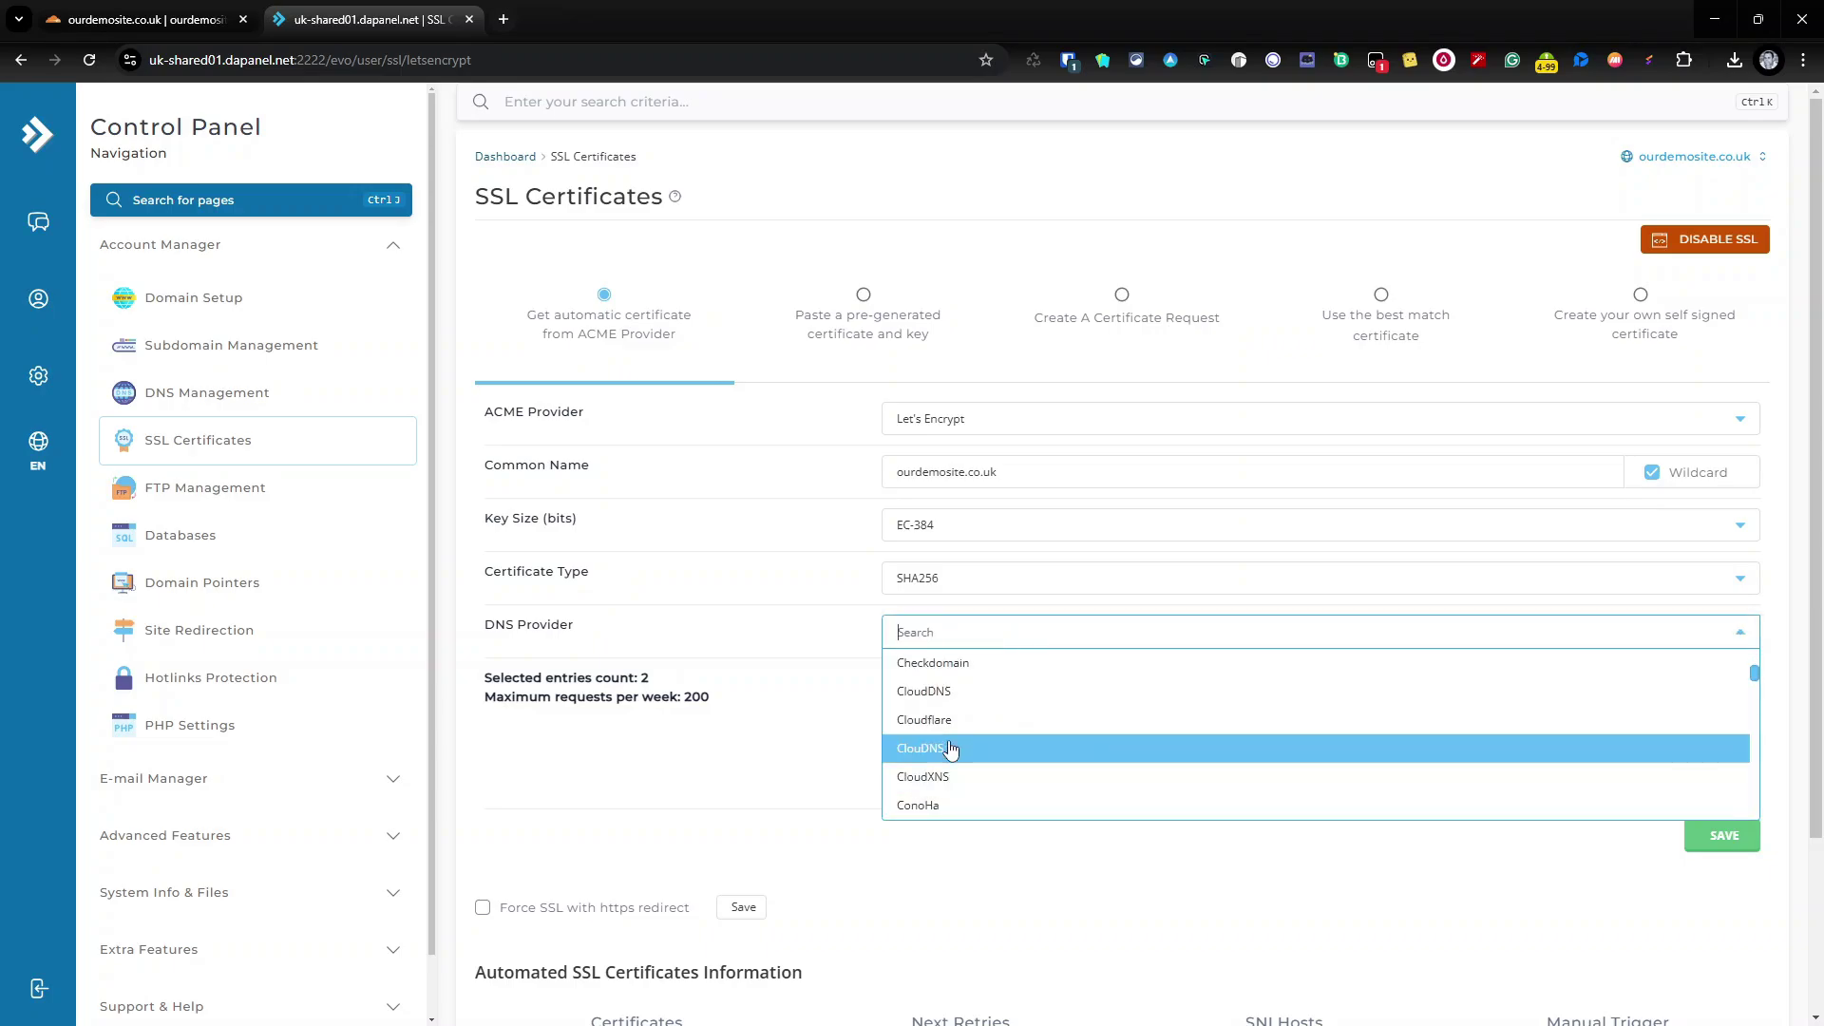
click(948, 749)
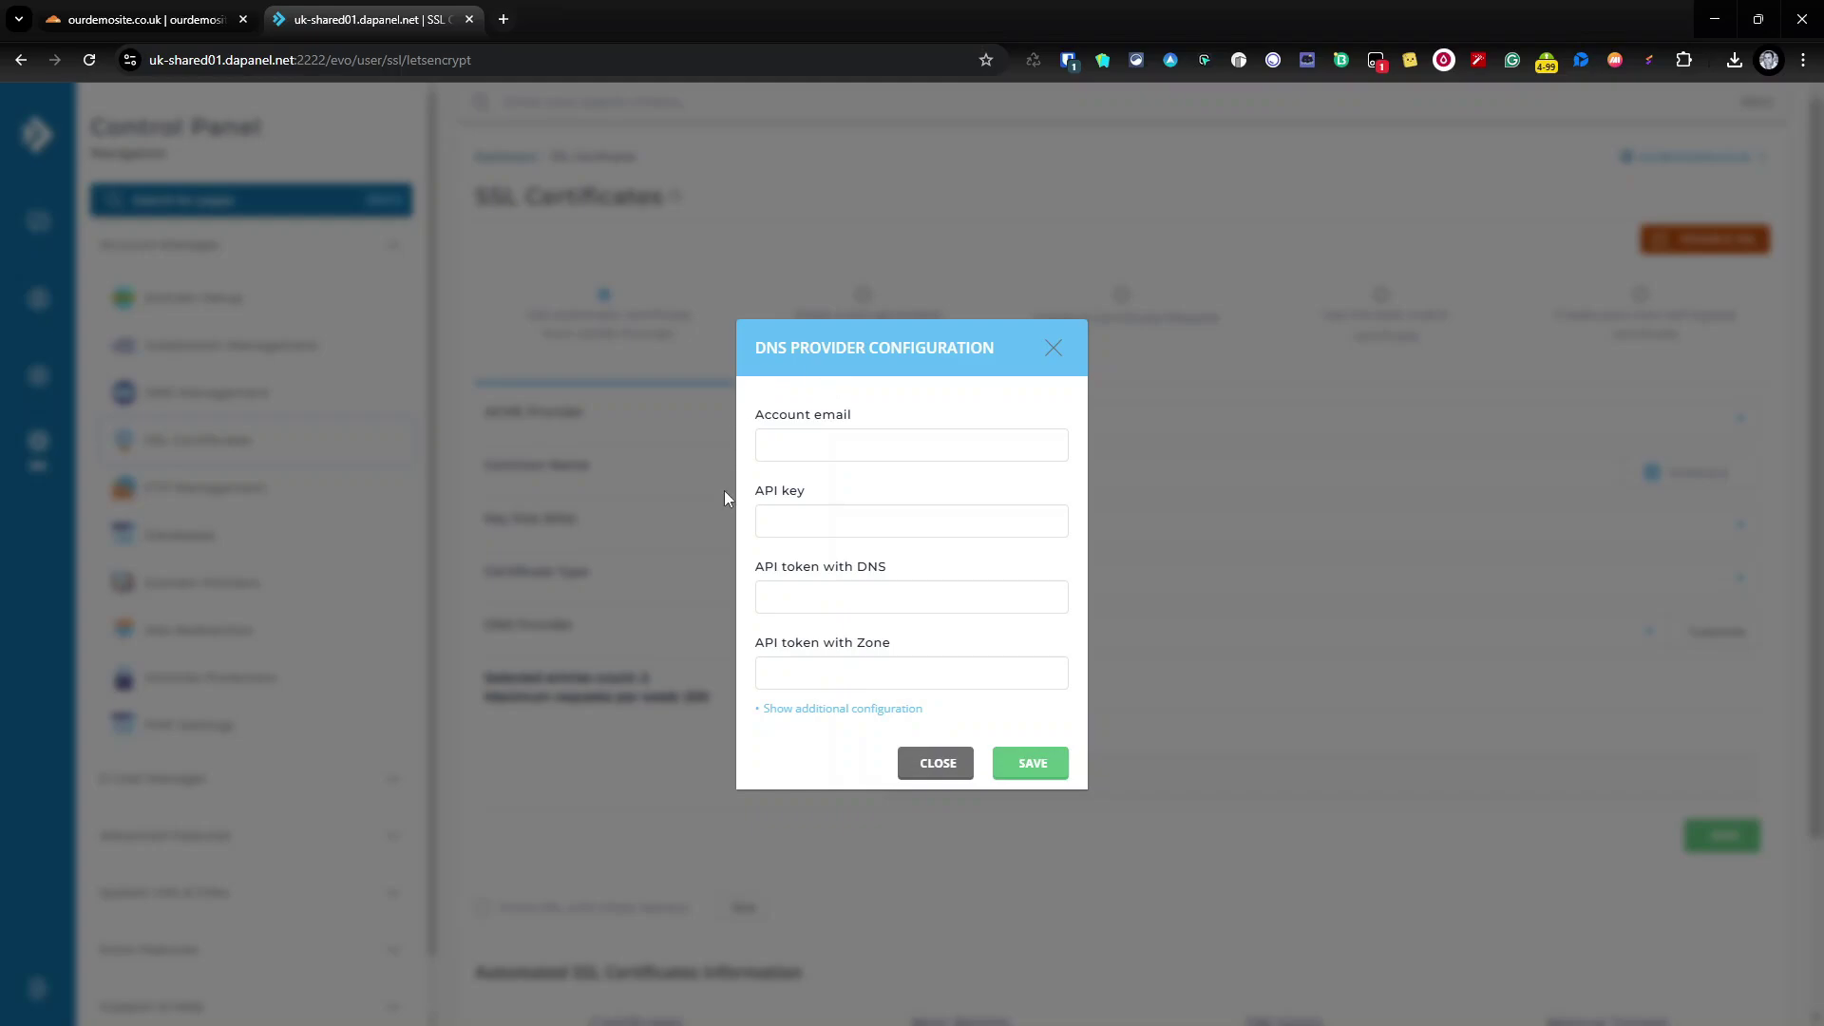
- Paste the Cloudflare API token into the API token with Zone and API token with DNS fields and save the provider configuration
click(891, 708)
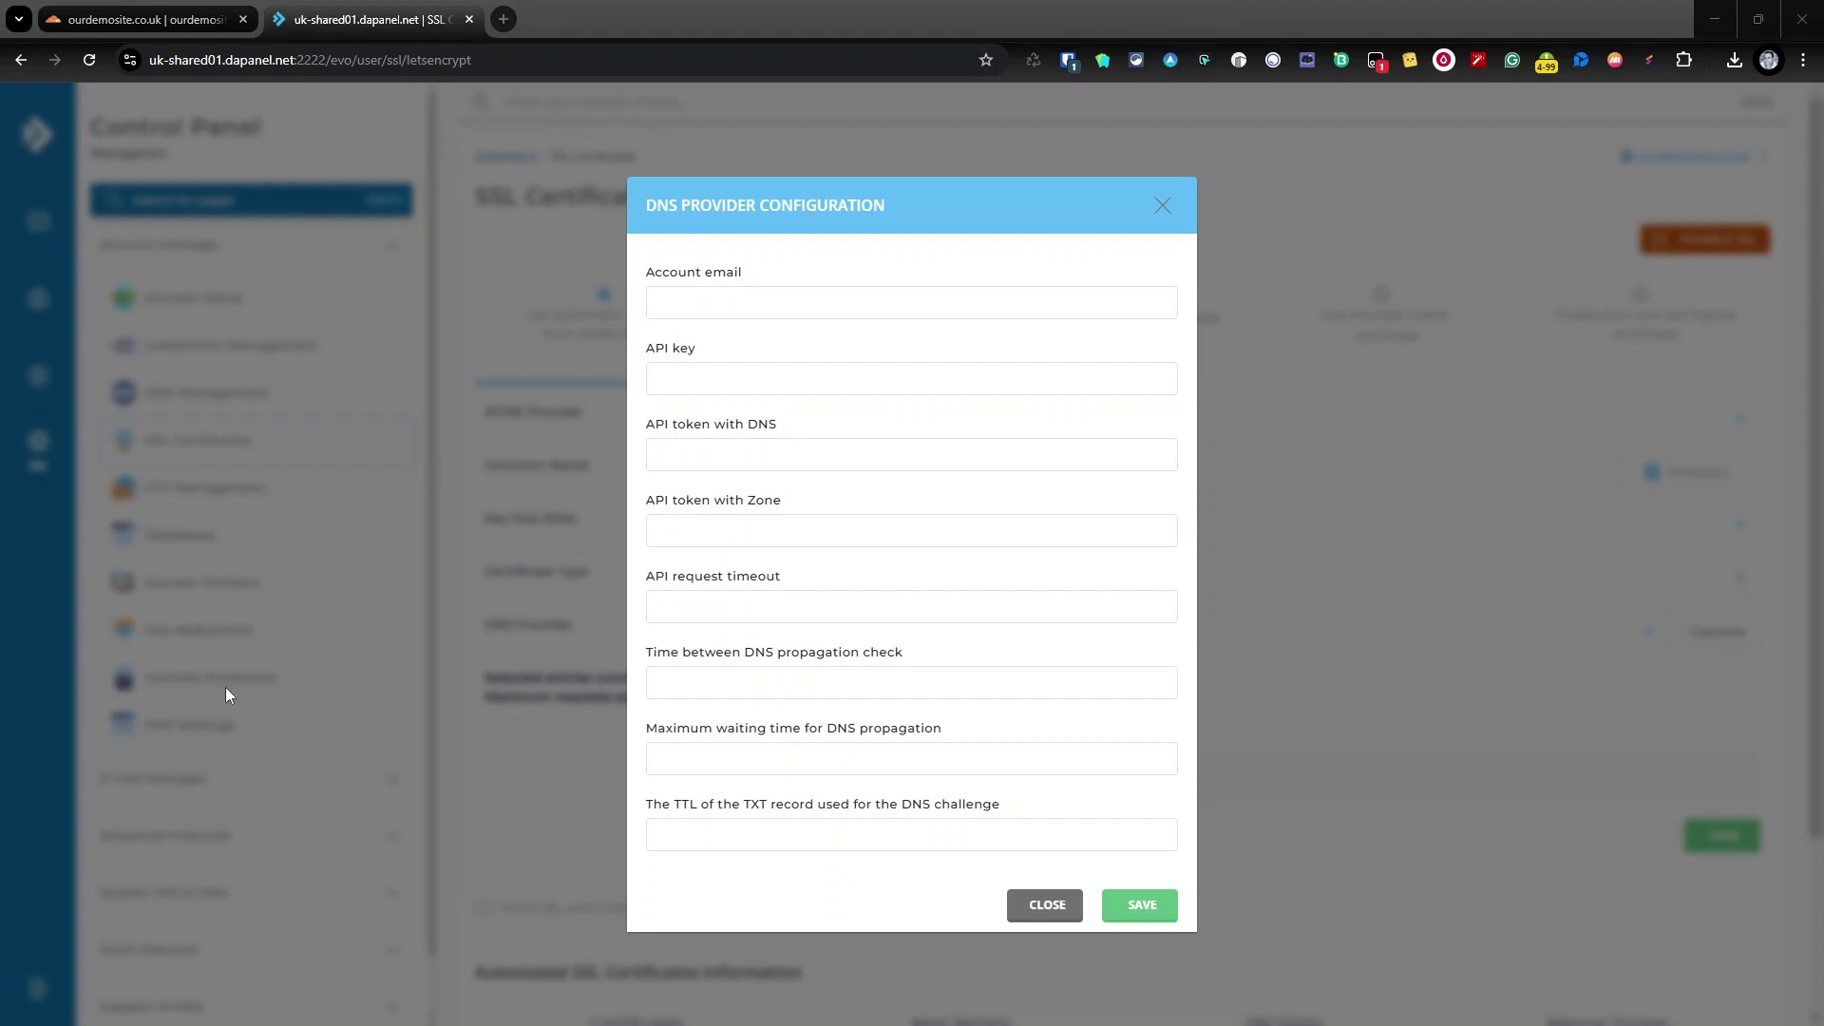
click(729, 531)
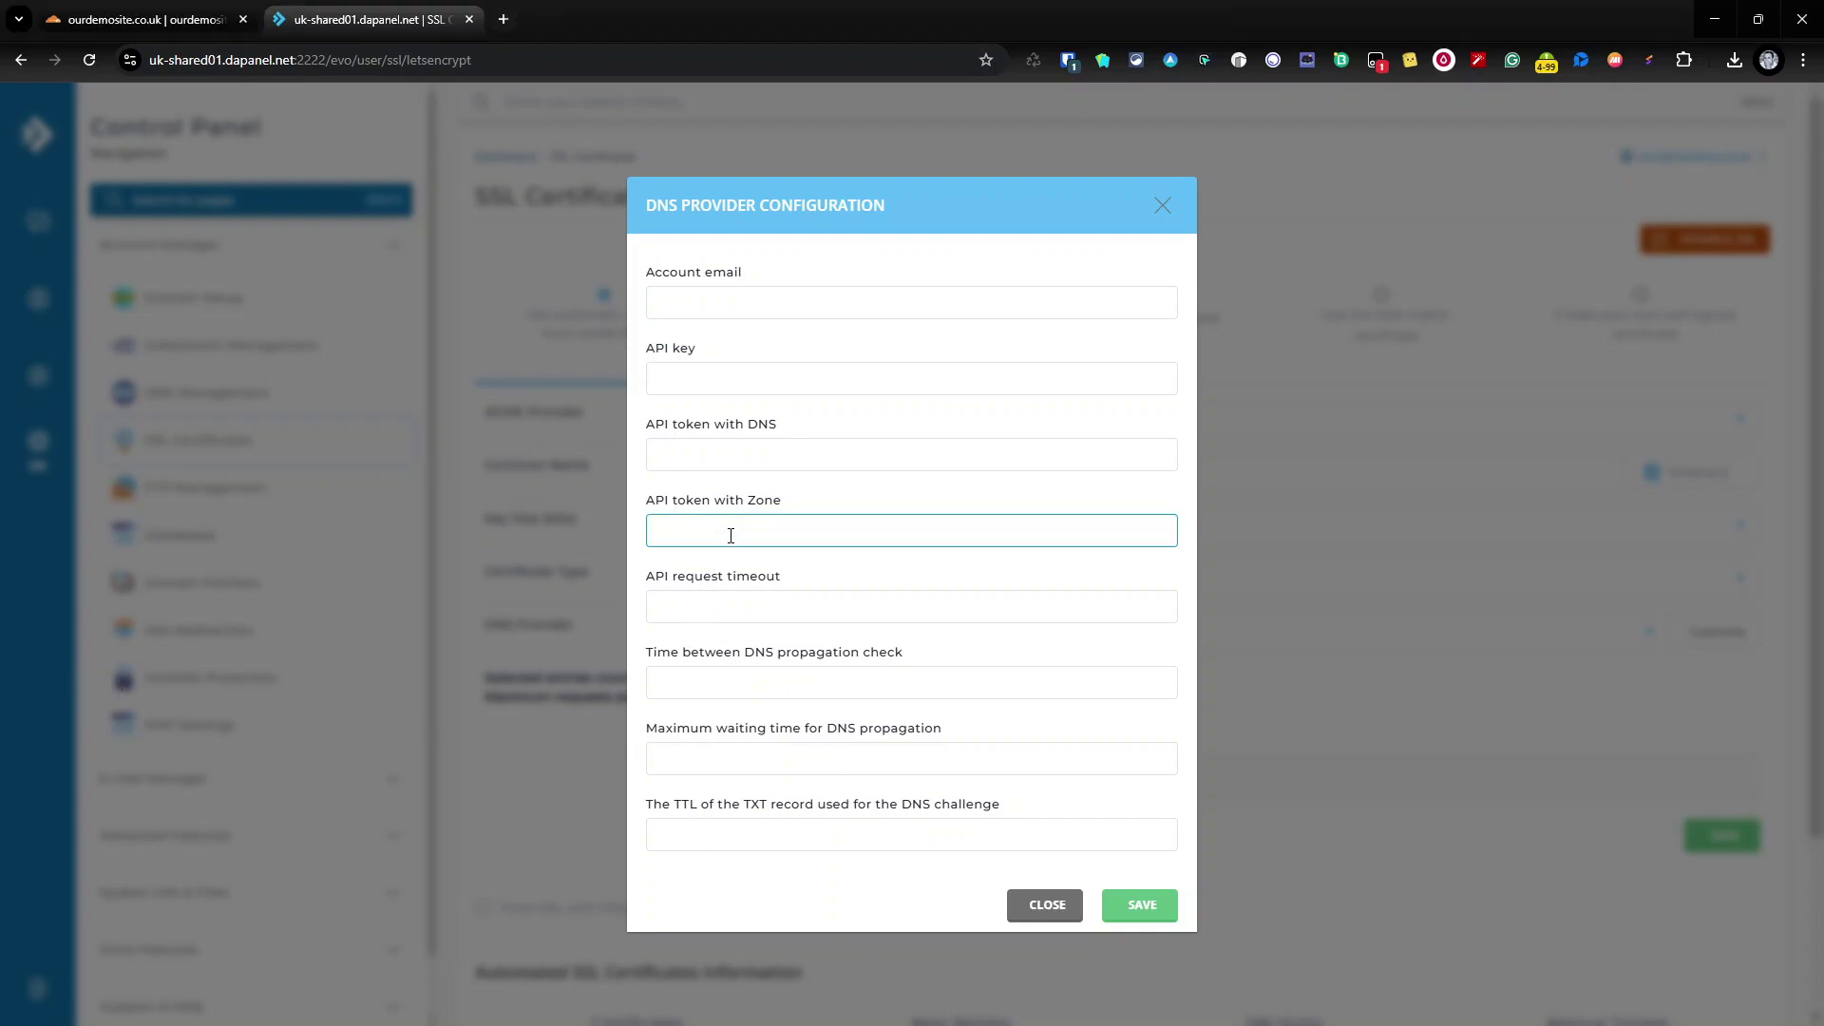
key(ctrl+v)
click(721, 460)
key(ctrl+v)
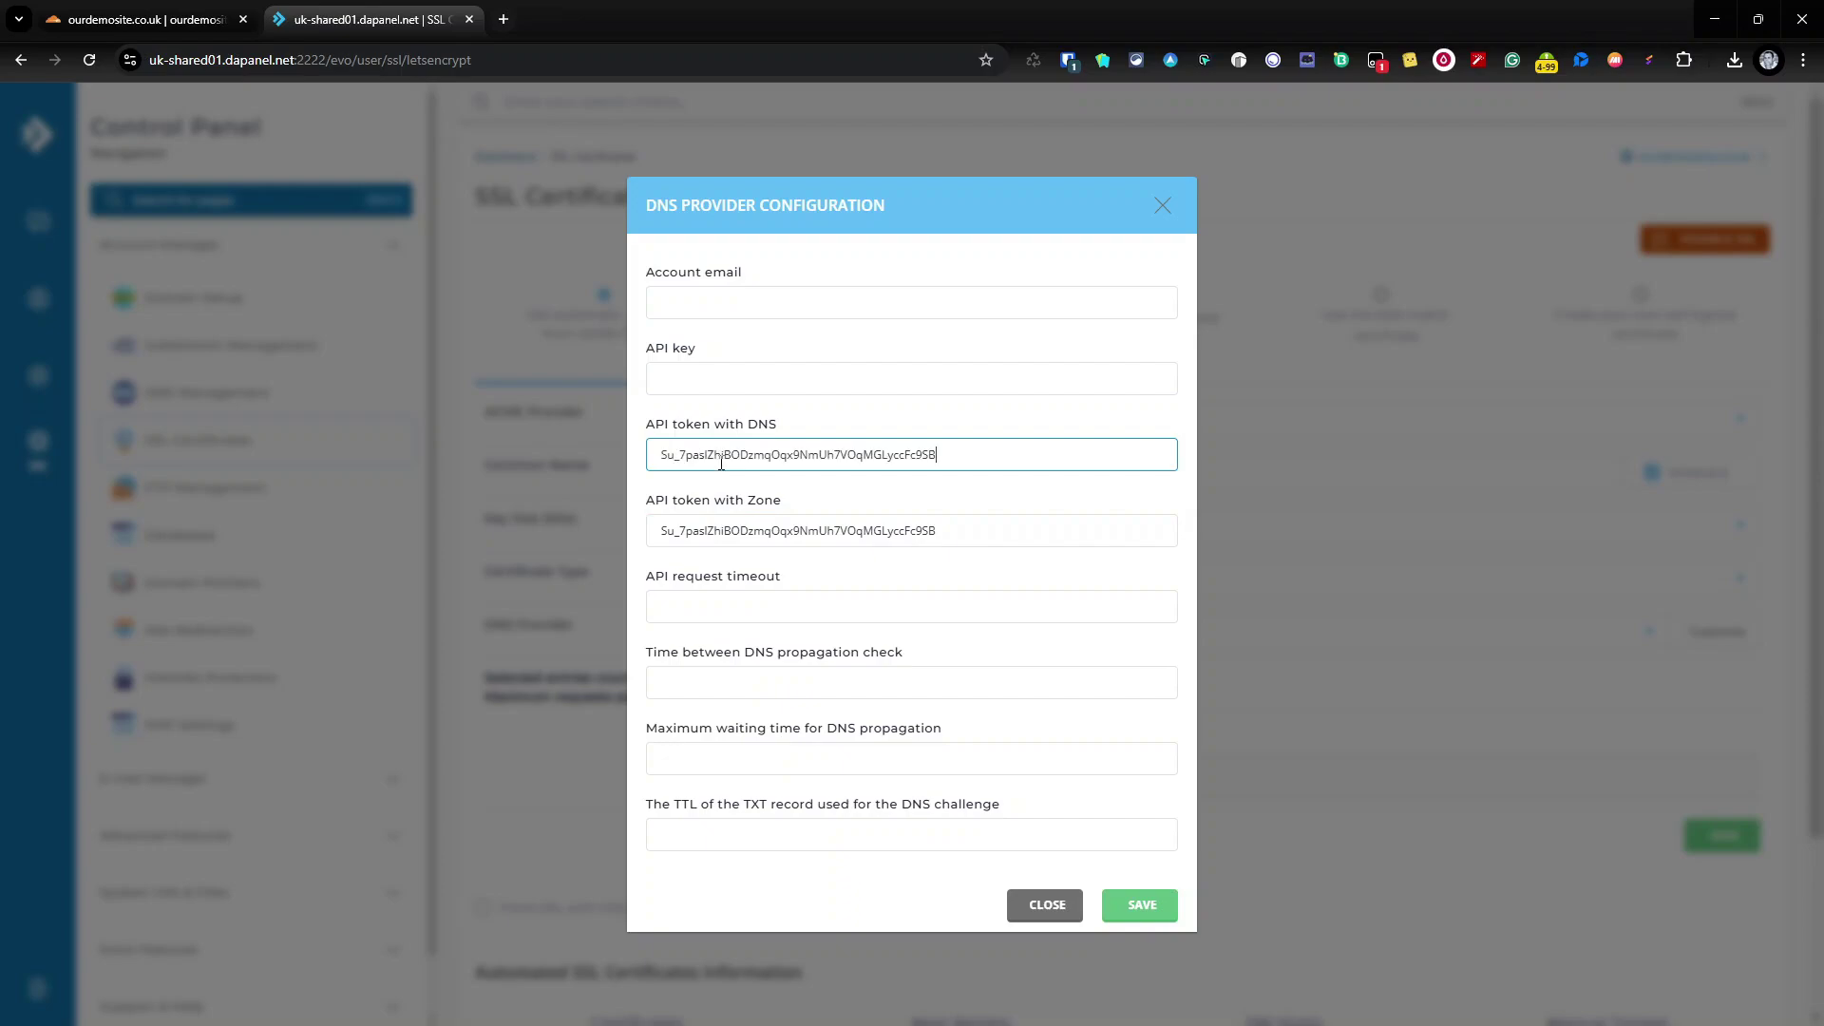
click(1155, 915)
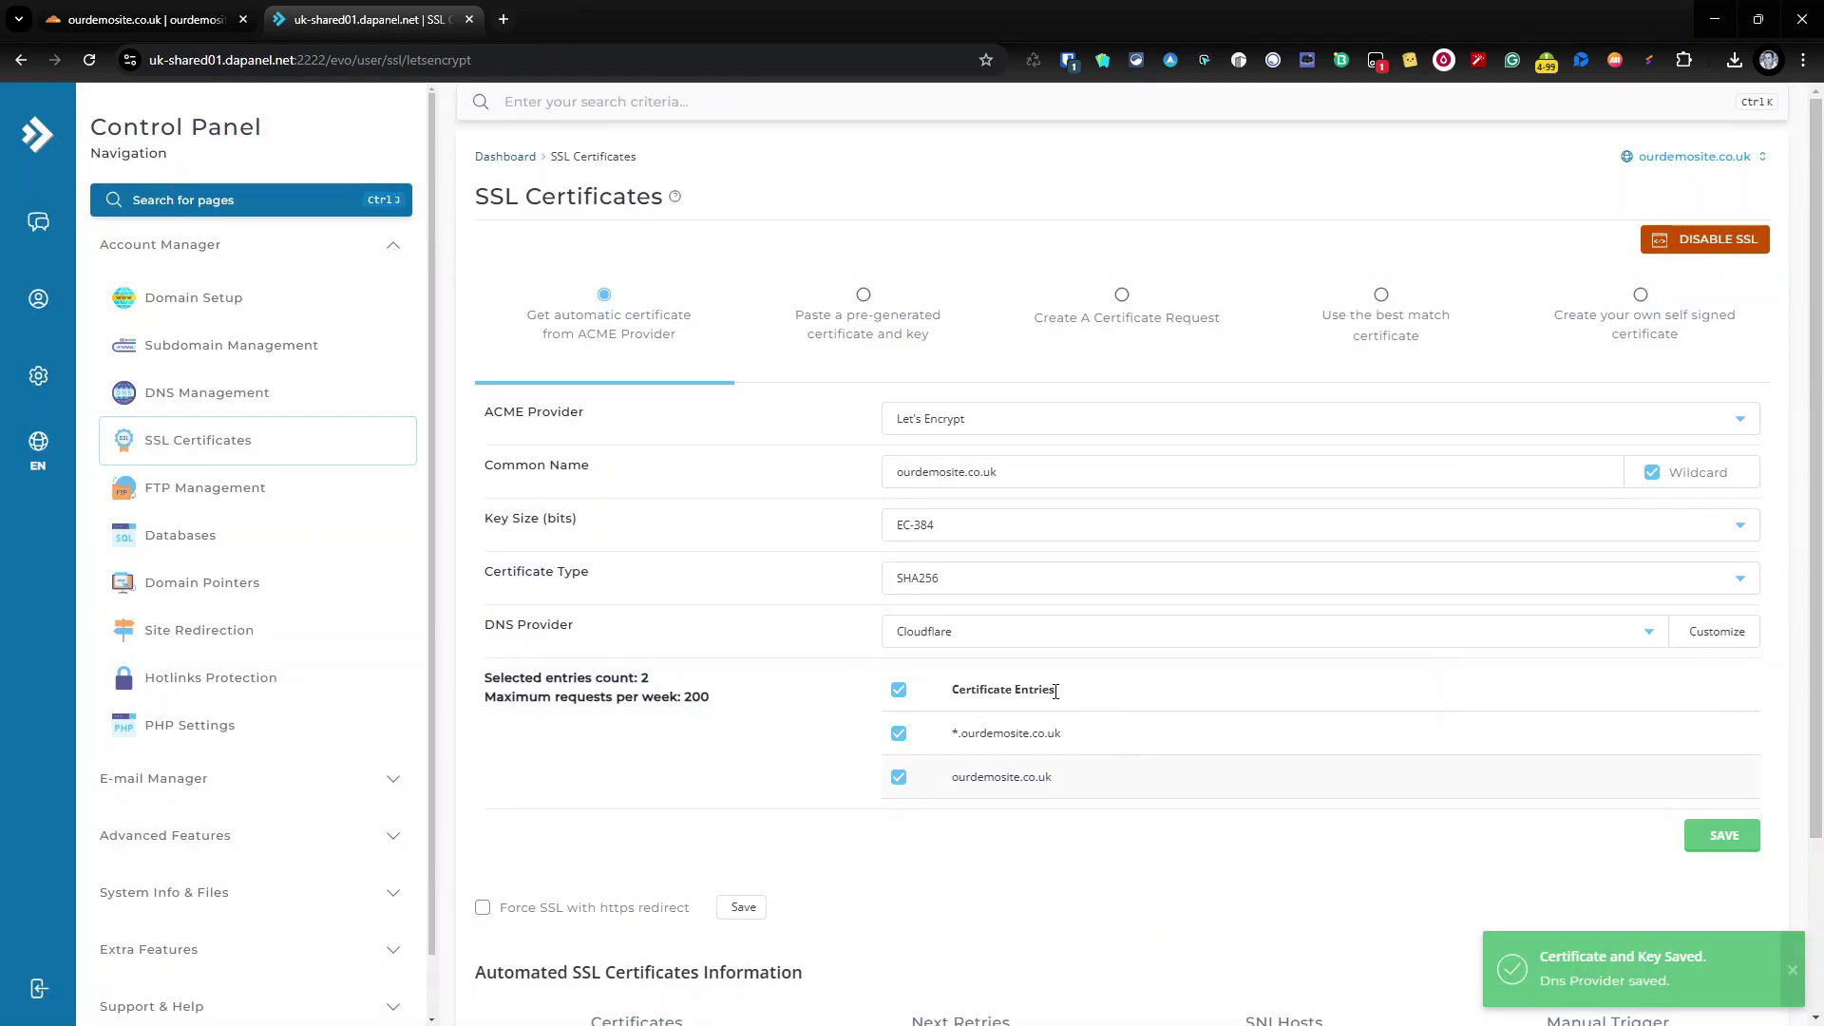
- Check the stored Cloudflare provider configuration and submit the wildcard certificate request for ourdemosite.co.uk
click(1716, 631)
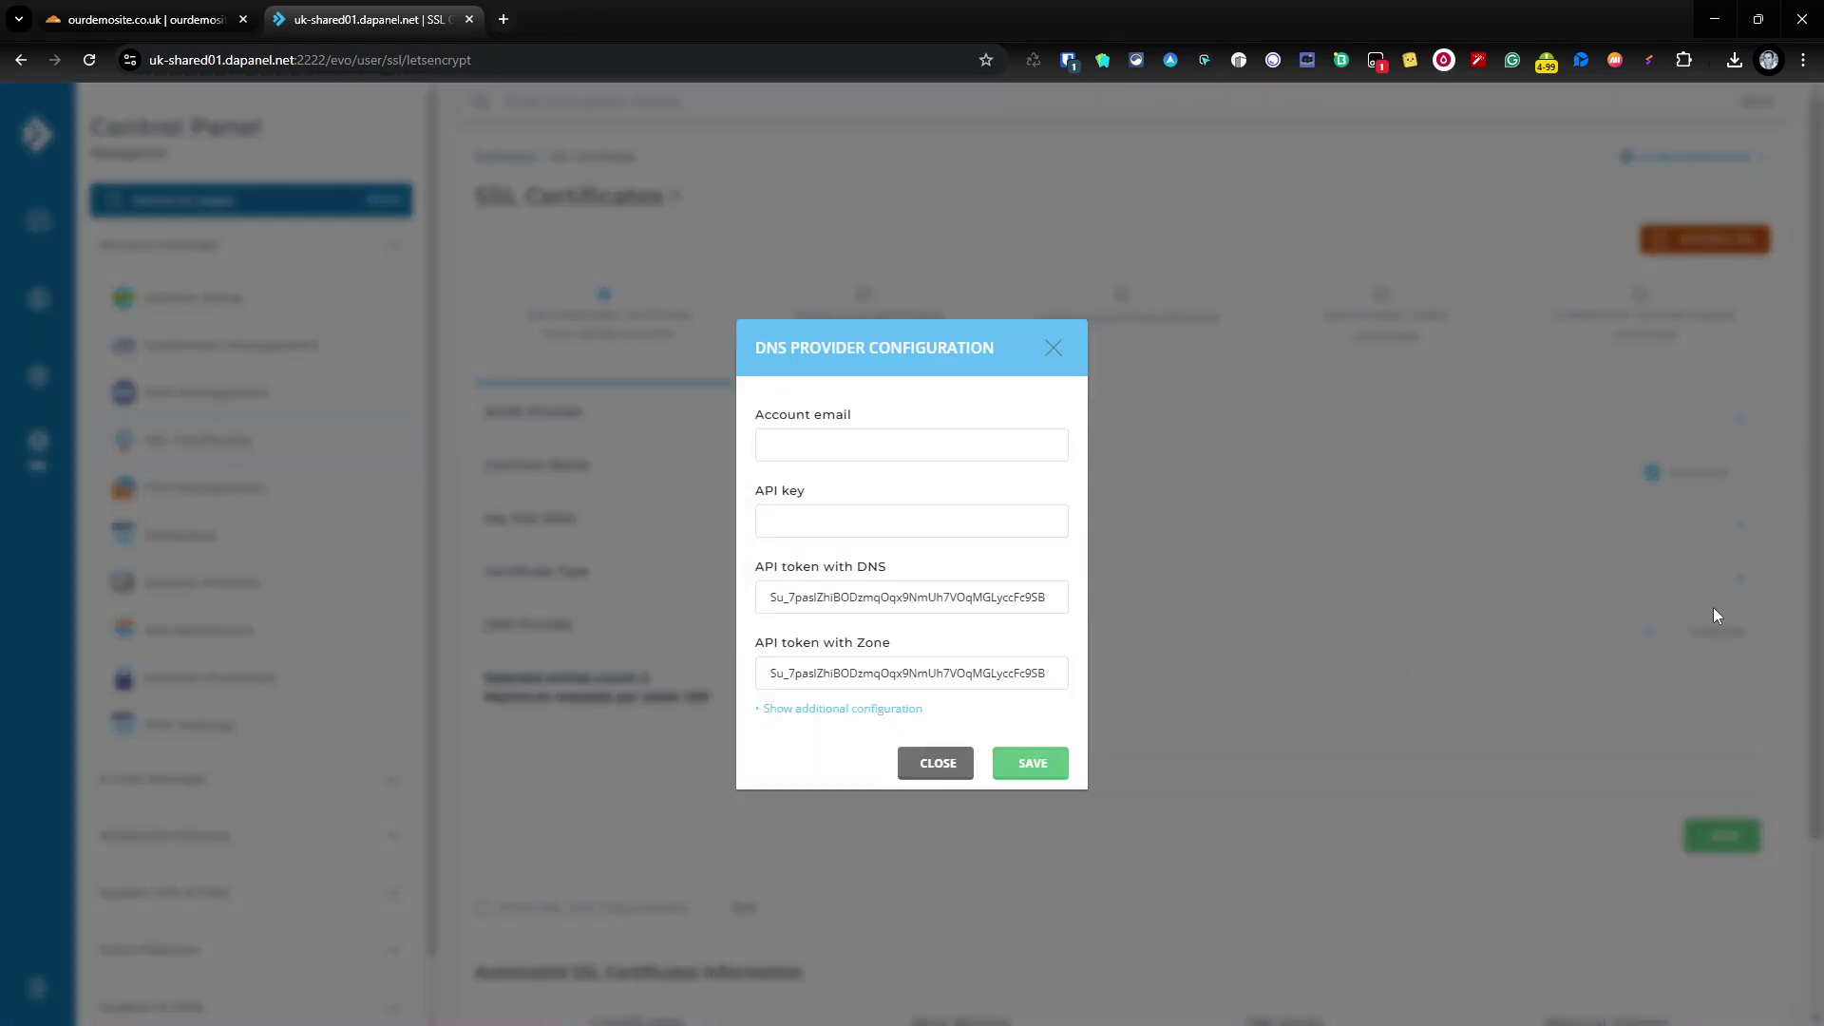
click(950, 765)
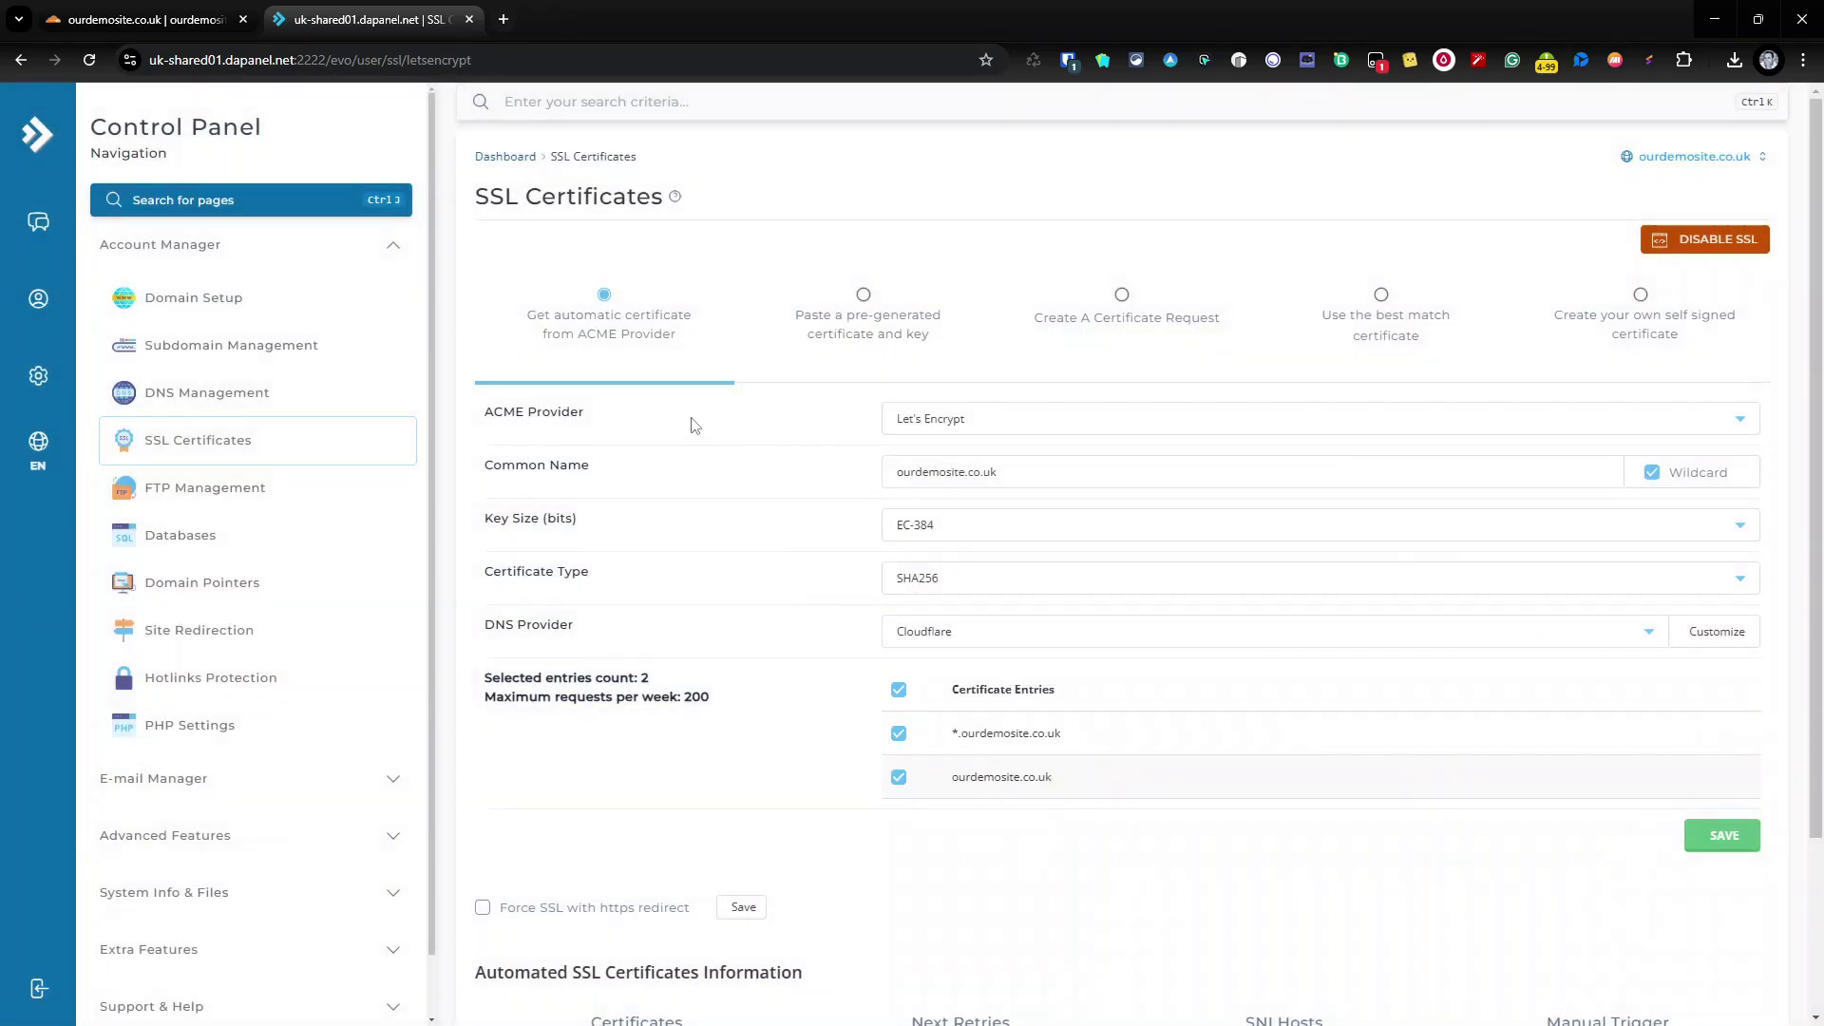
click(1724, 836)
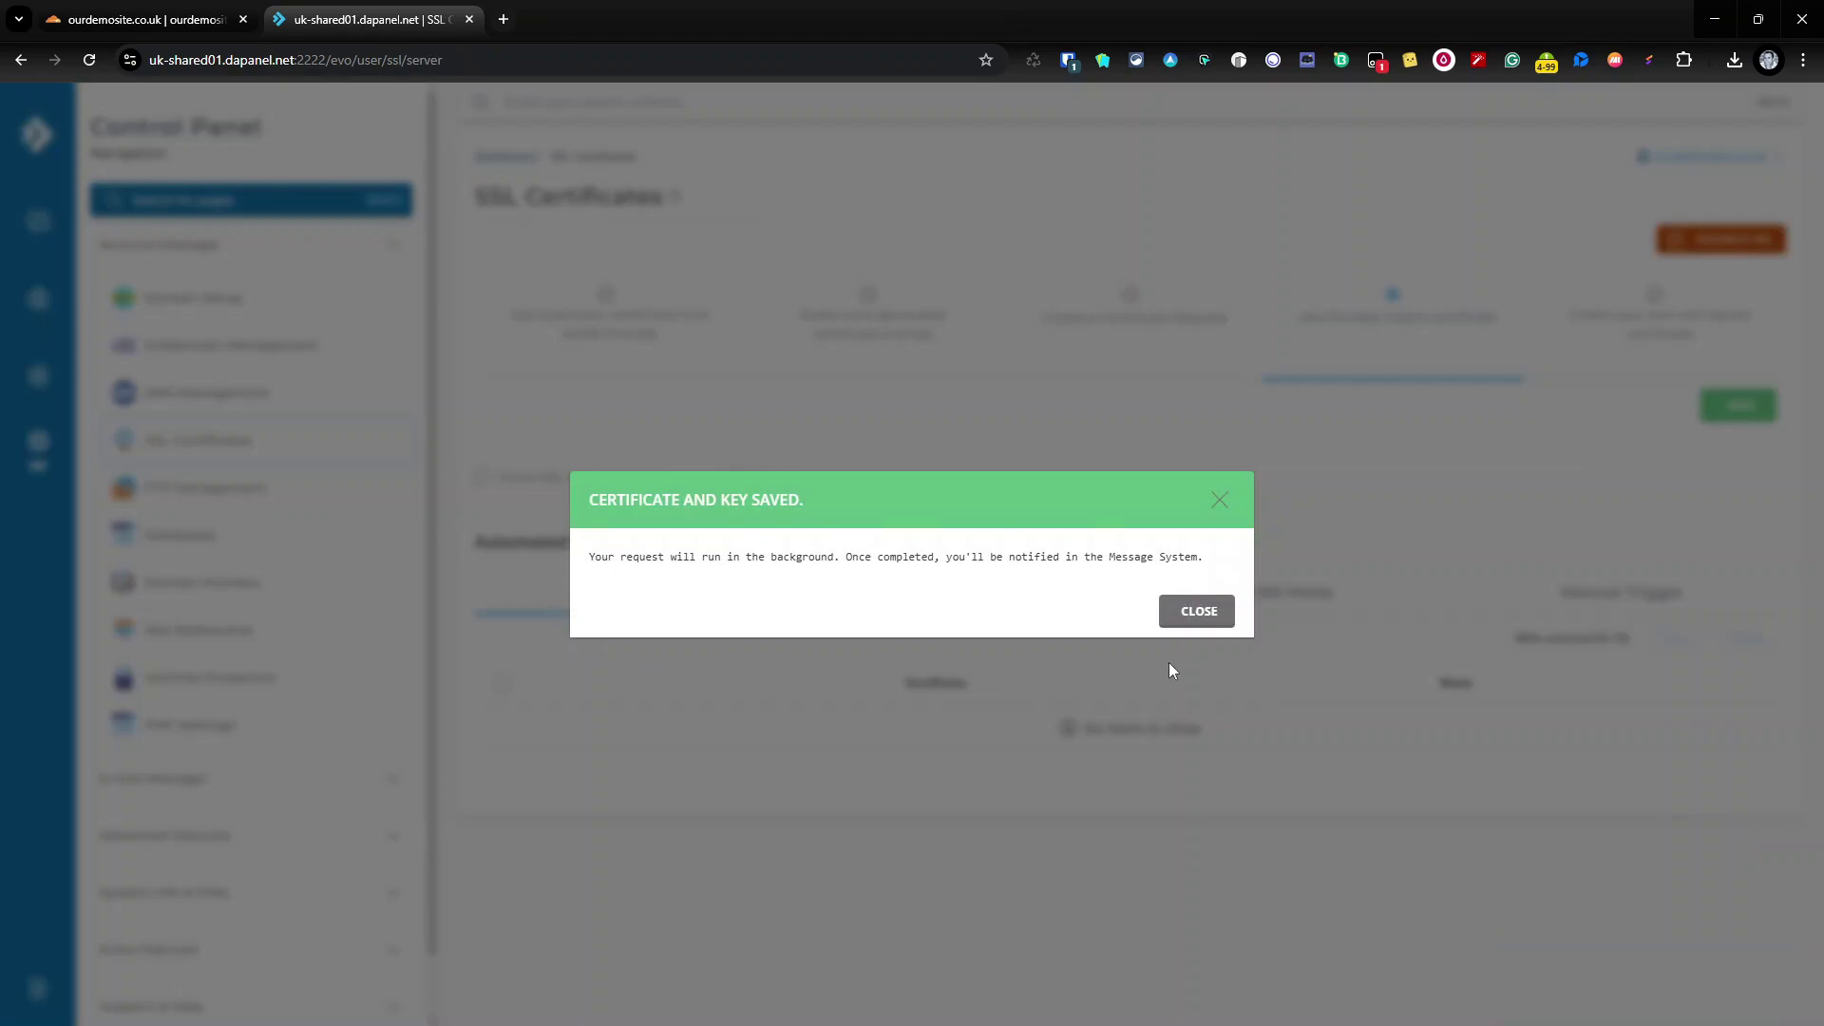
click(1213, 613)
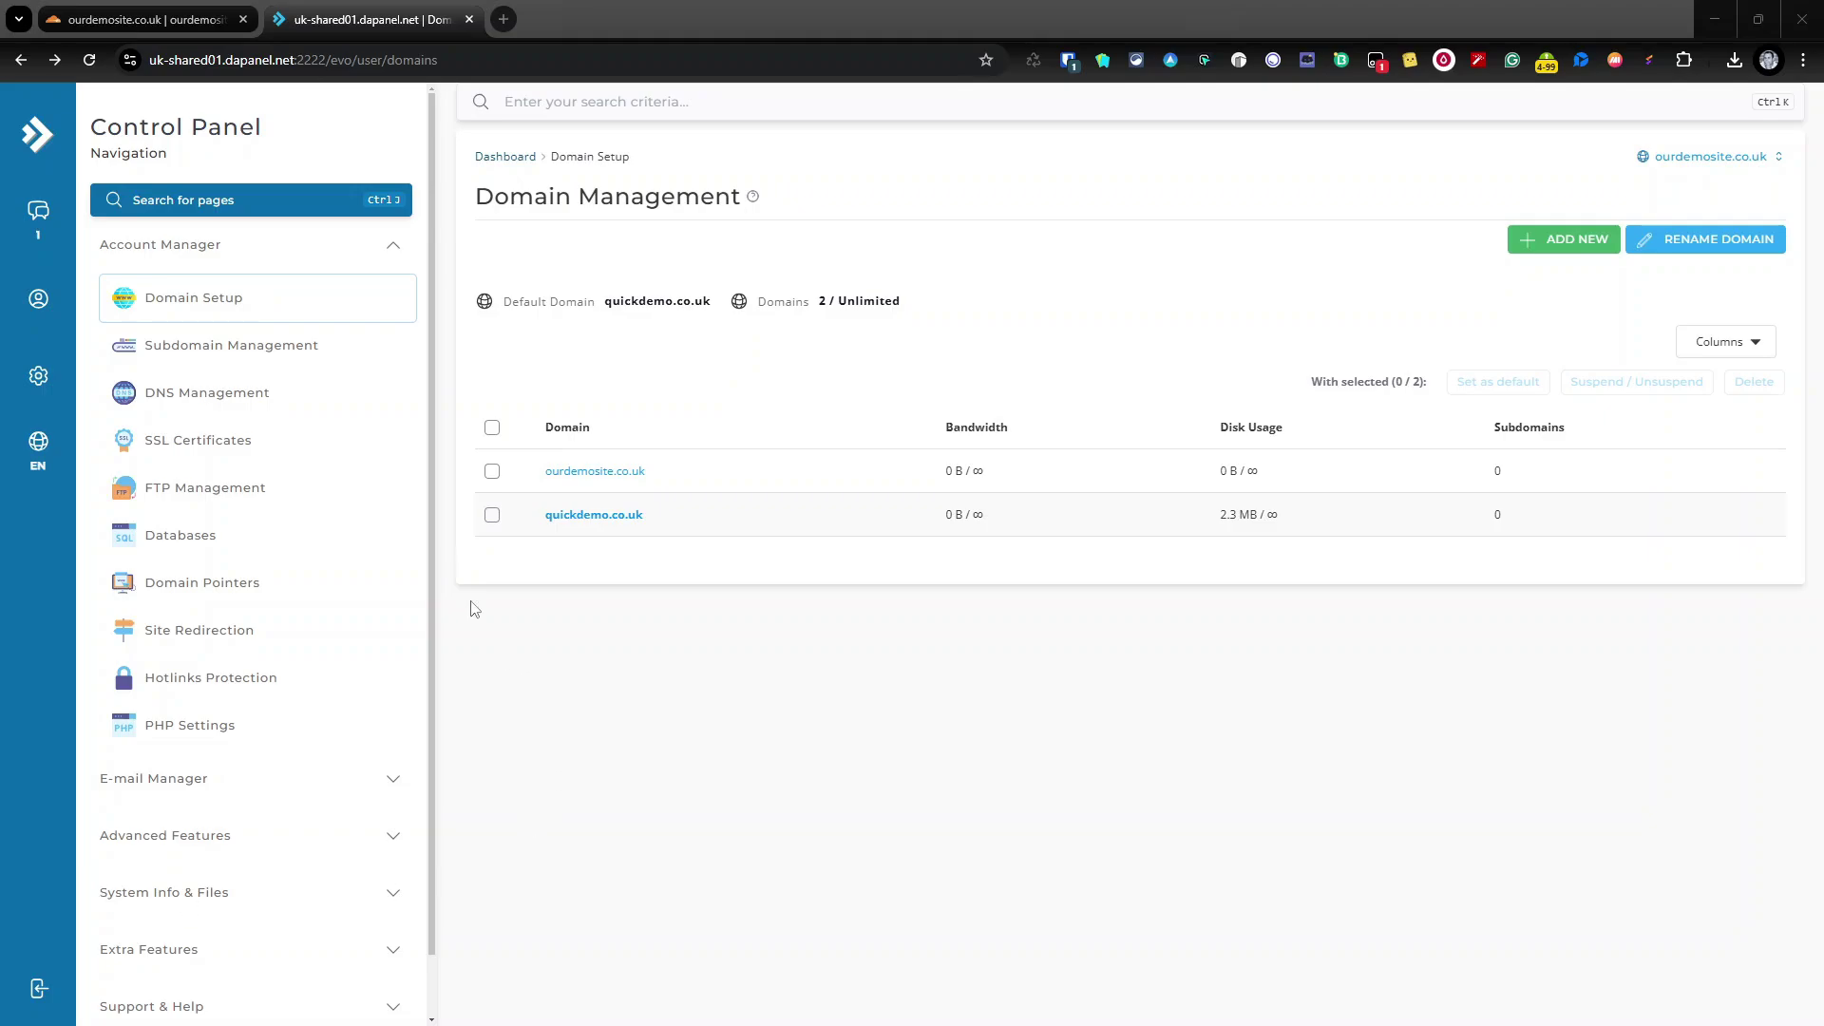
- Read the Let's Encrypt request message and the domains it covers, and examine the port in the control panel's address
click(38, 211)
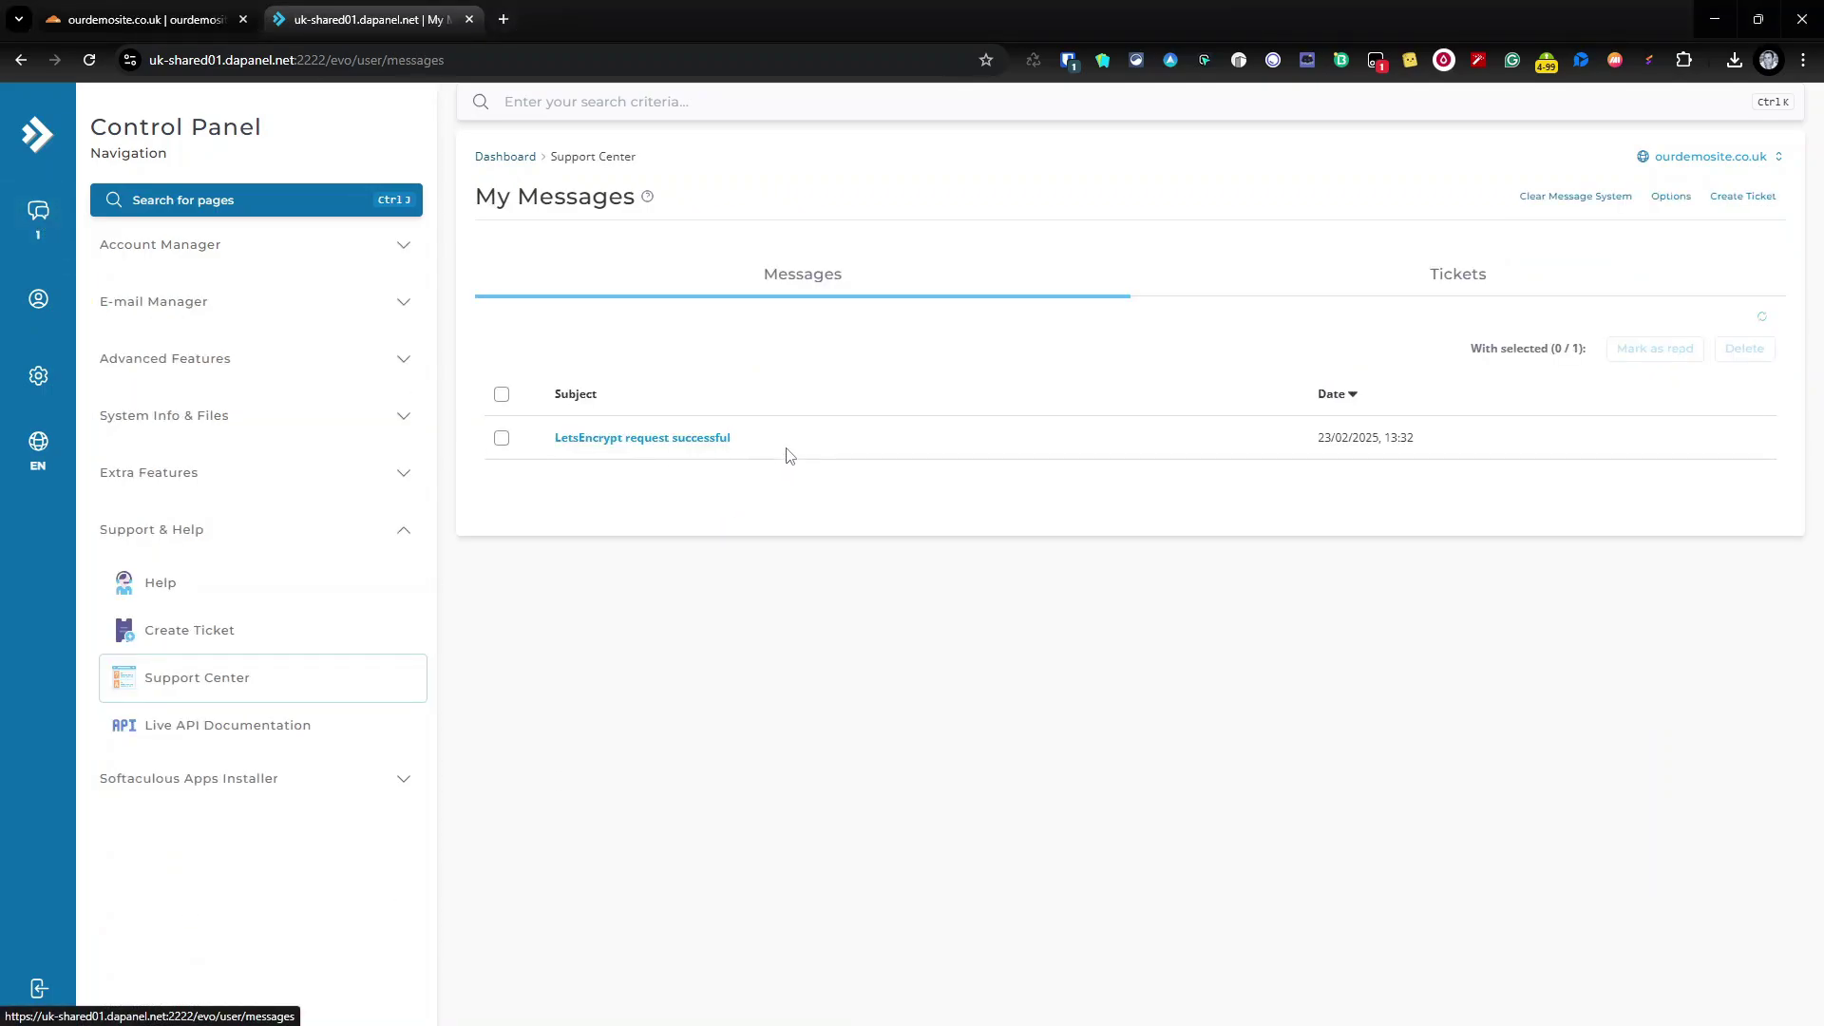
click(635, 442)
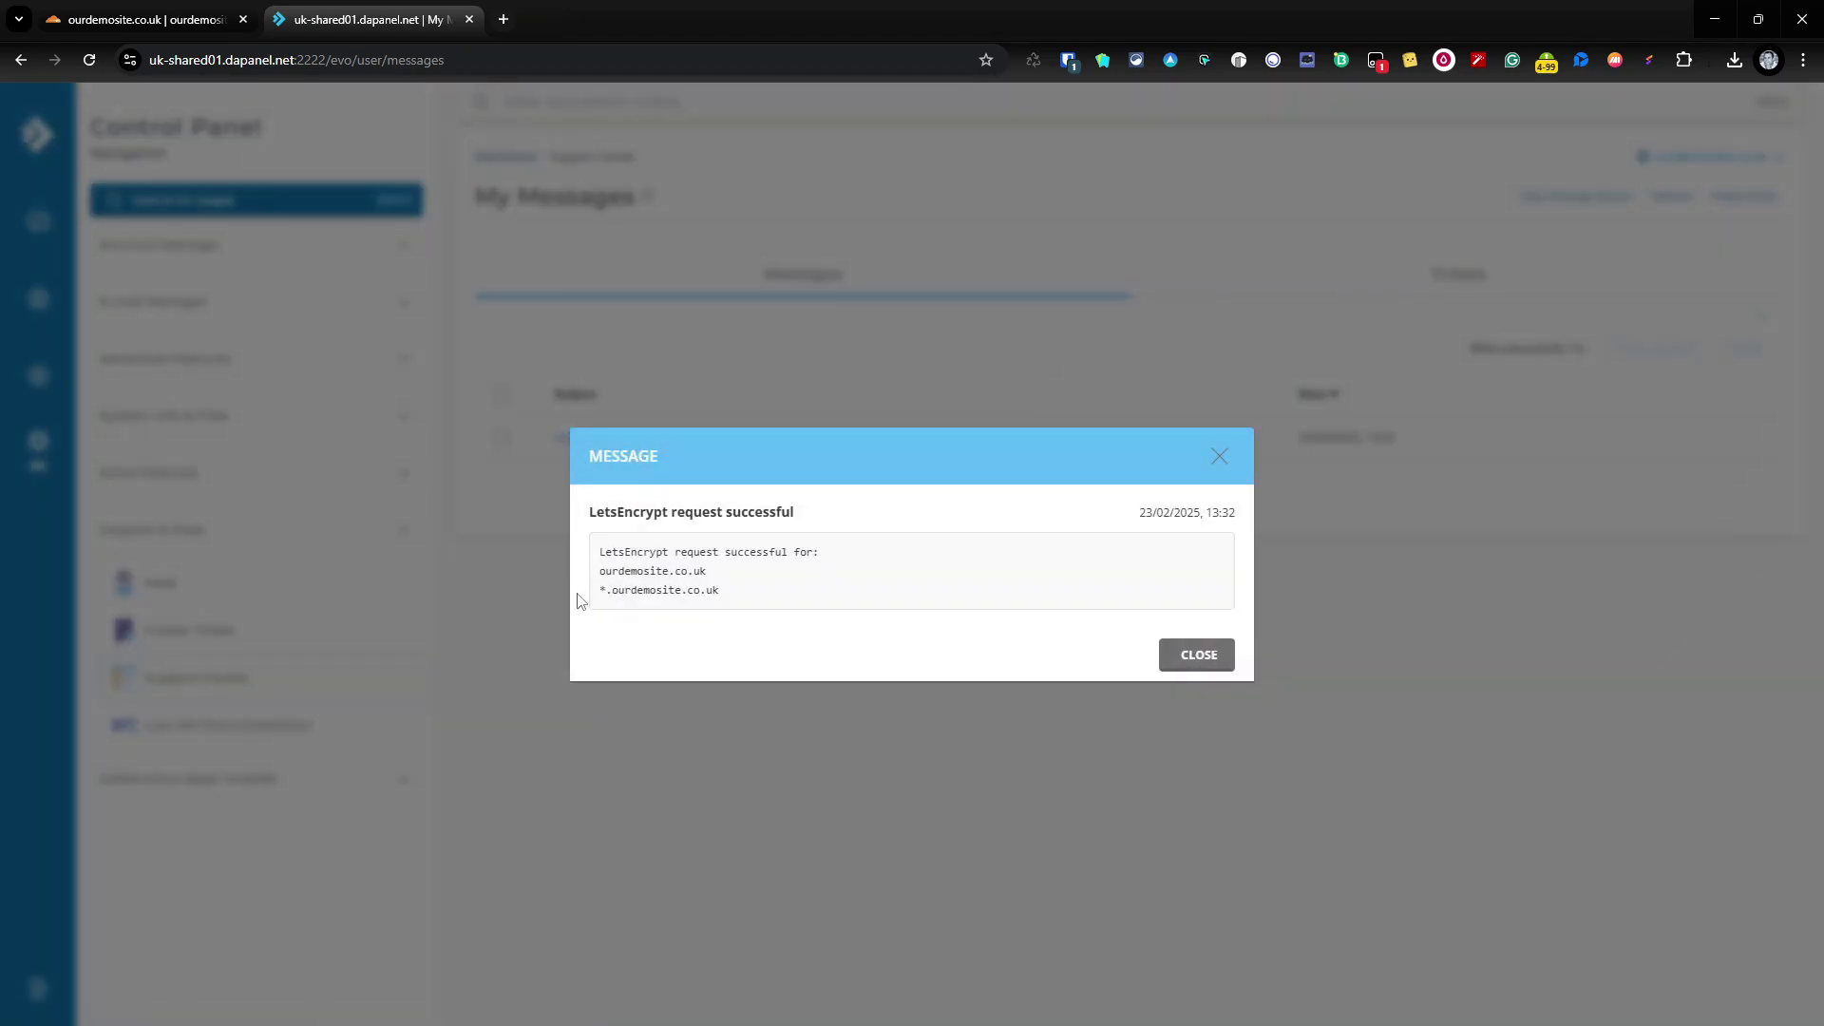
drag(600, 570, 717, 590)
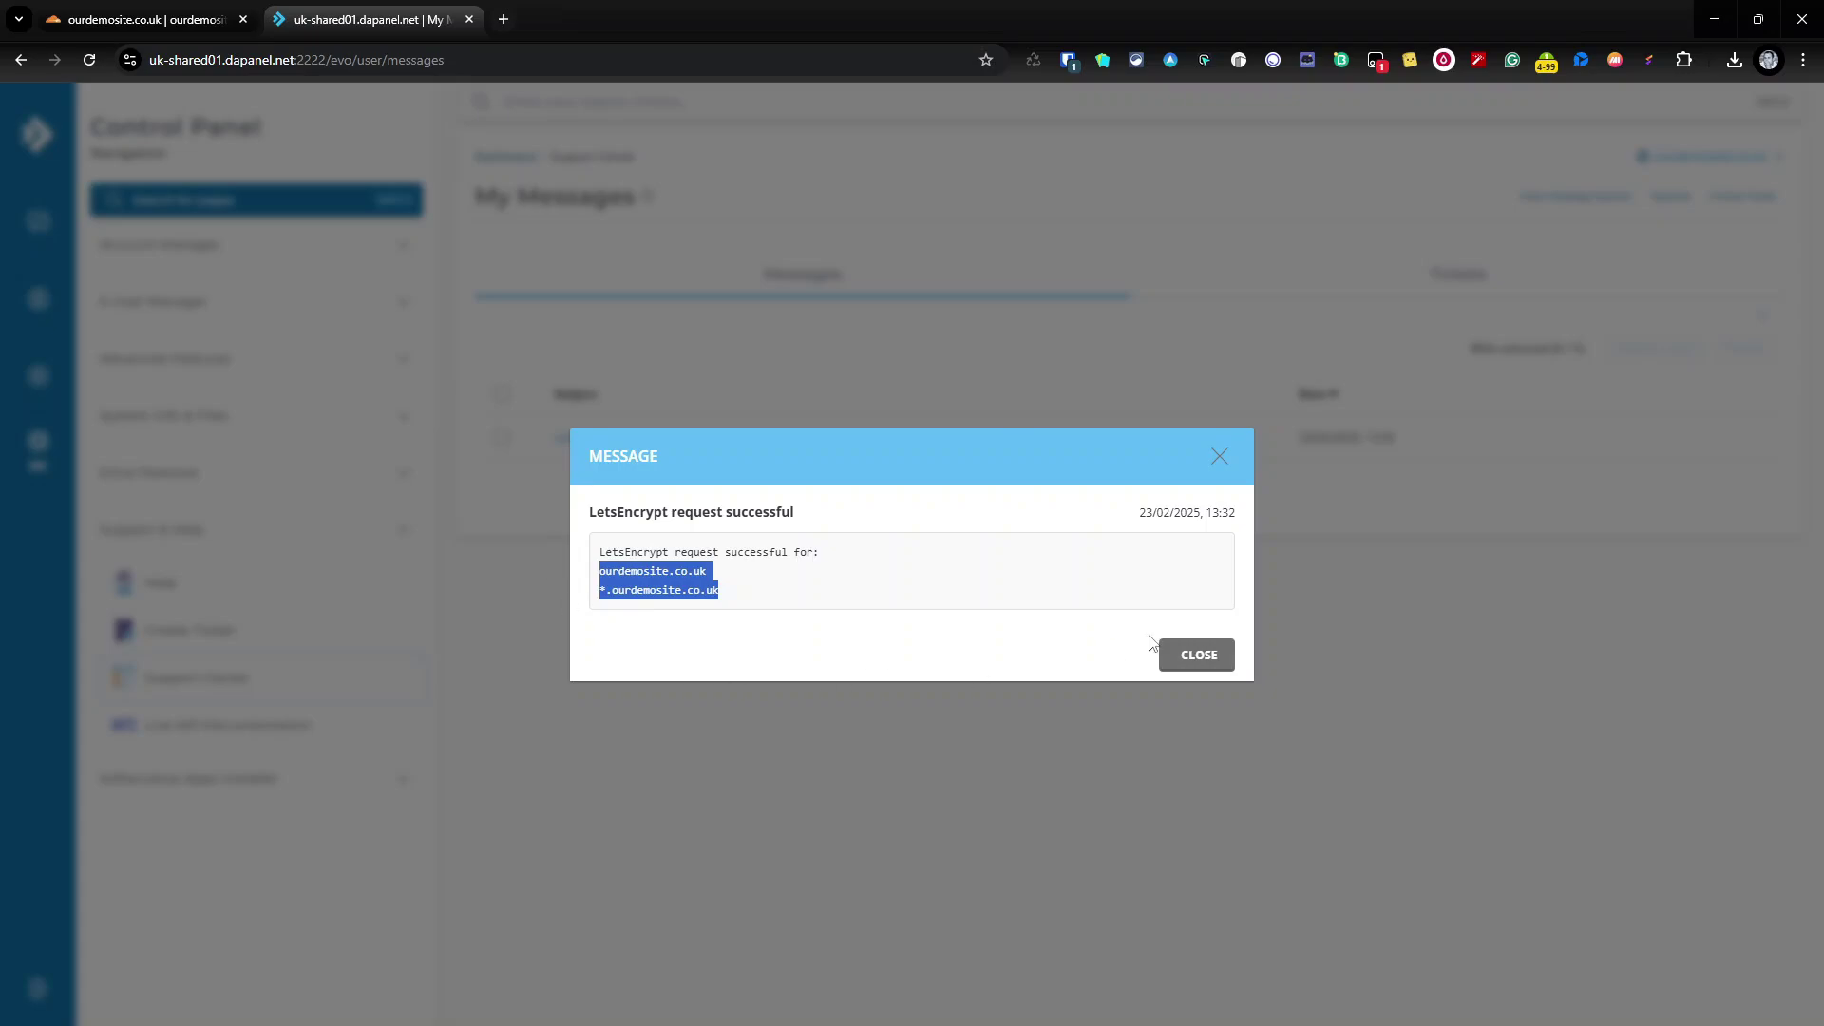
click(1183, 654)
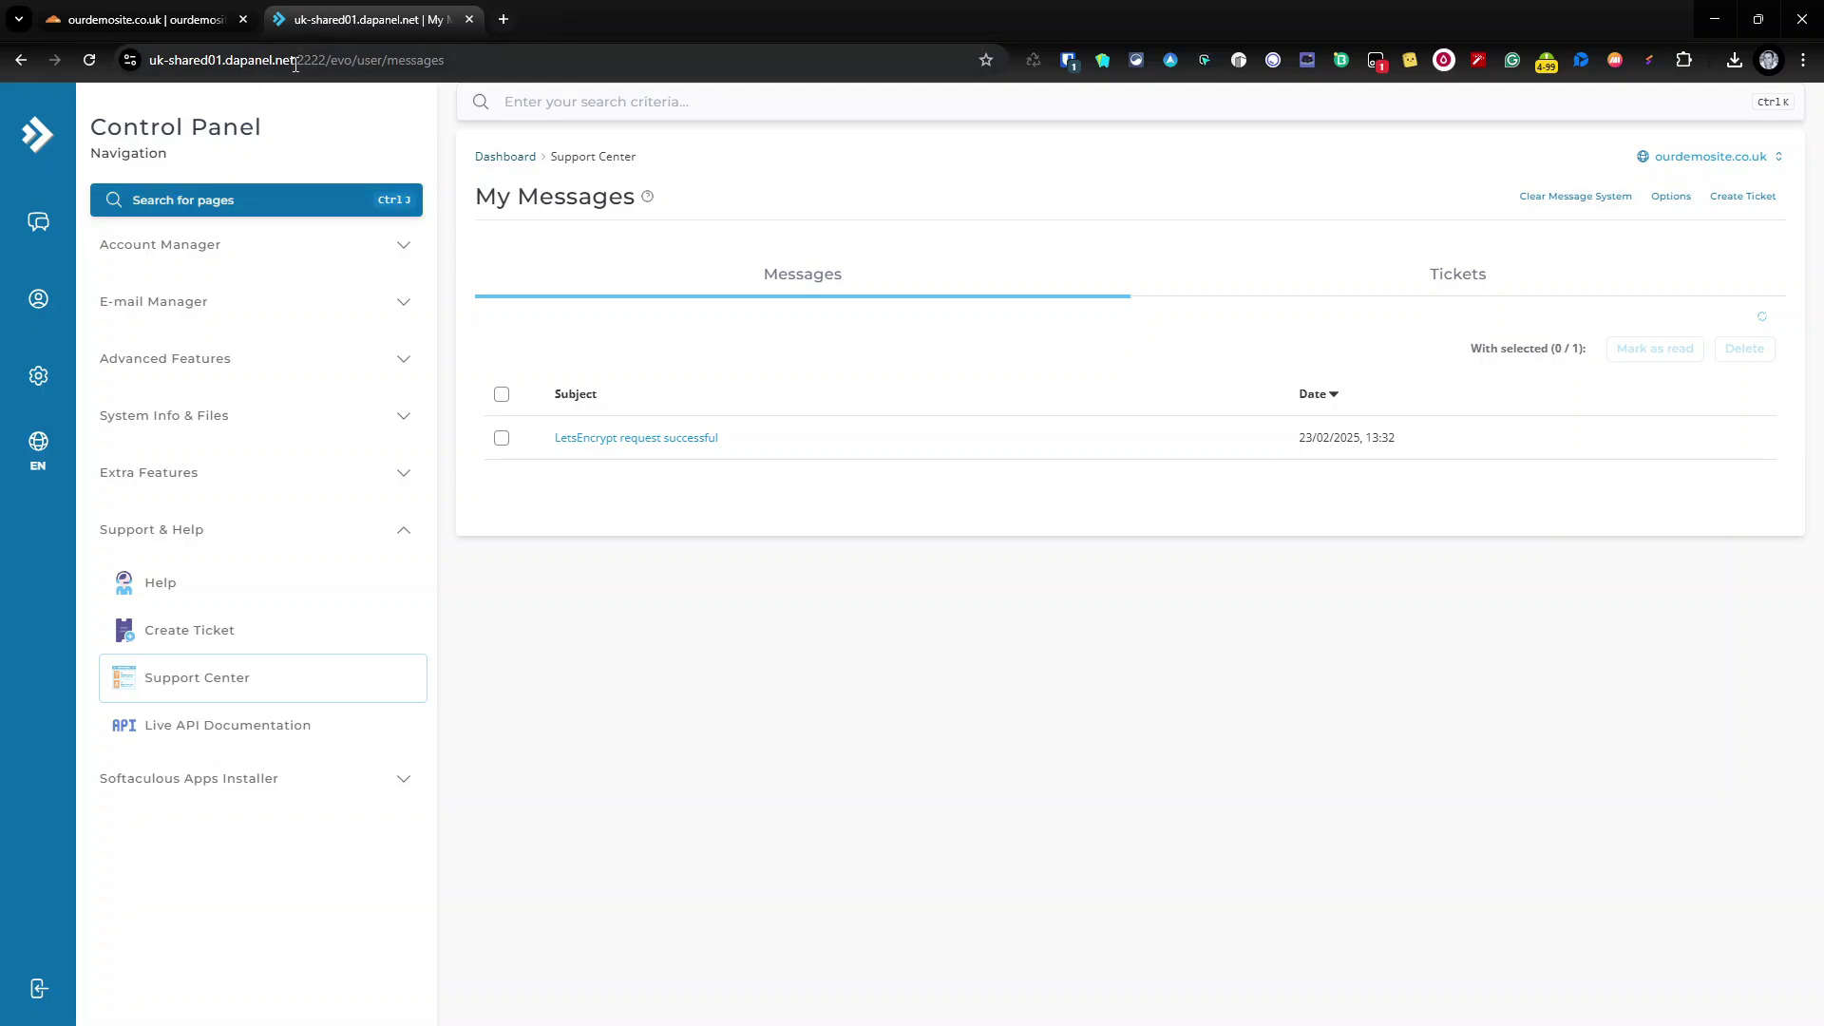
drag(296, 64, 326, 64)
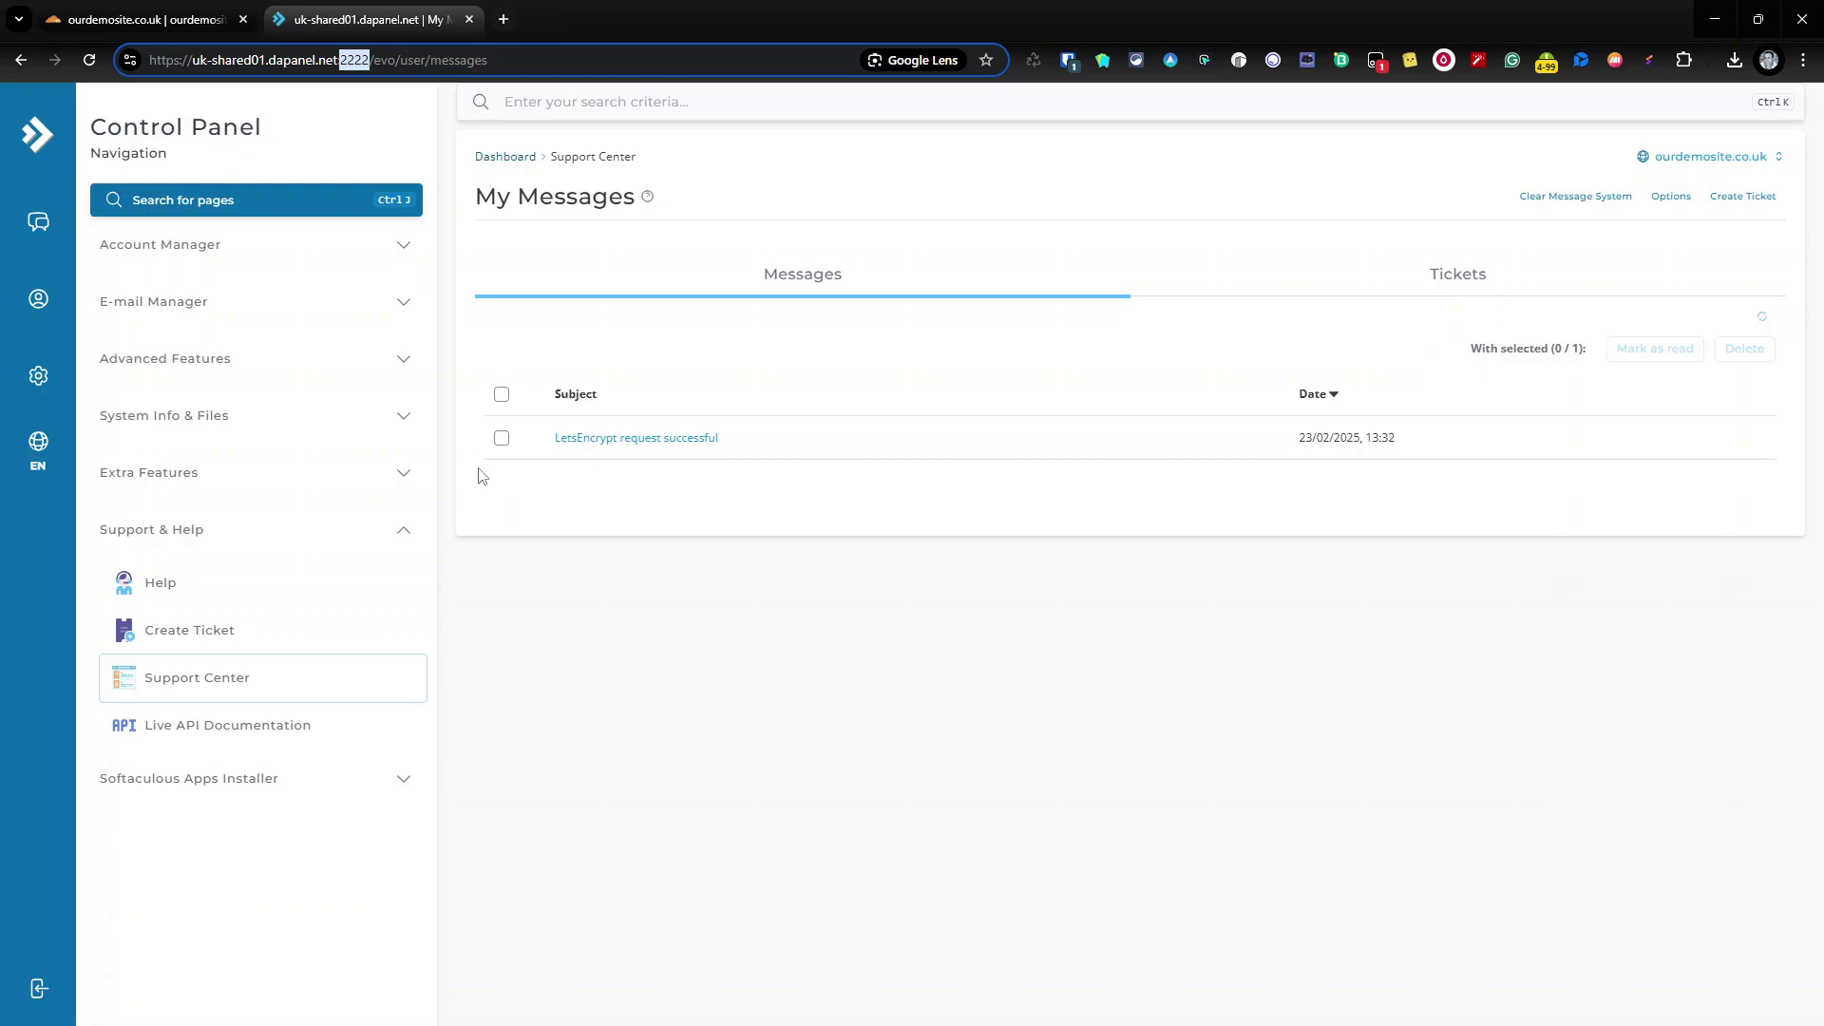
click(687, 629)
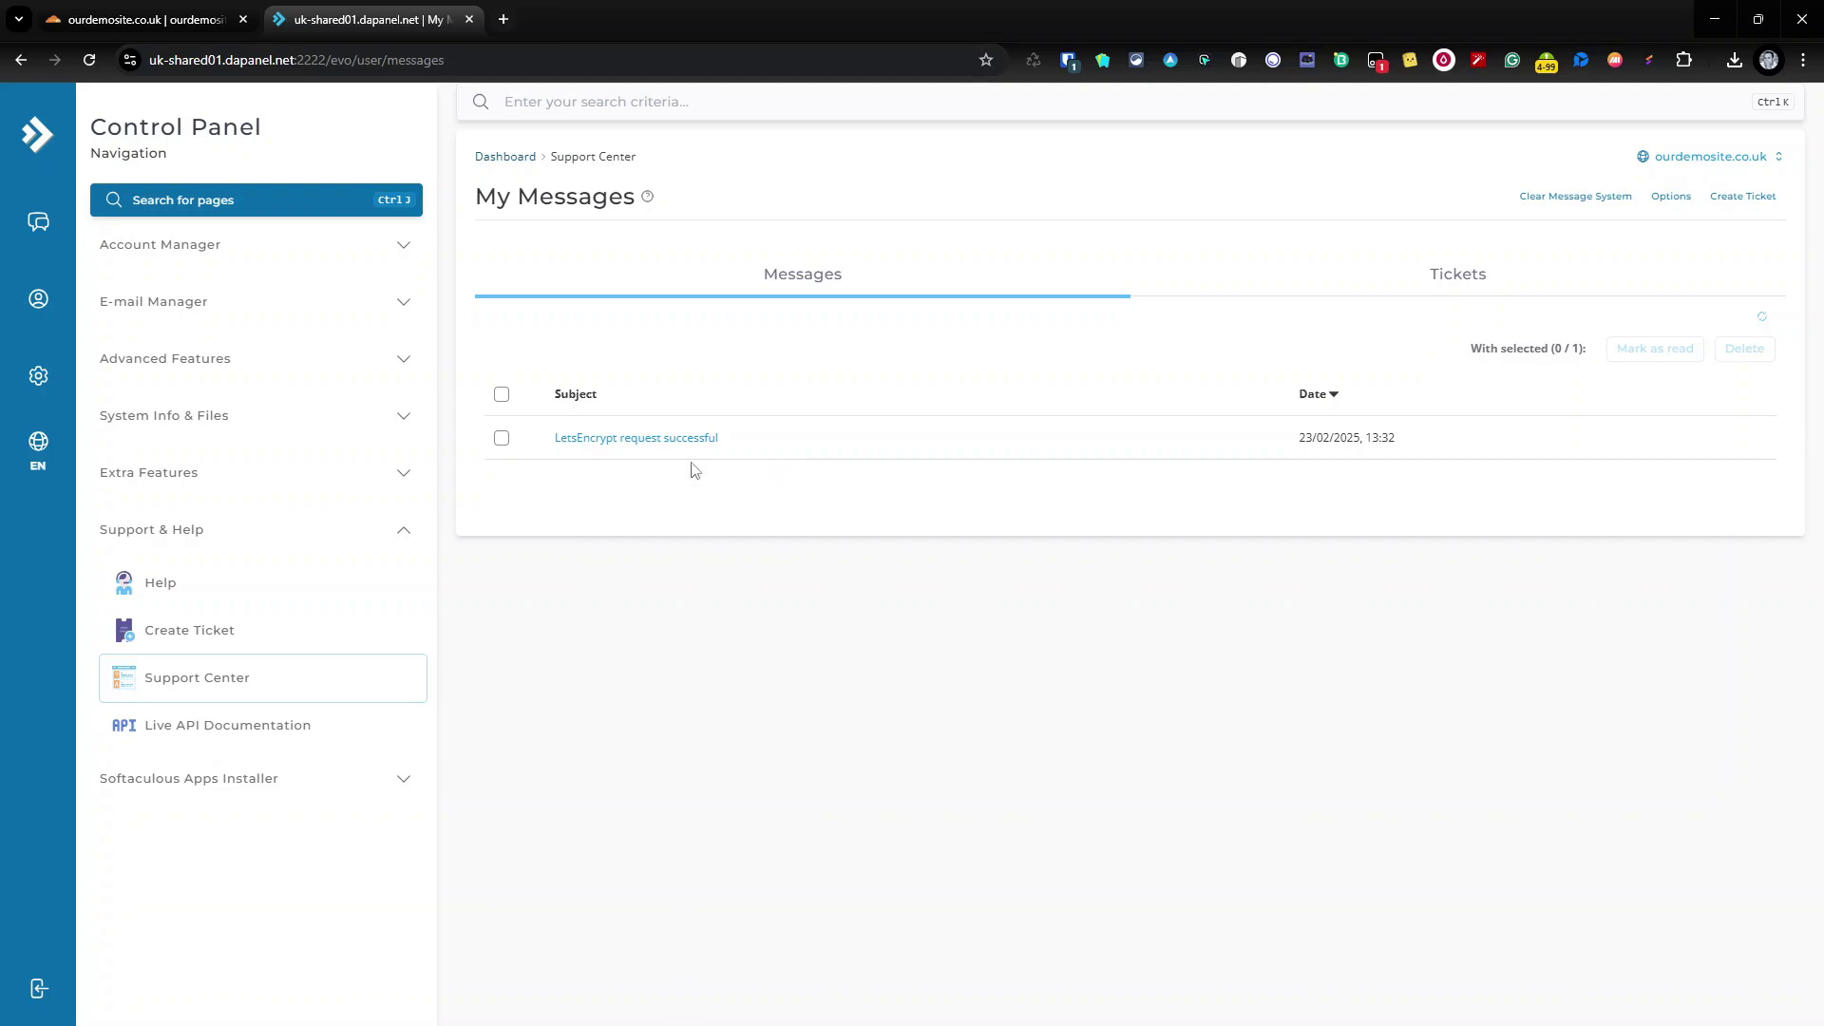
- Switch to Cloudflare, open the DNS records of ourdemosite.co.uk and start a new A record named da
click(214, 14)
click(59, 295)
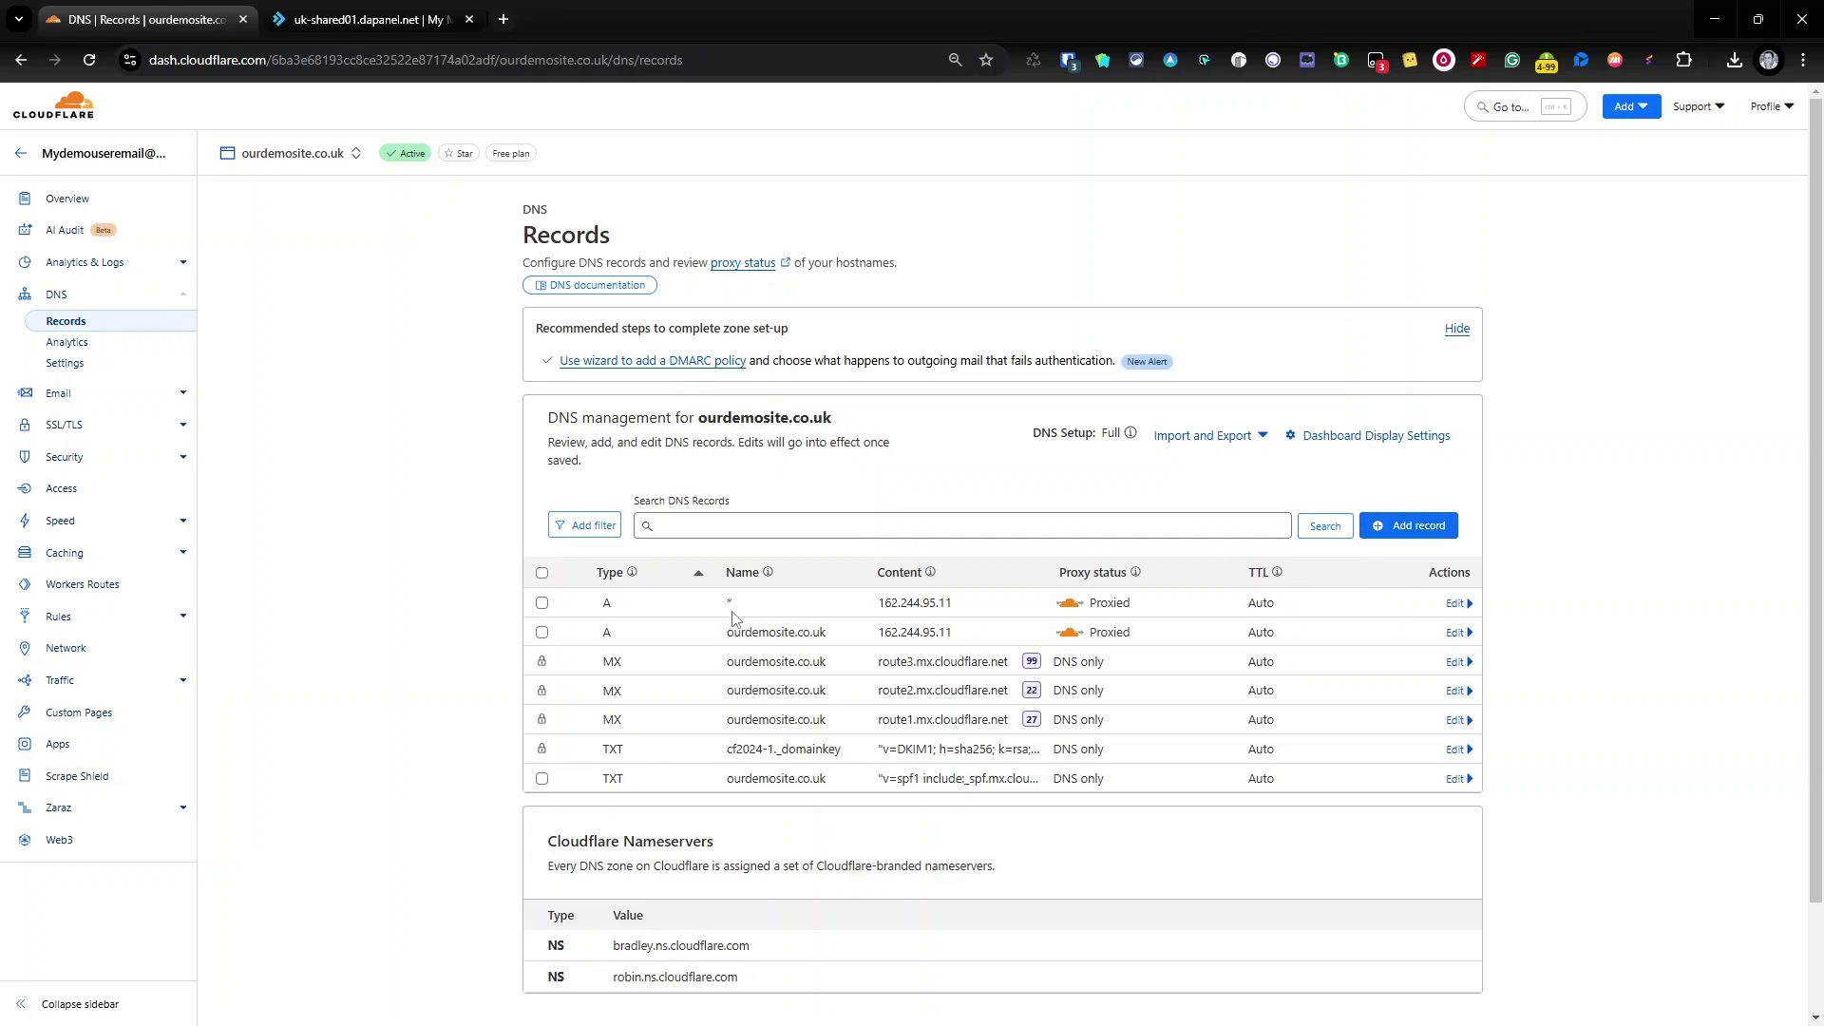
drag(739, 602, 724, 605)
click(1422, 525)
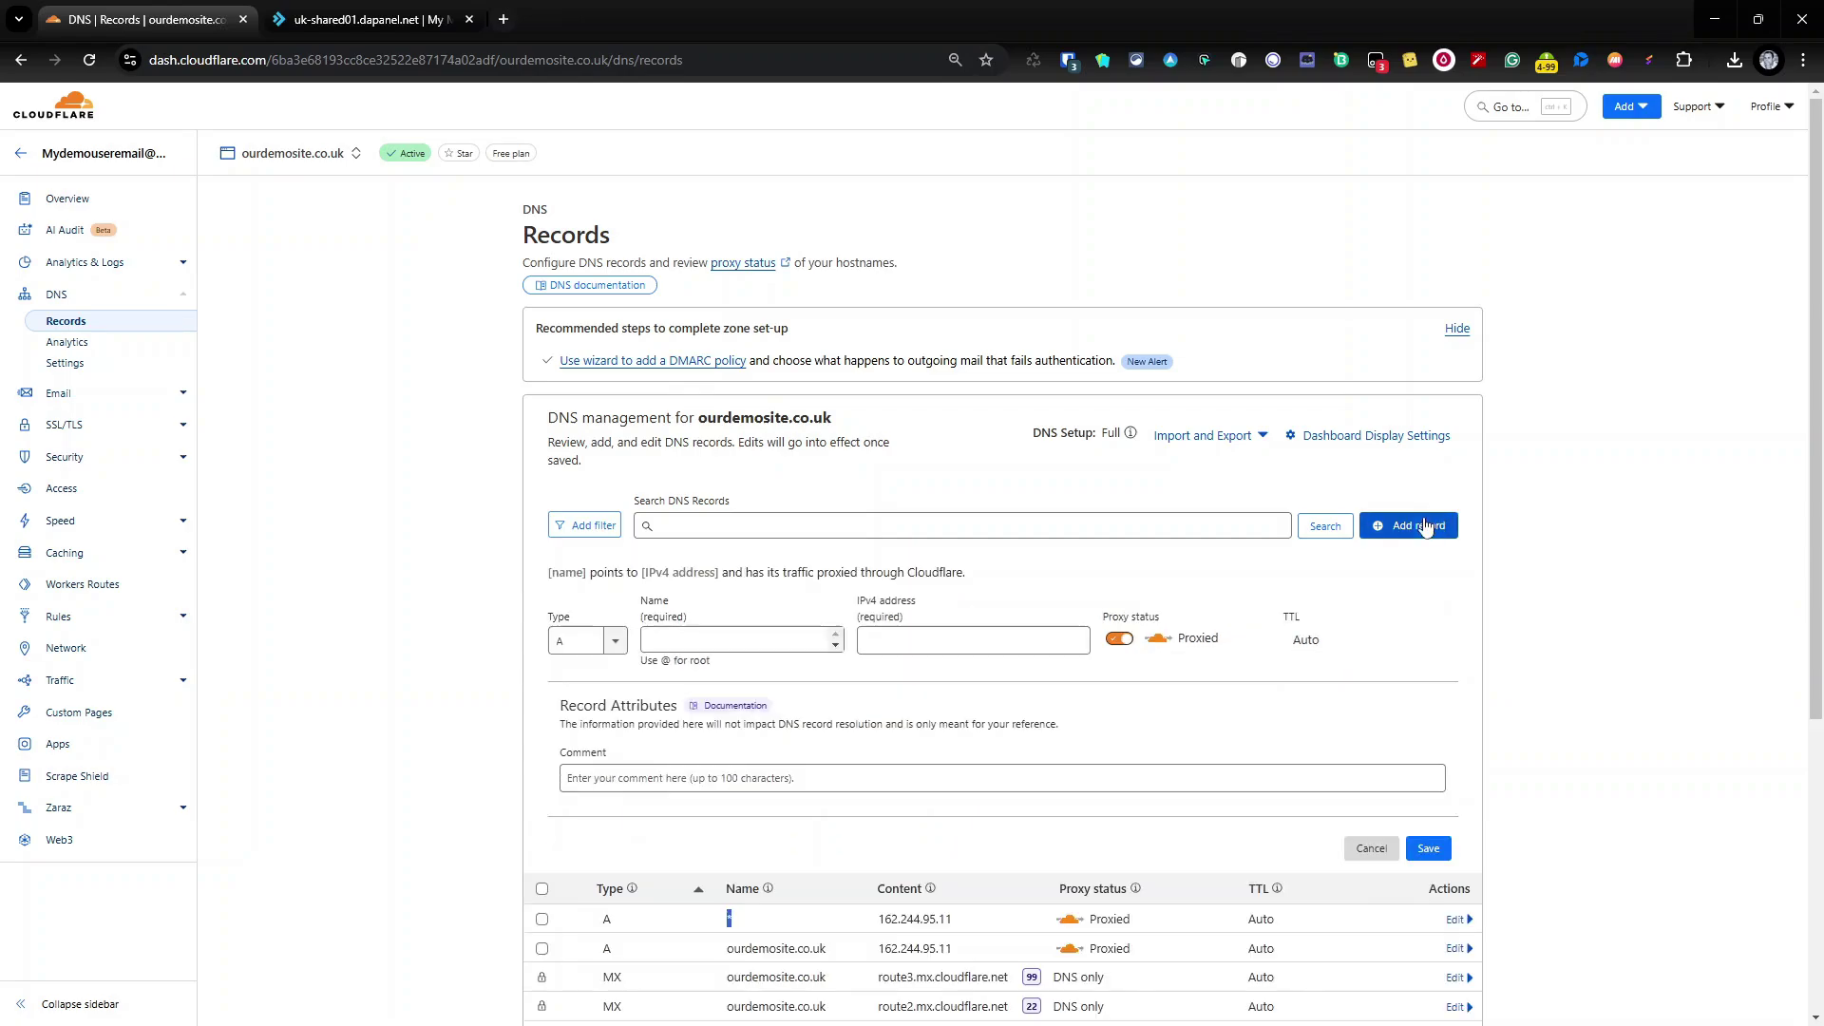
click(672, 639)
text(DA)
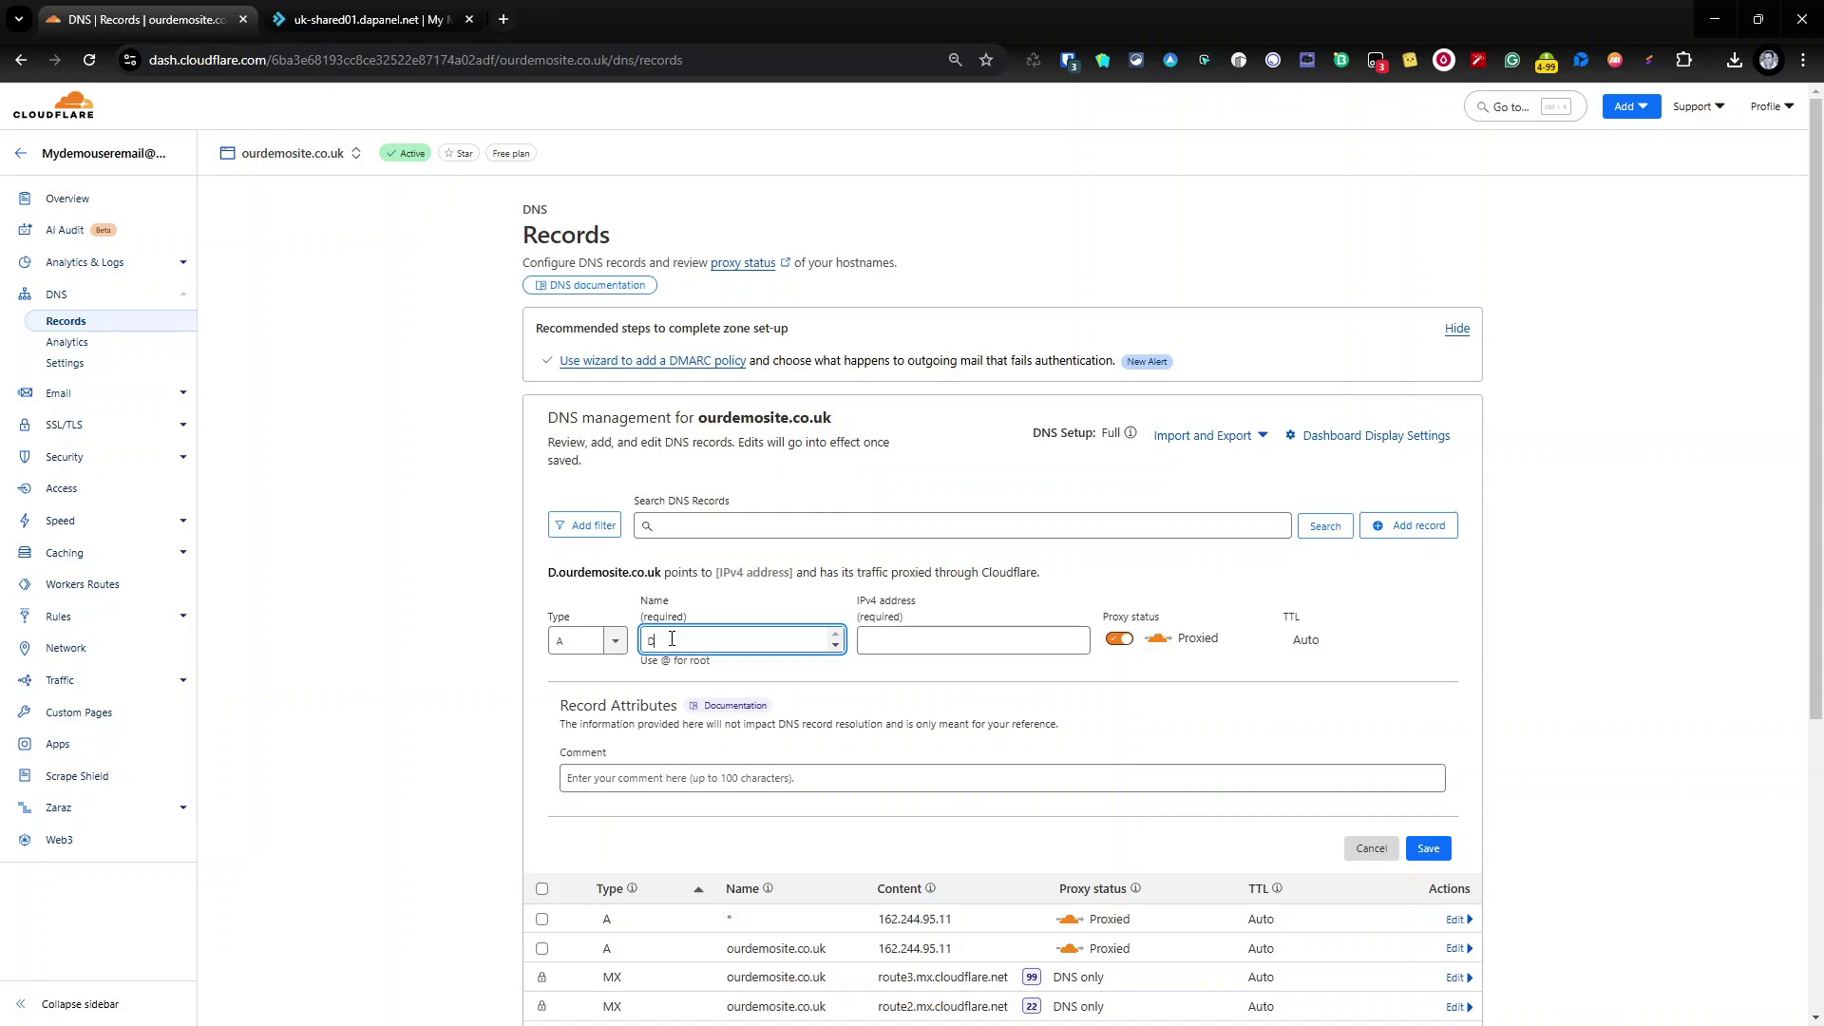
key(BackSpace)
key(BackSpace)
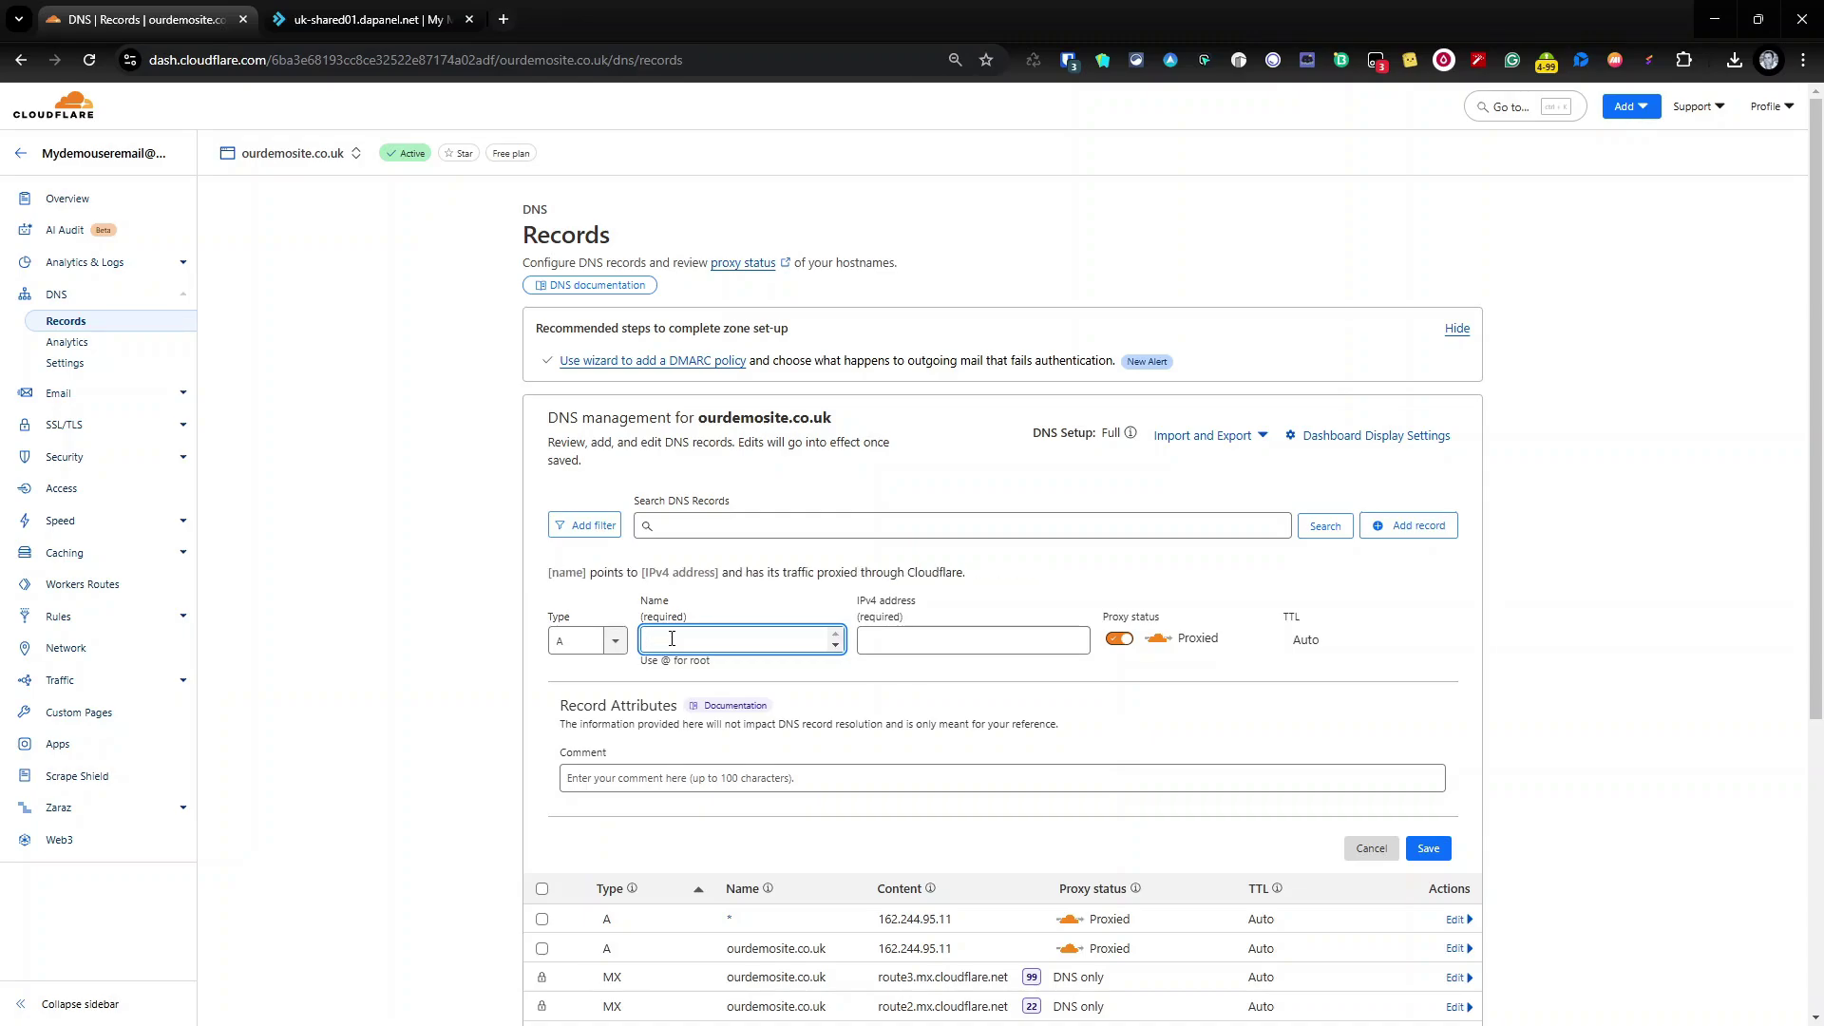
text(da)
key(Tab)
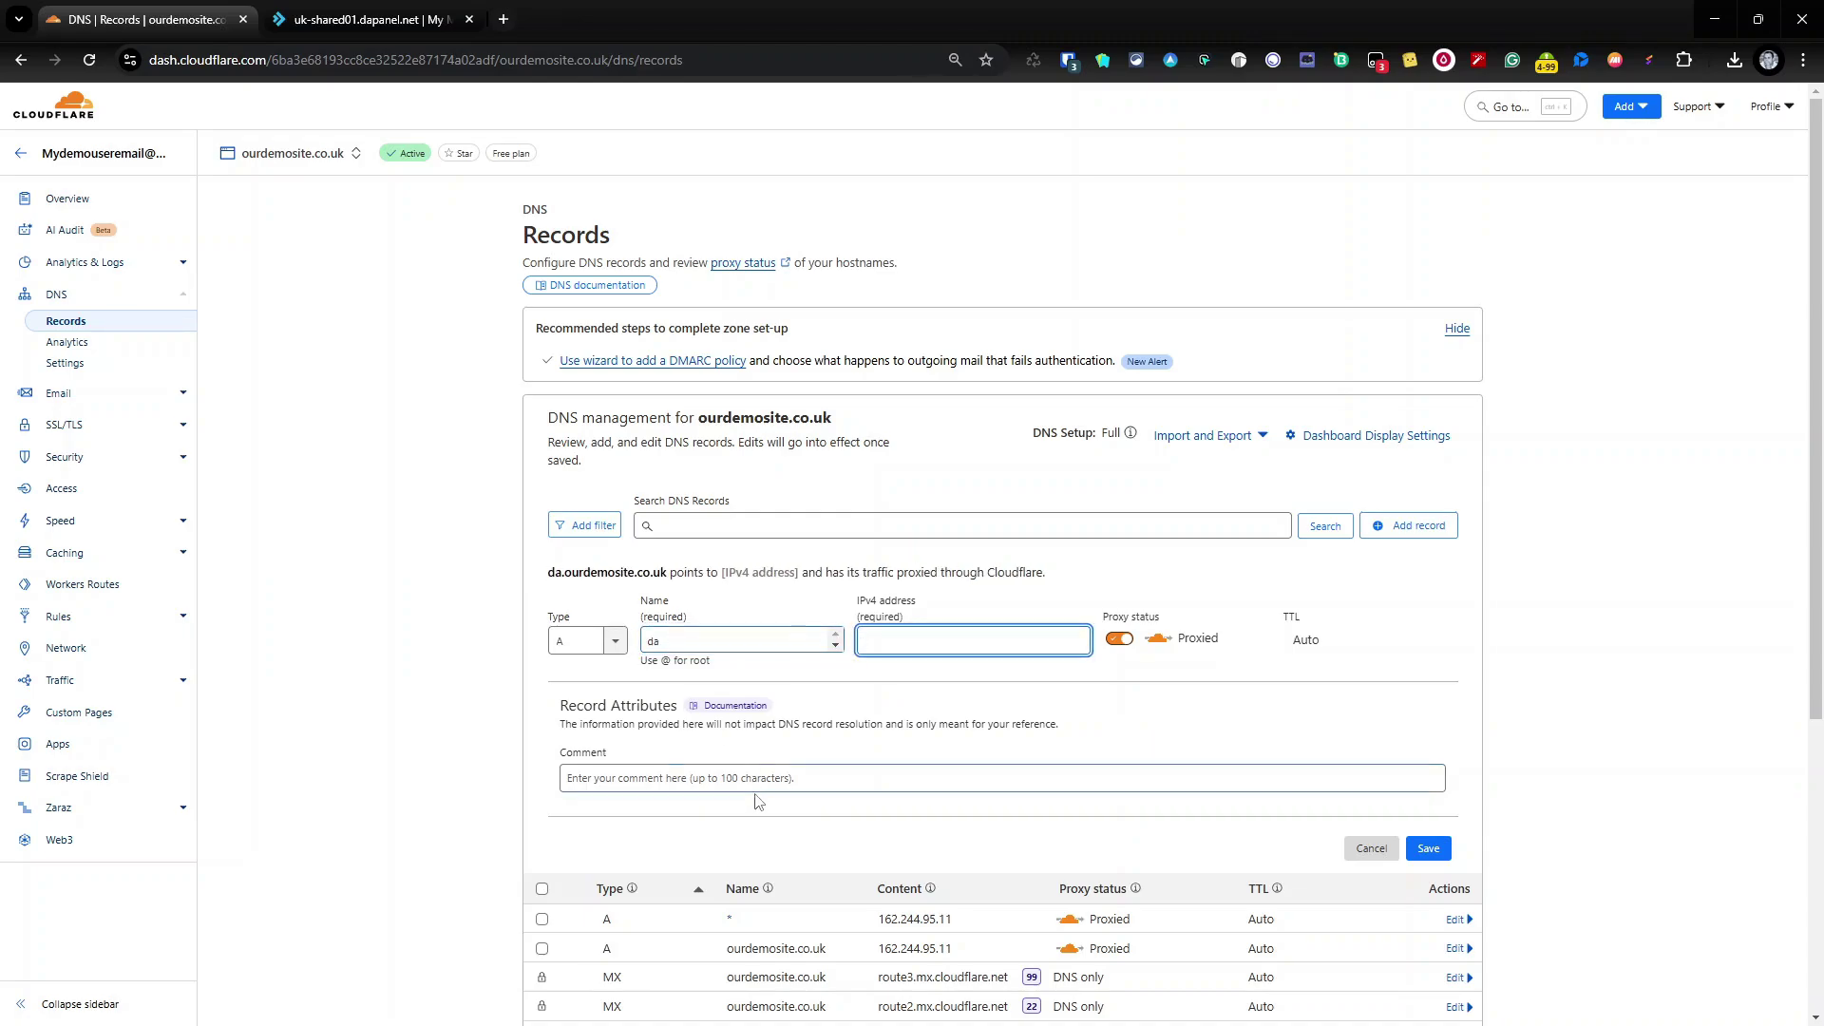
- Set the new A record's IPv4 address to 162.244.95.11, copied from the wildcard A record
drag(880, 919, 960, 920)
key(ctrl+c)
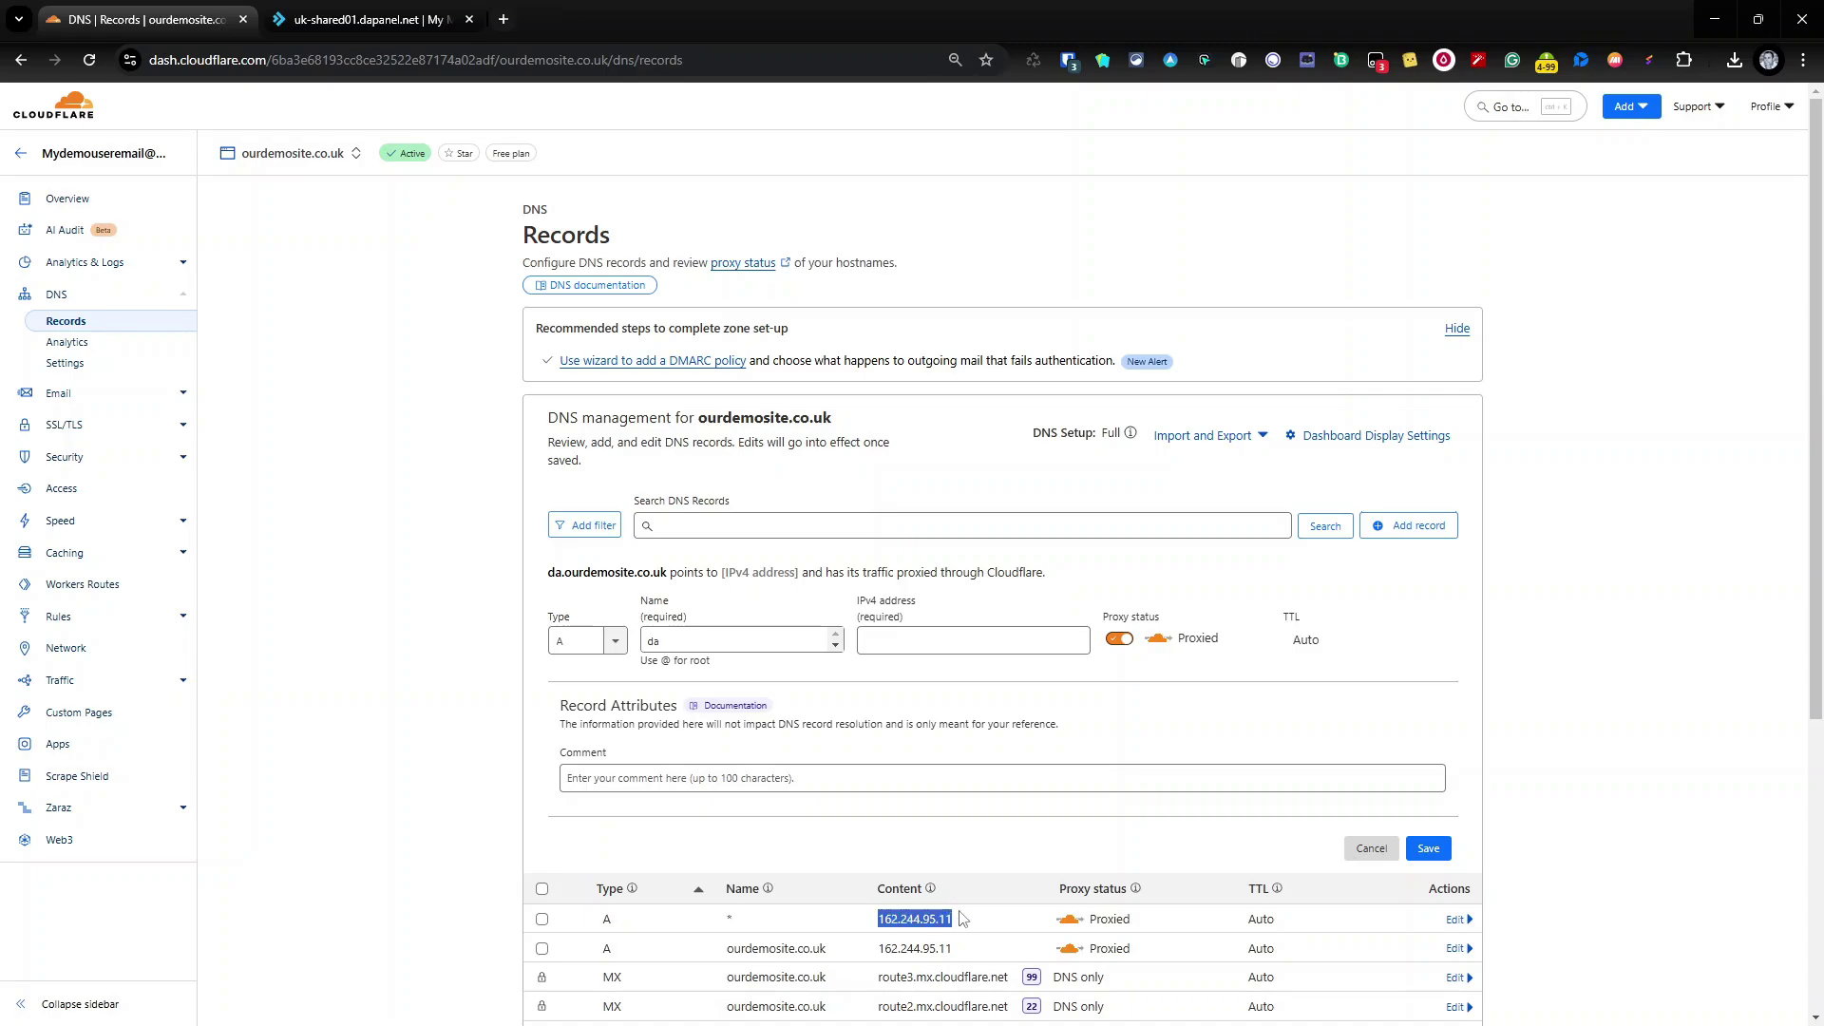
click(943, 633)
key(ctrl+v)
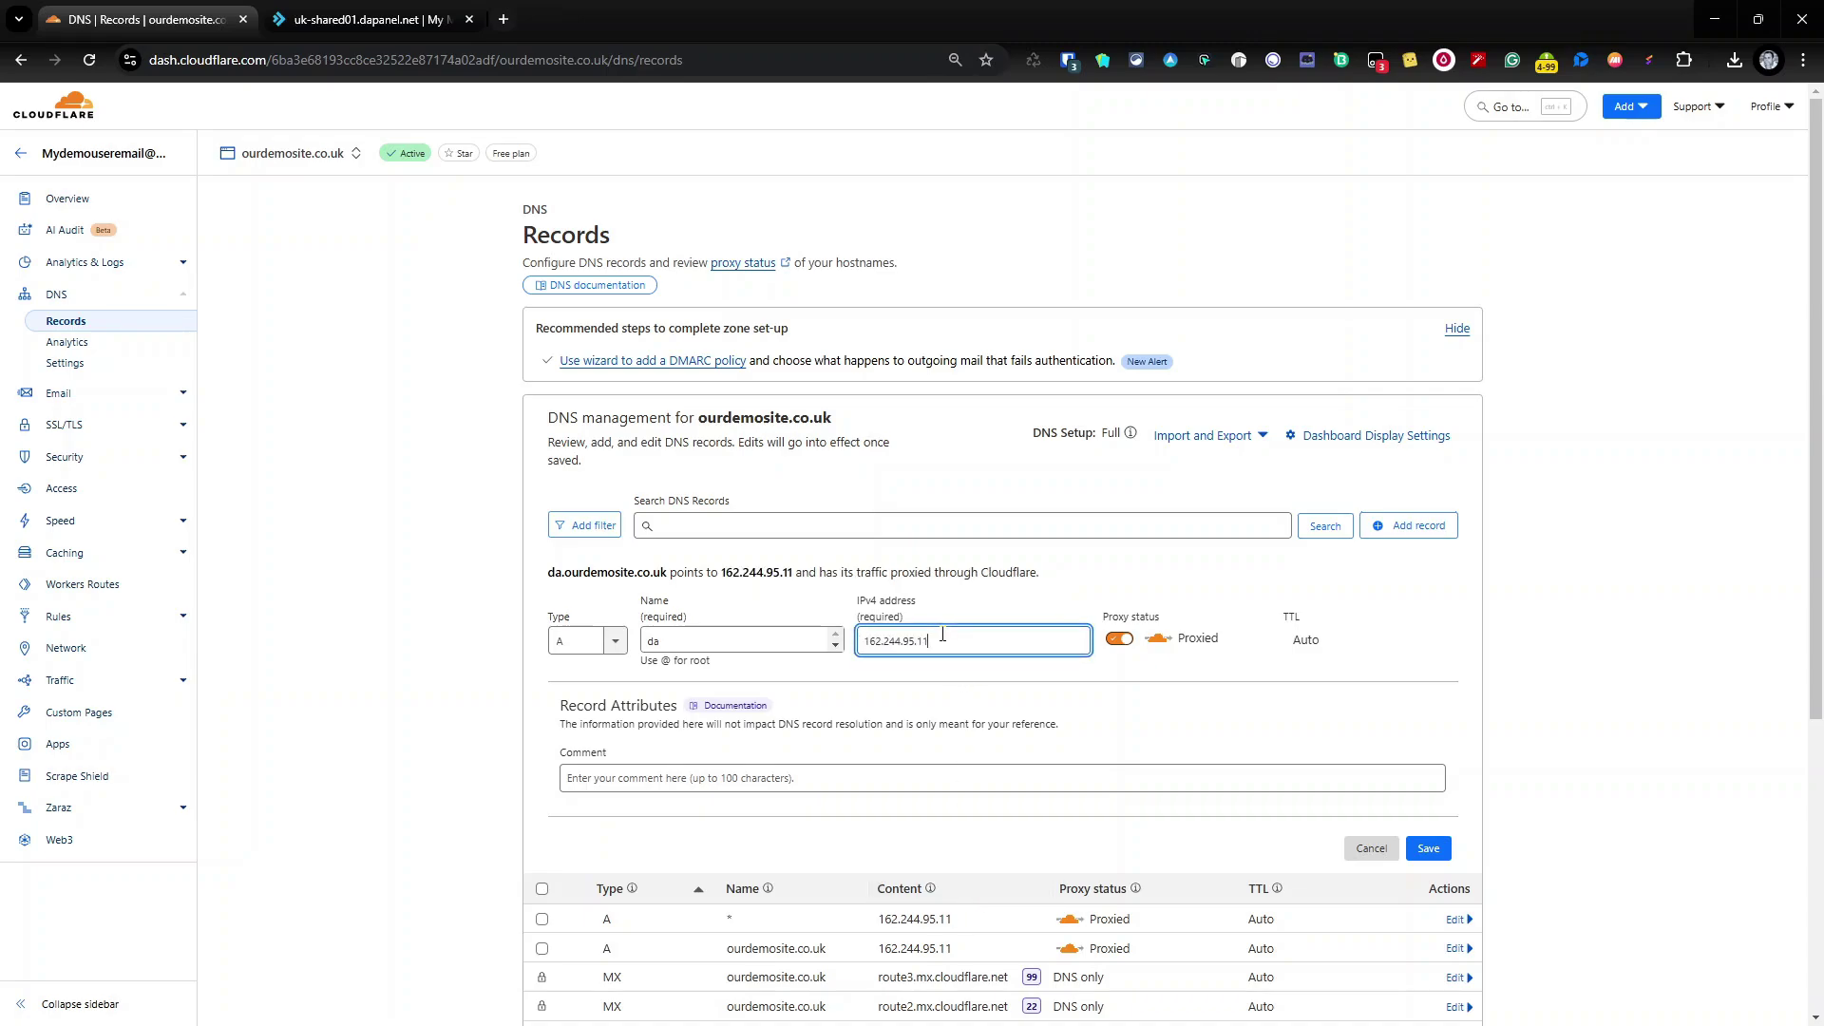
- Turn off proxying for the new da record so it is DNS only, set its TTL to 2 min and save it
click(1121, 643)
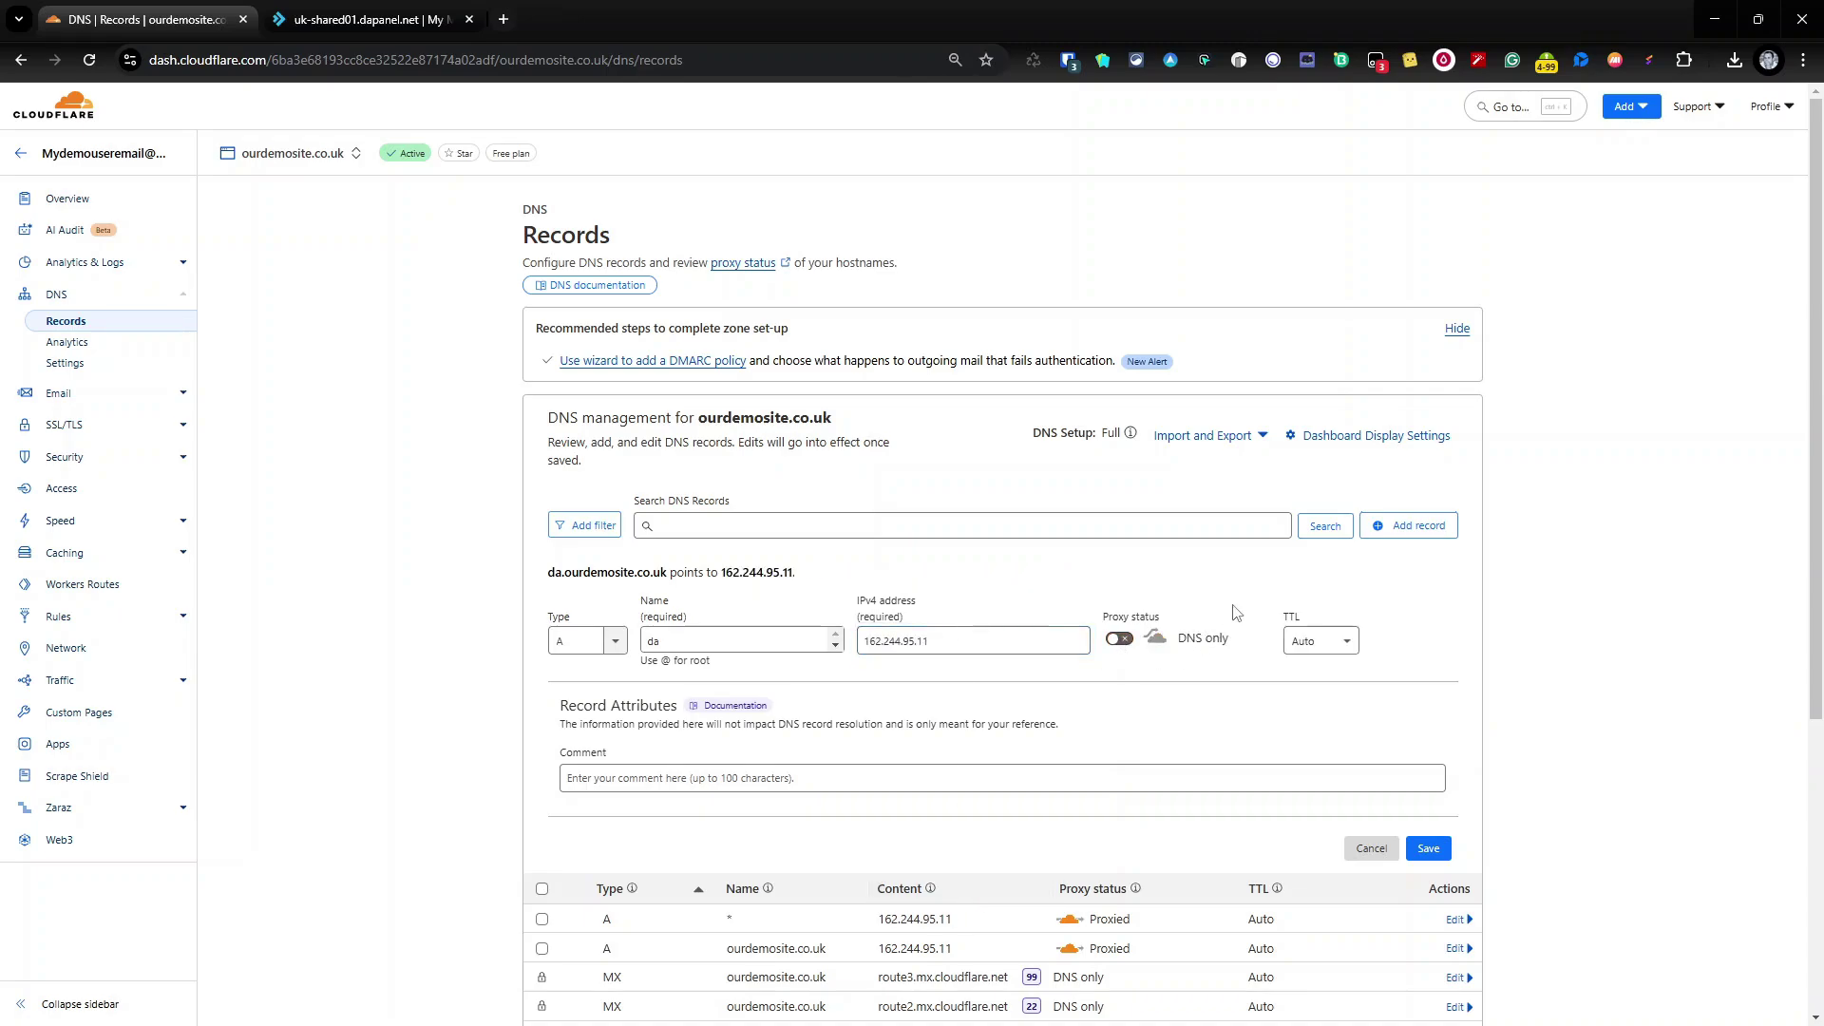
click(1332, 639)
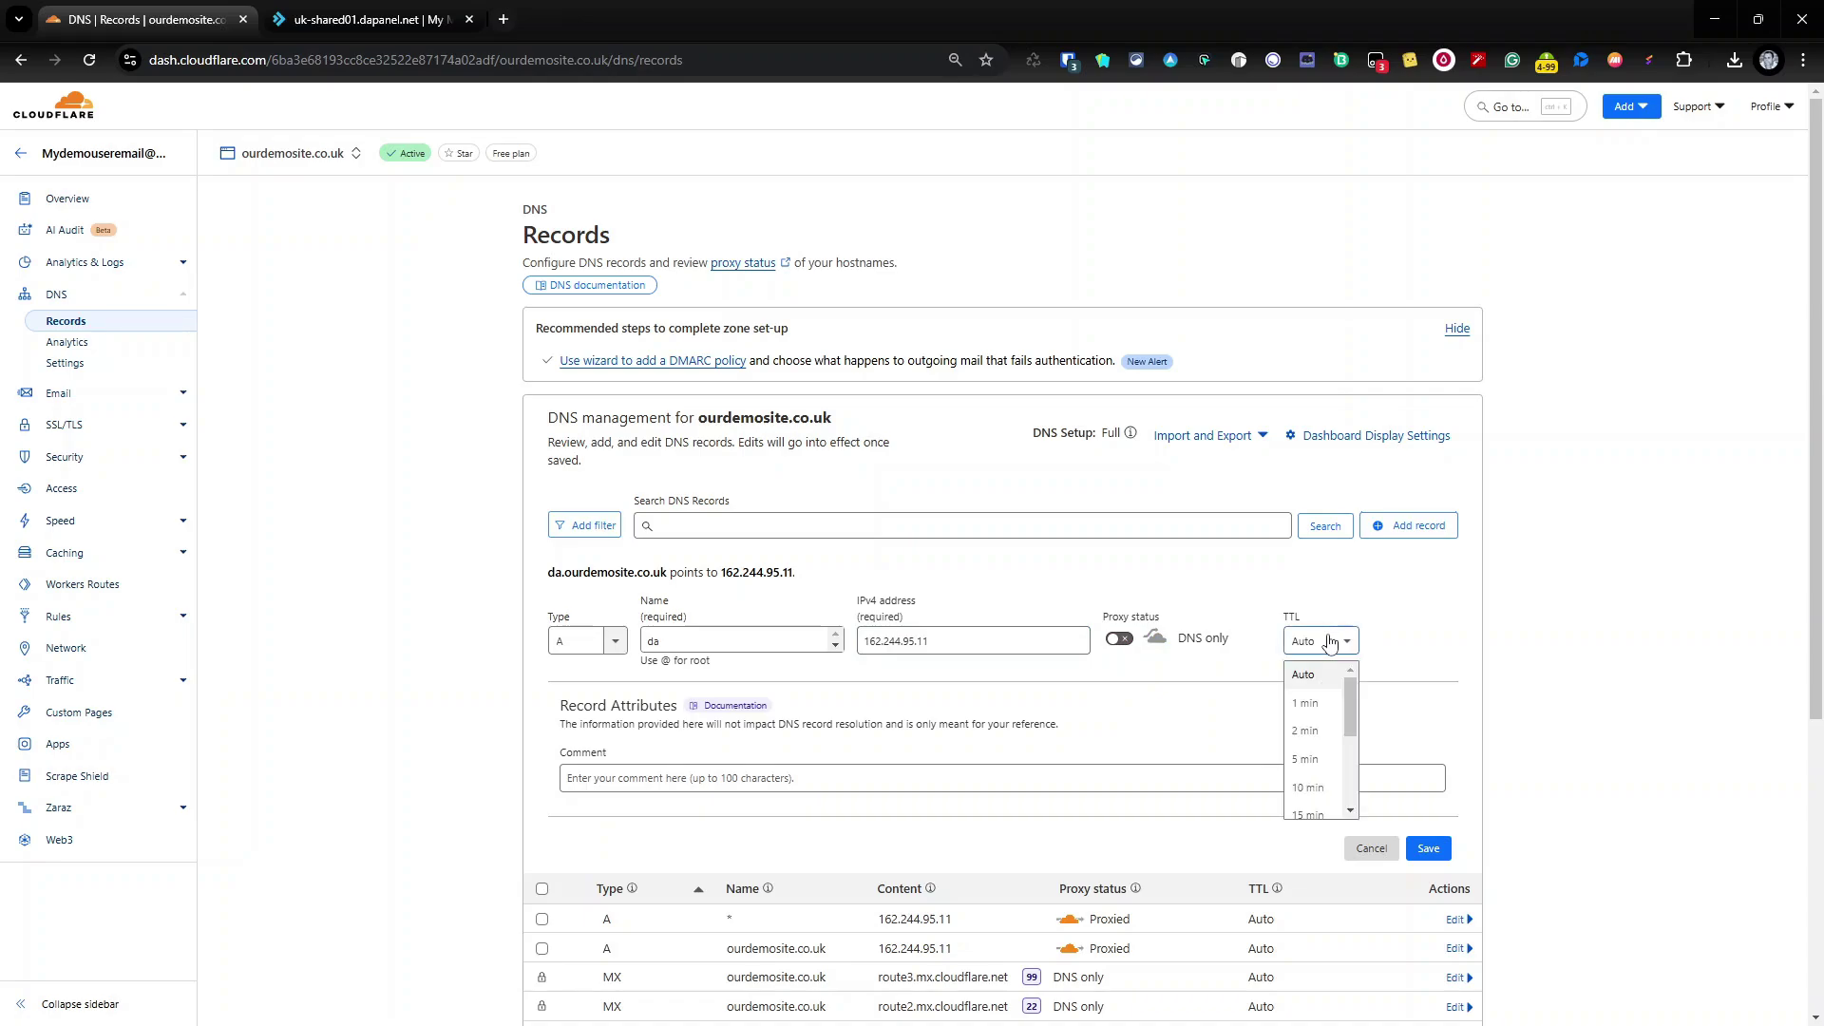
key(Escape)
key(Down)
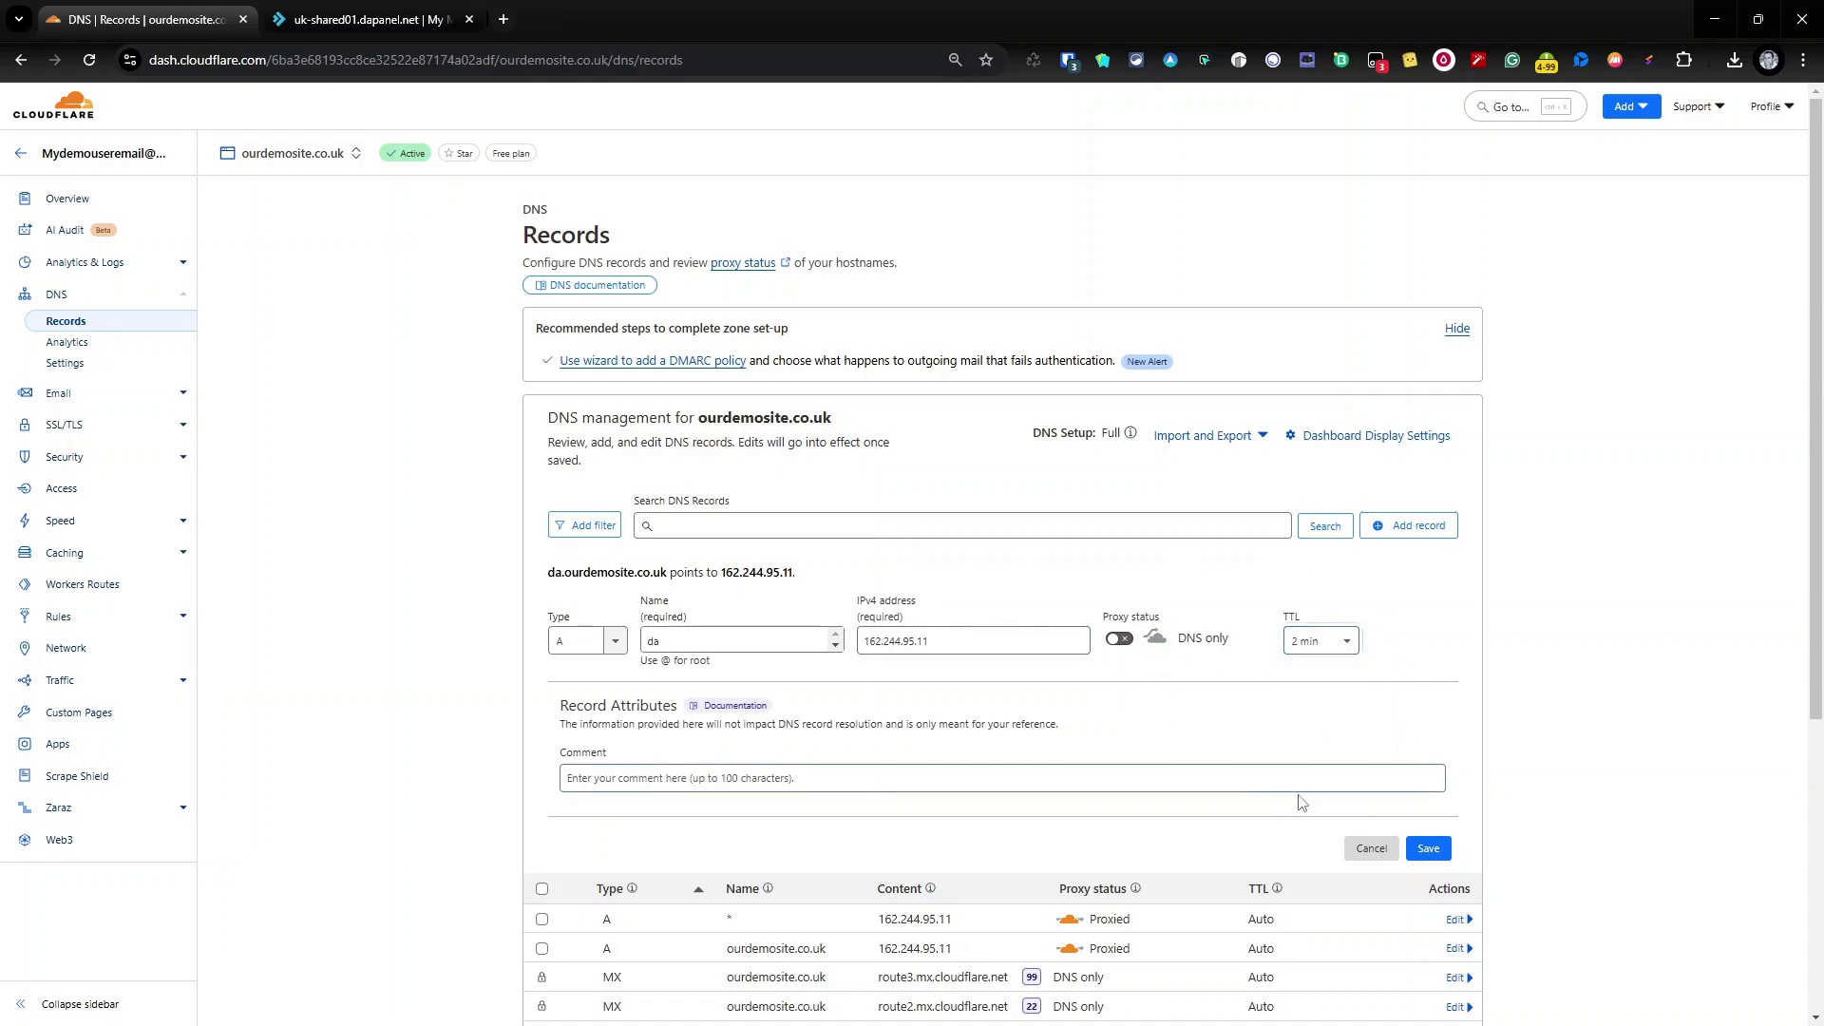
click(1440, 859)
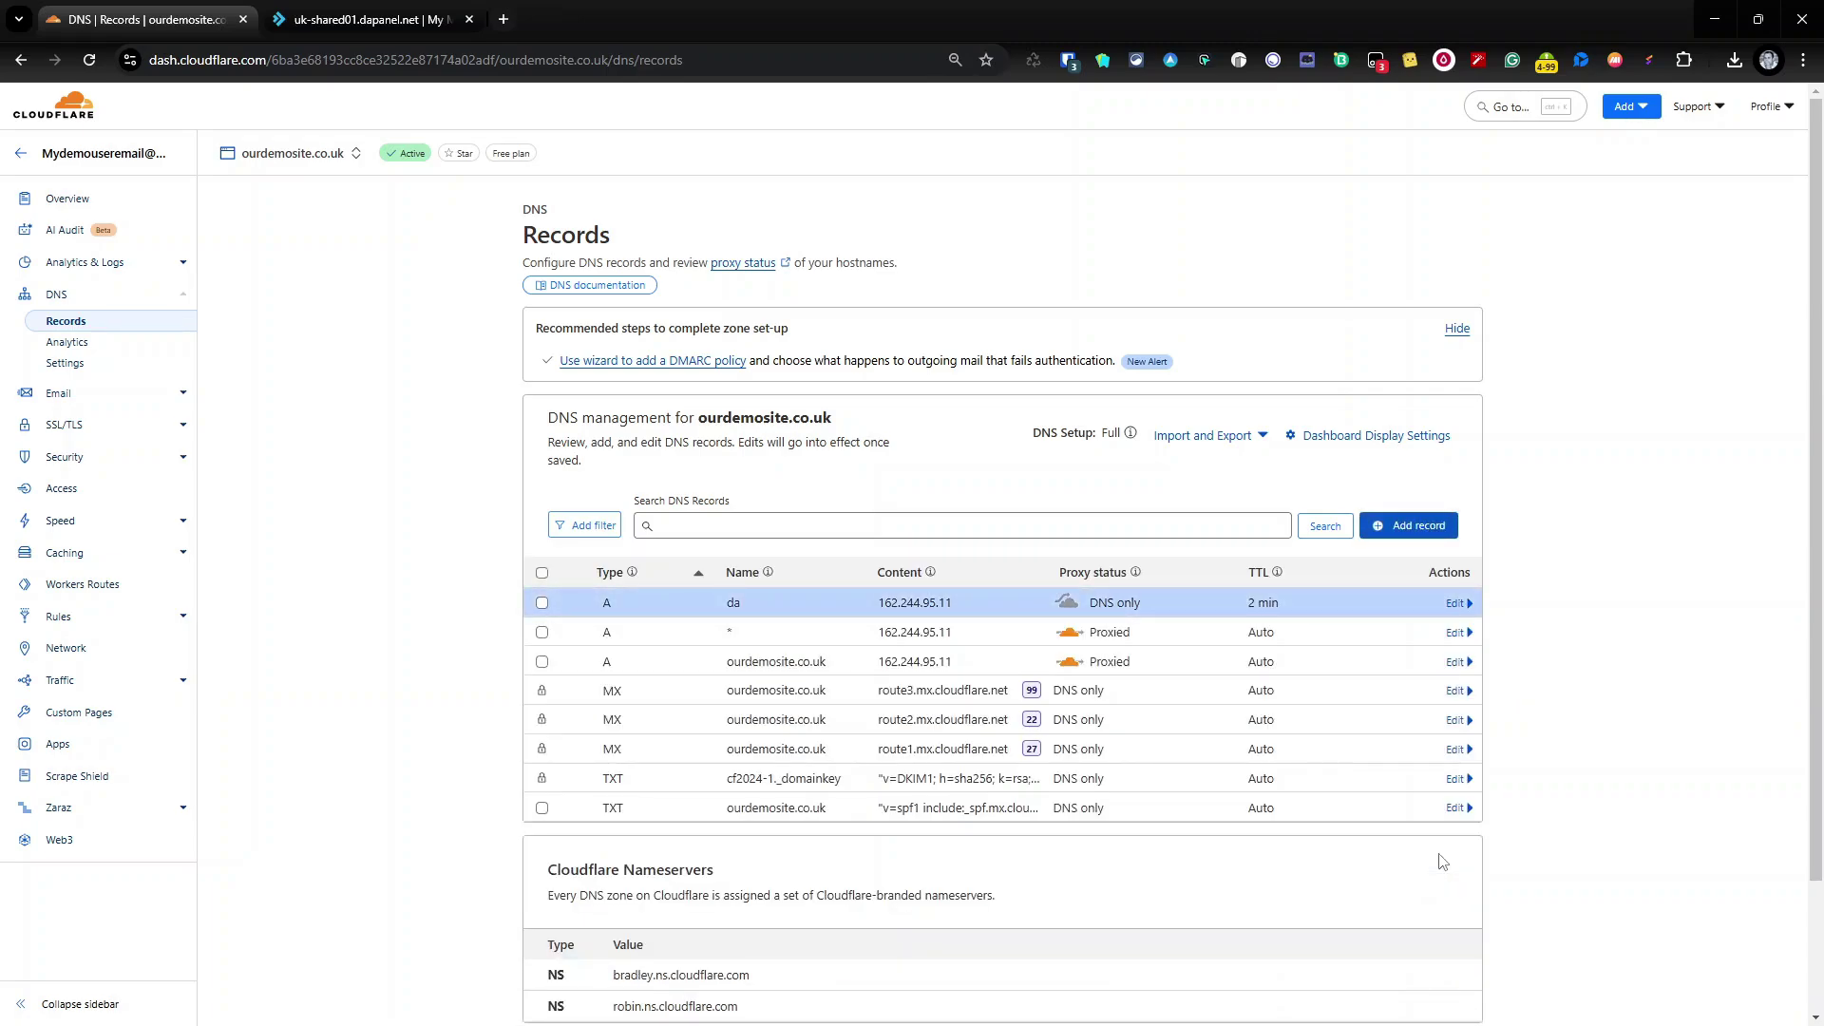
double_click(734, 602)
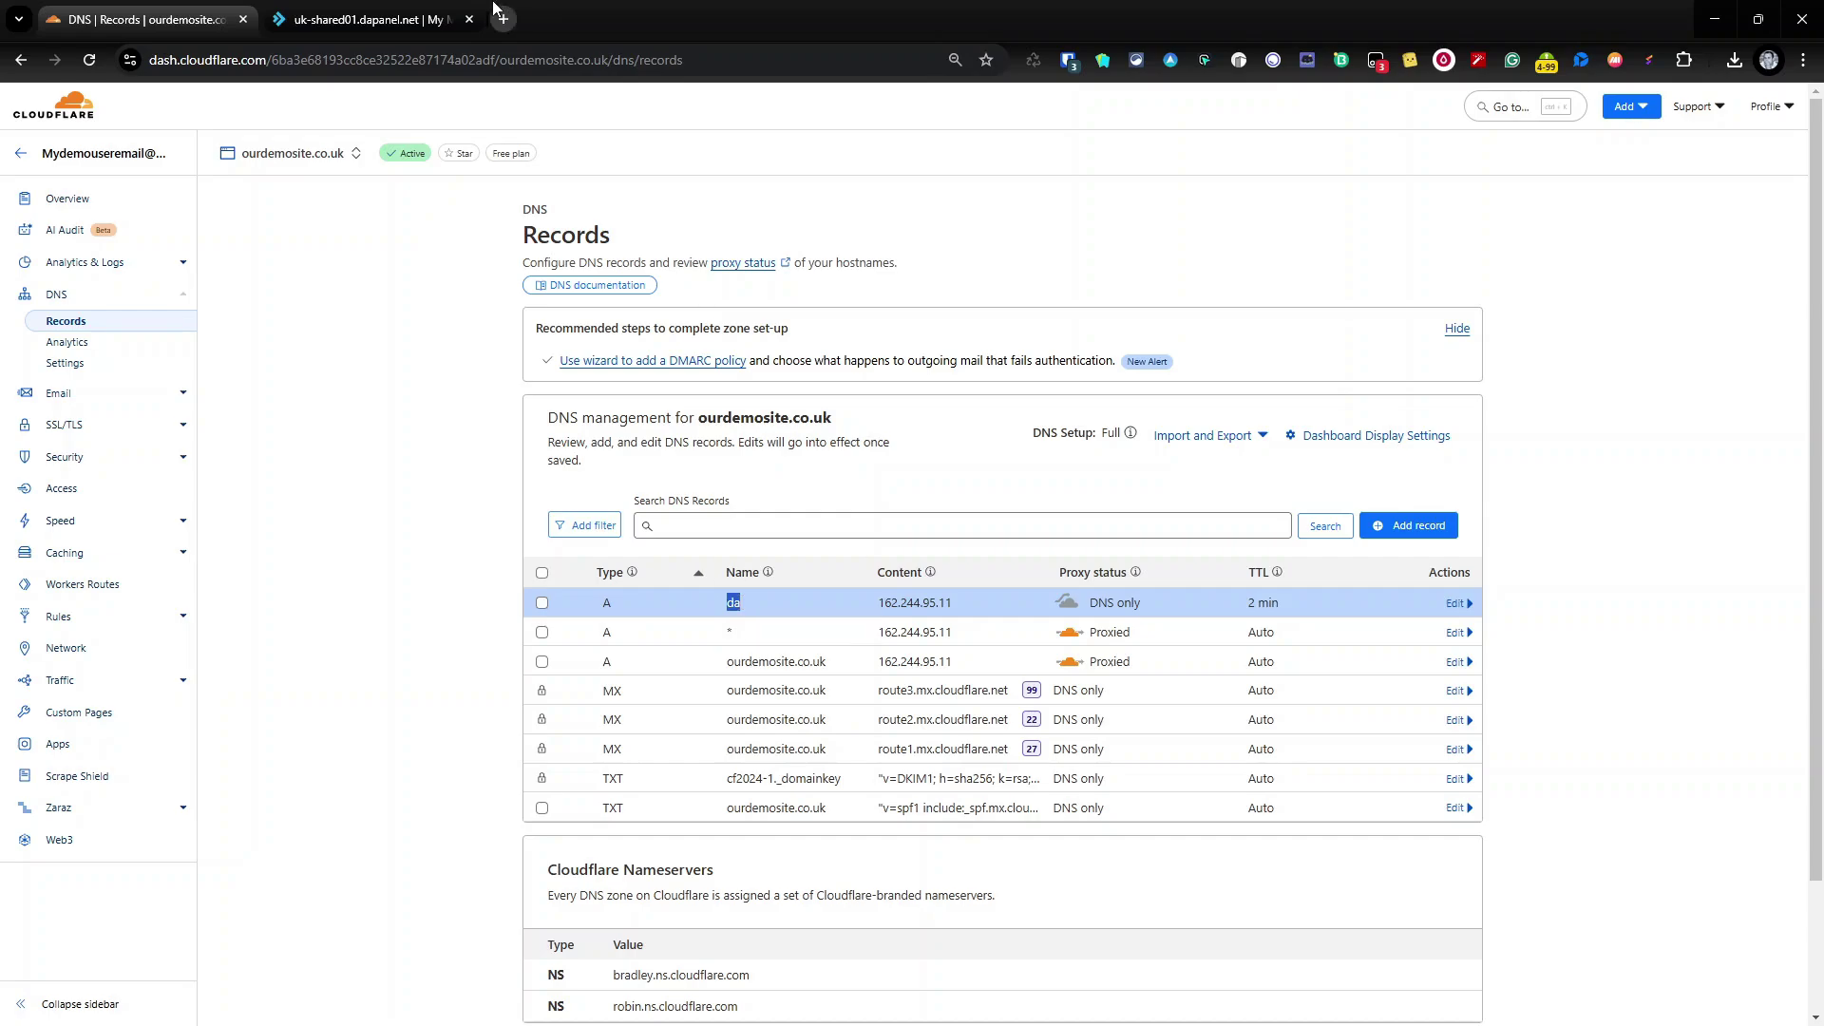
- Switch to DirectAdmin, open the automatic ACME certificate form for ourdemosite.co.uk and enable the Wildcard option
click(406, 19)
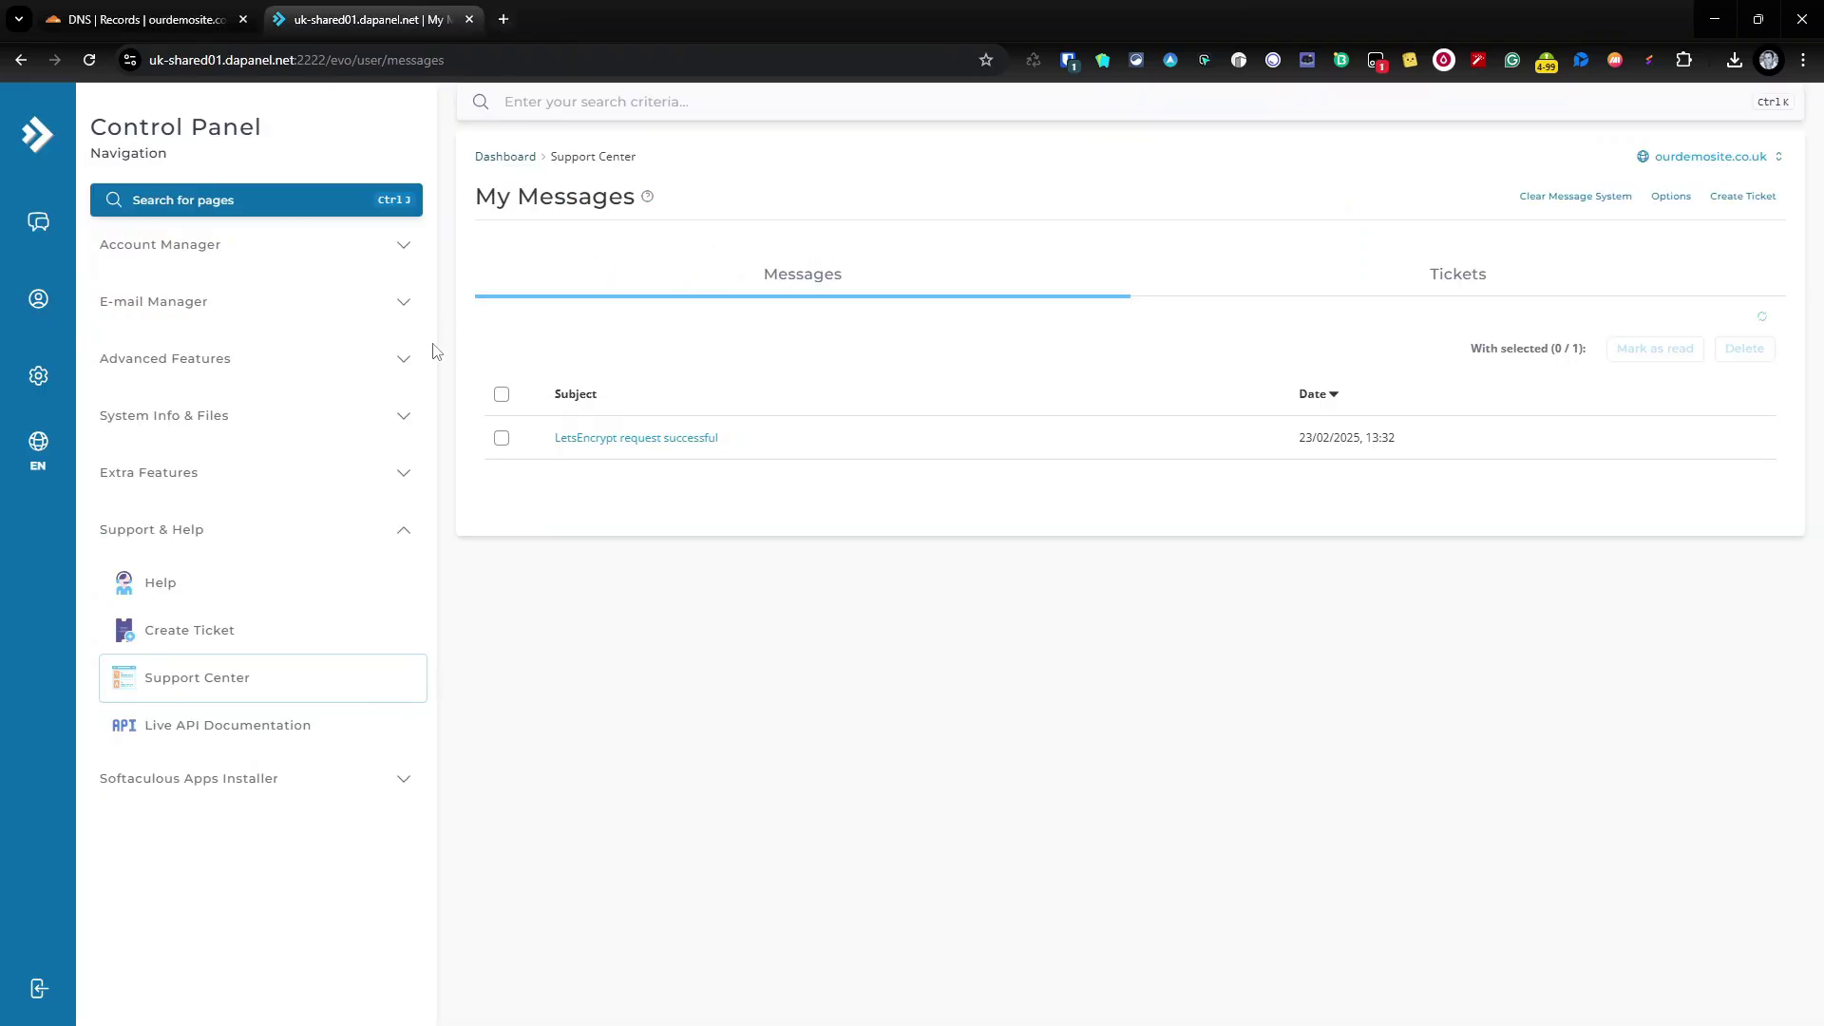
click(211, 253)
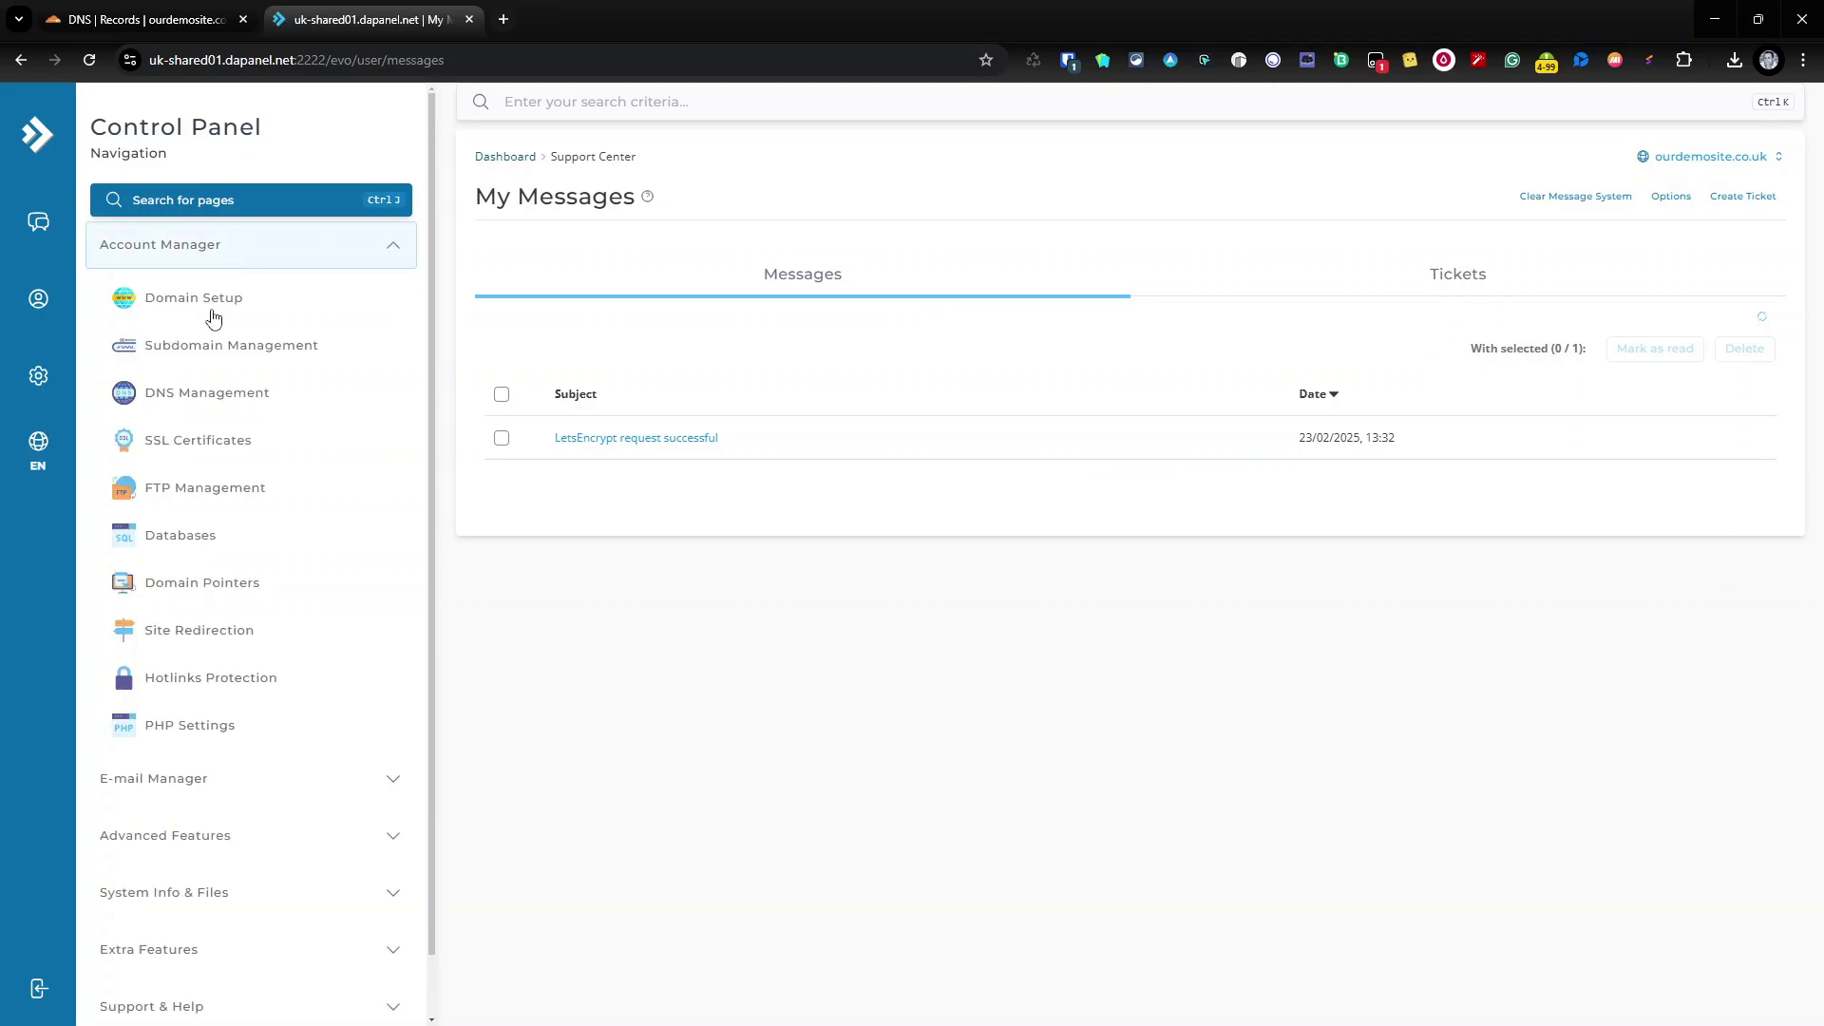
click(240, 440)
click(624, 345)
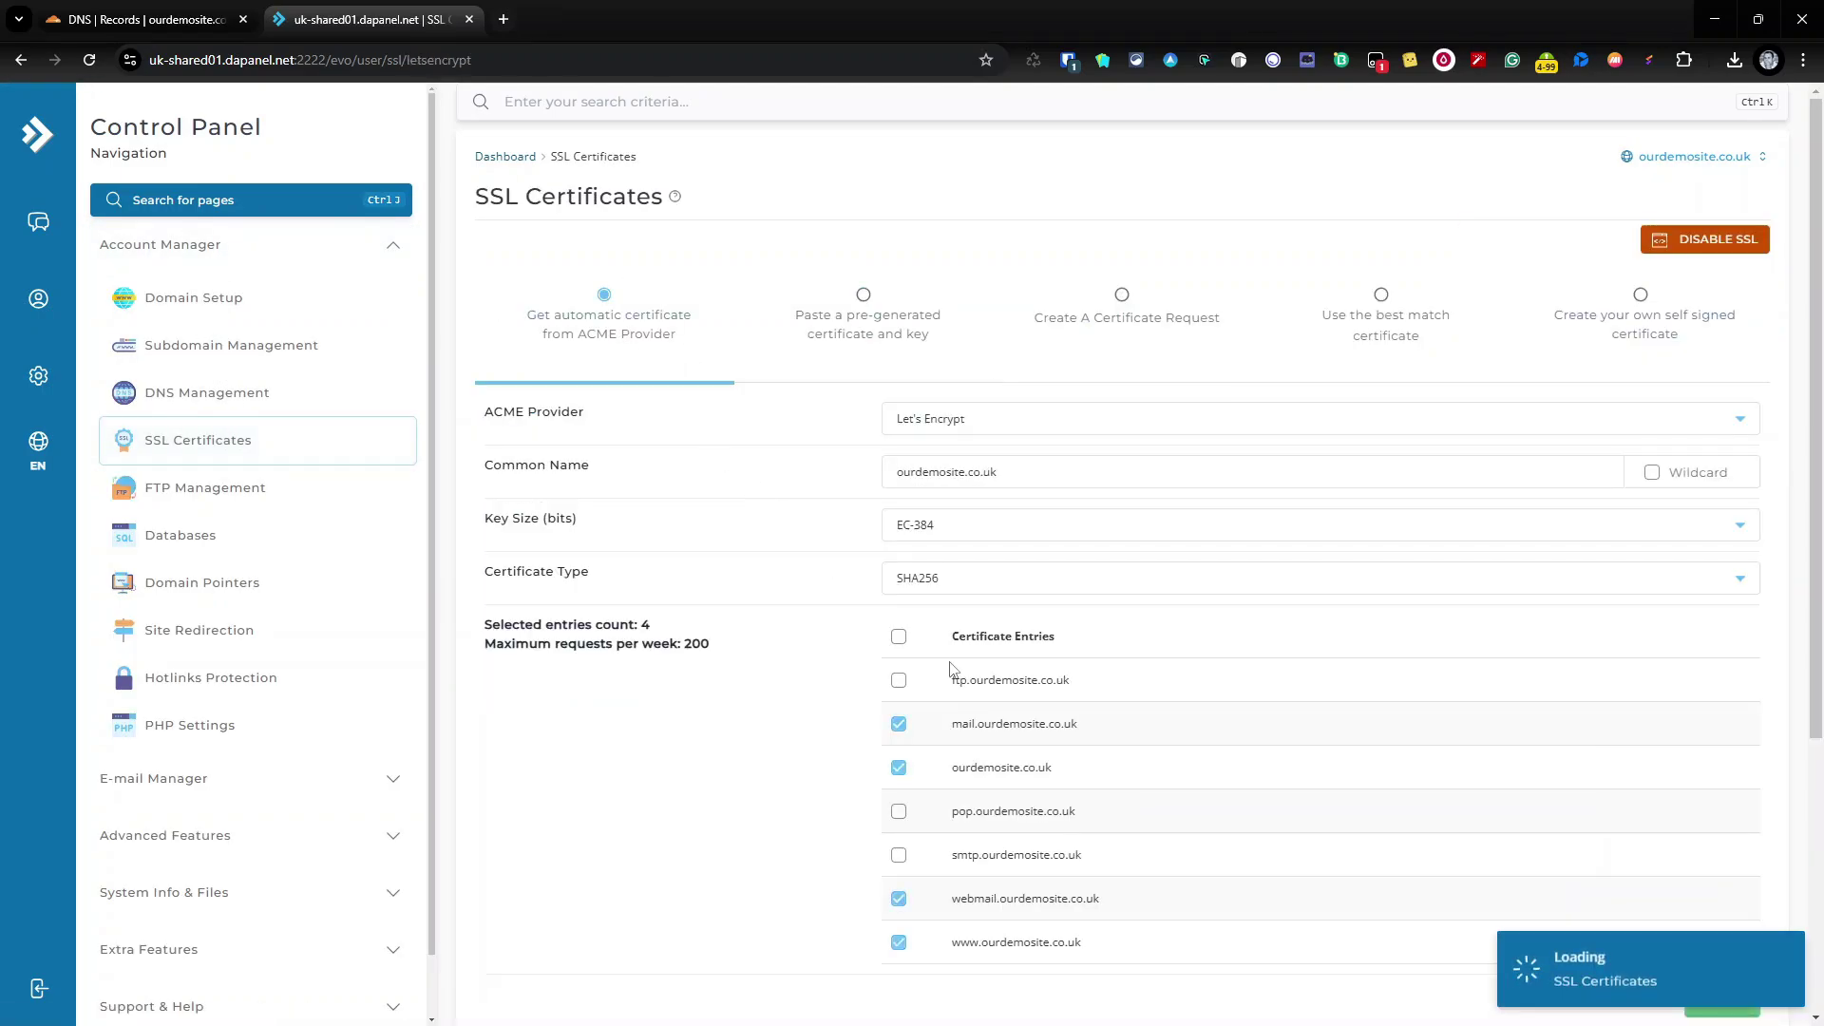
click(1706, 475)
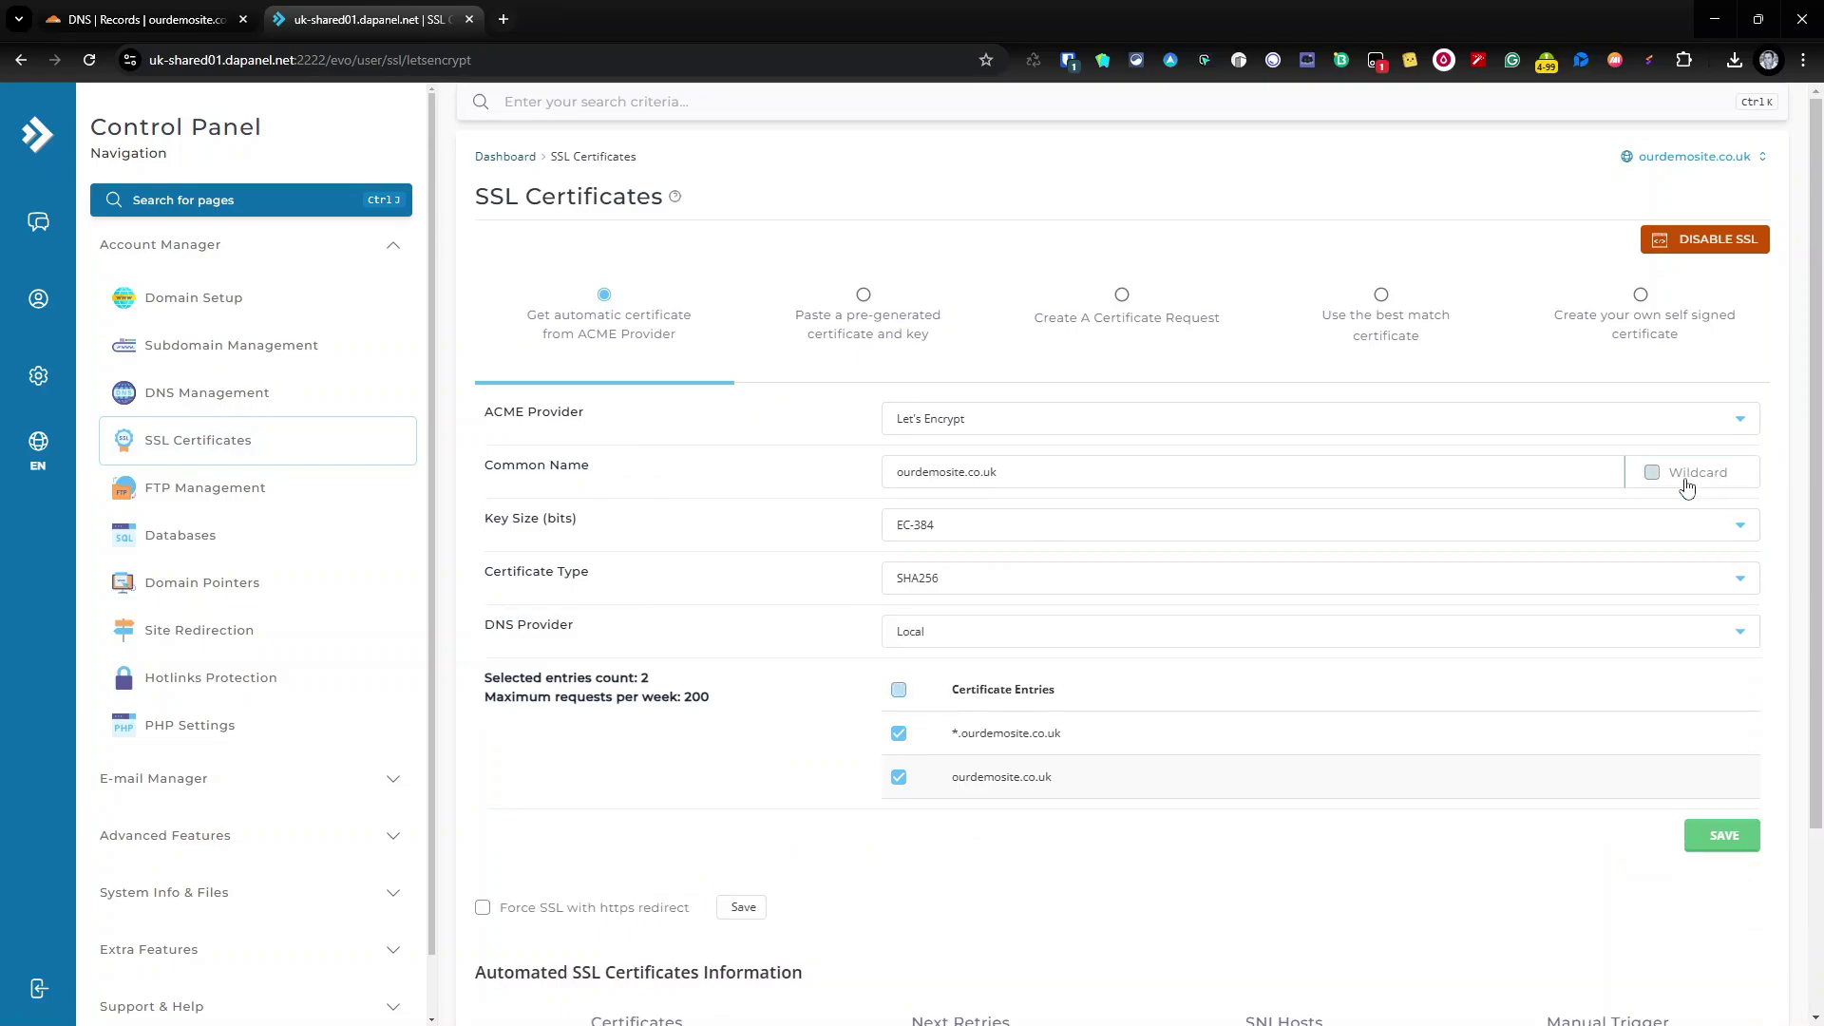
- Look through the list of supported DNS providers for the wildcard certificate, then close it without choosing one
click(1068, 635)
scroll(1084, 710, down, 12)
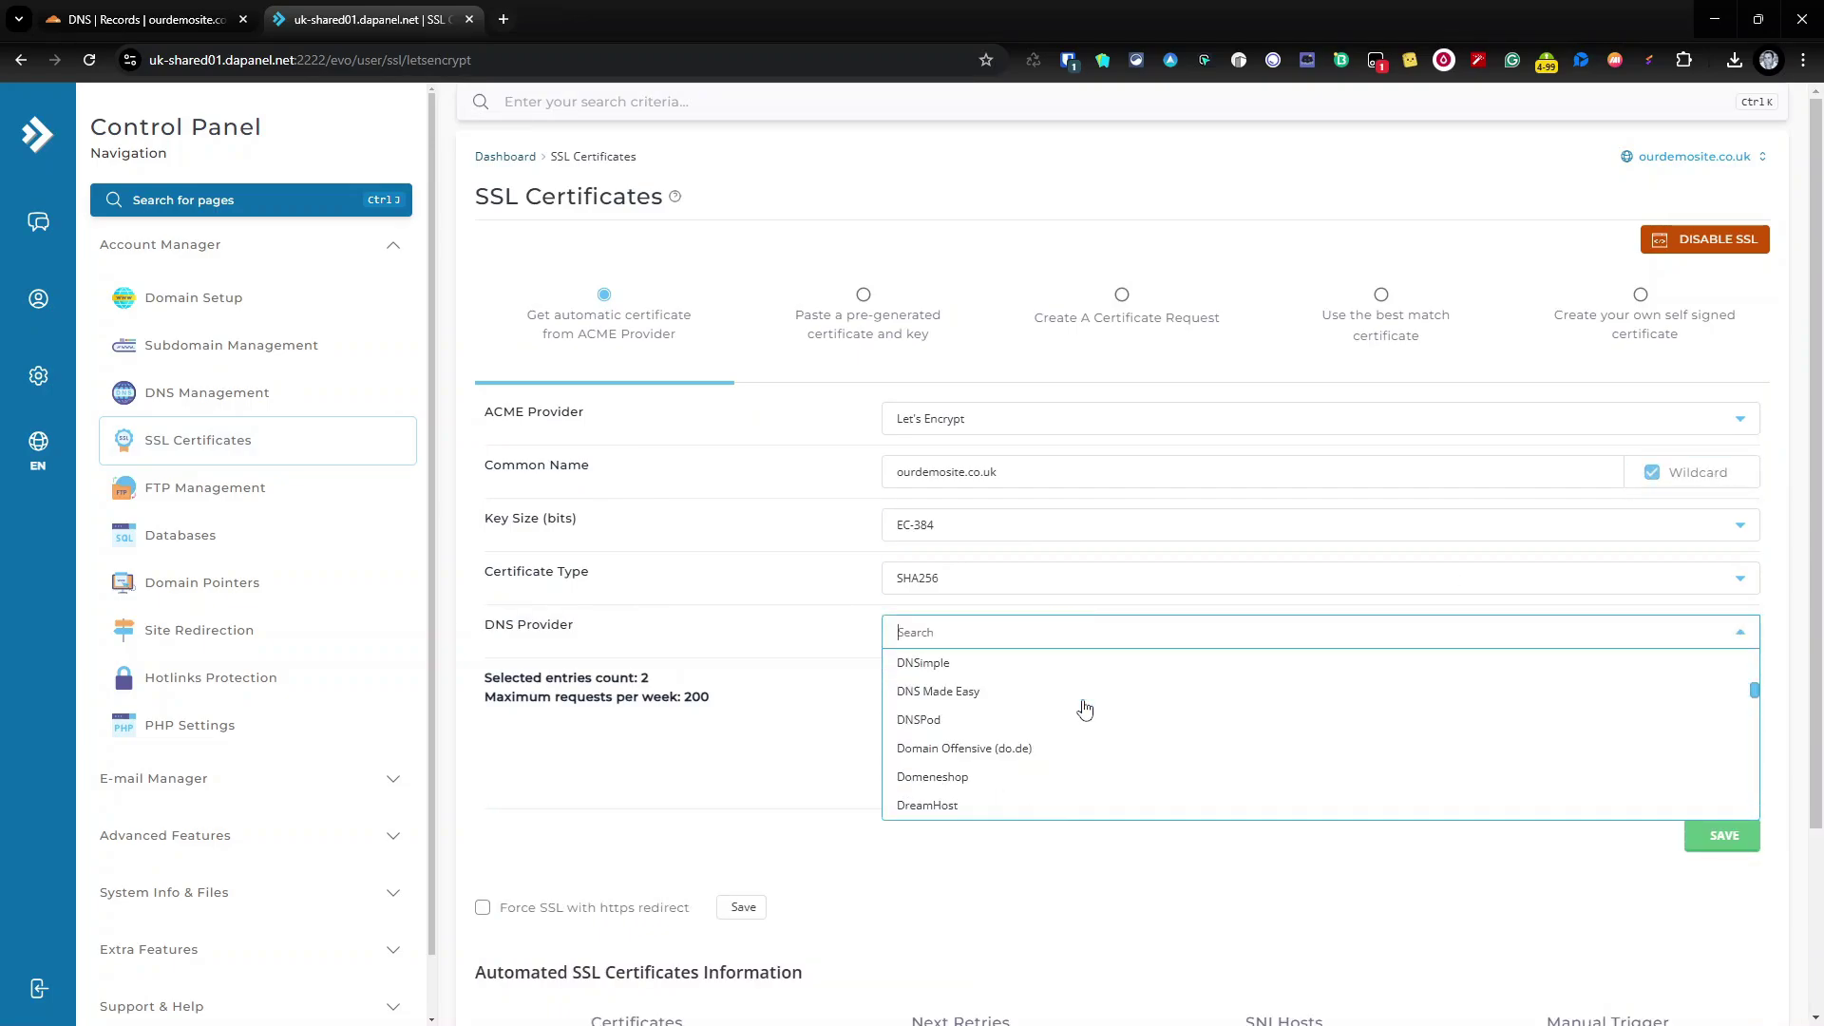
scroll(1085, 710, up, 10)
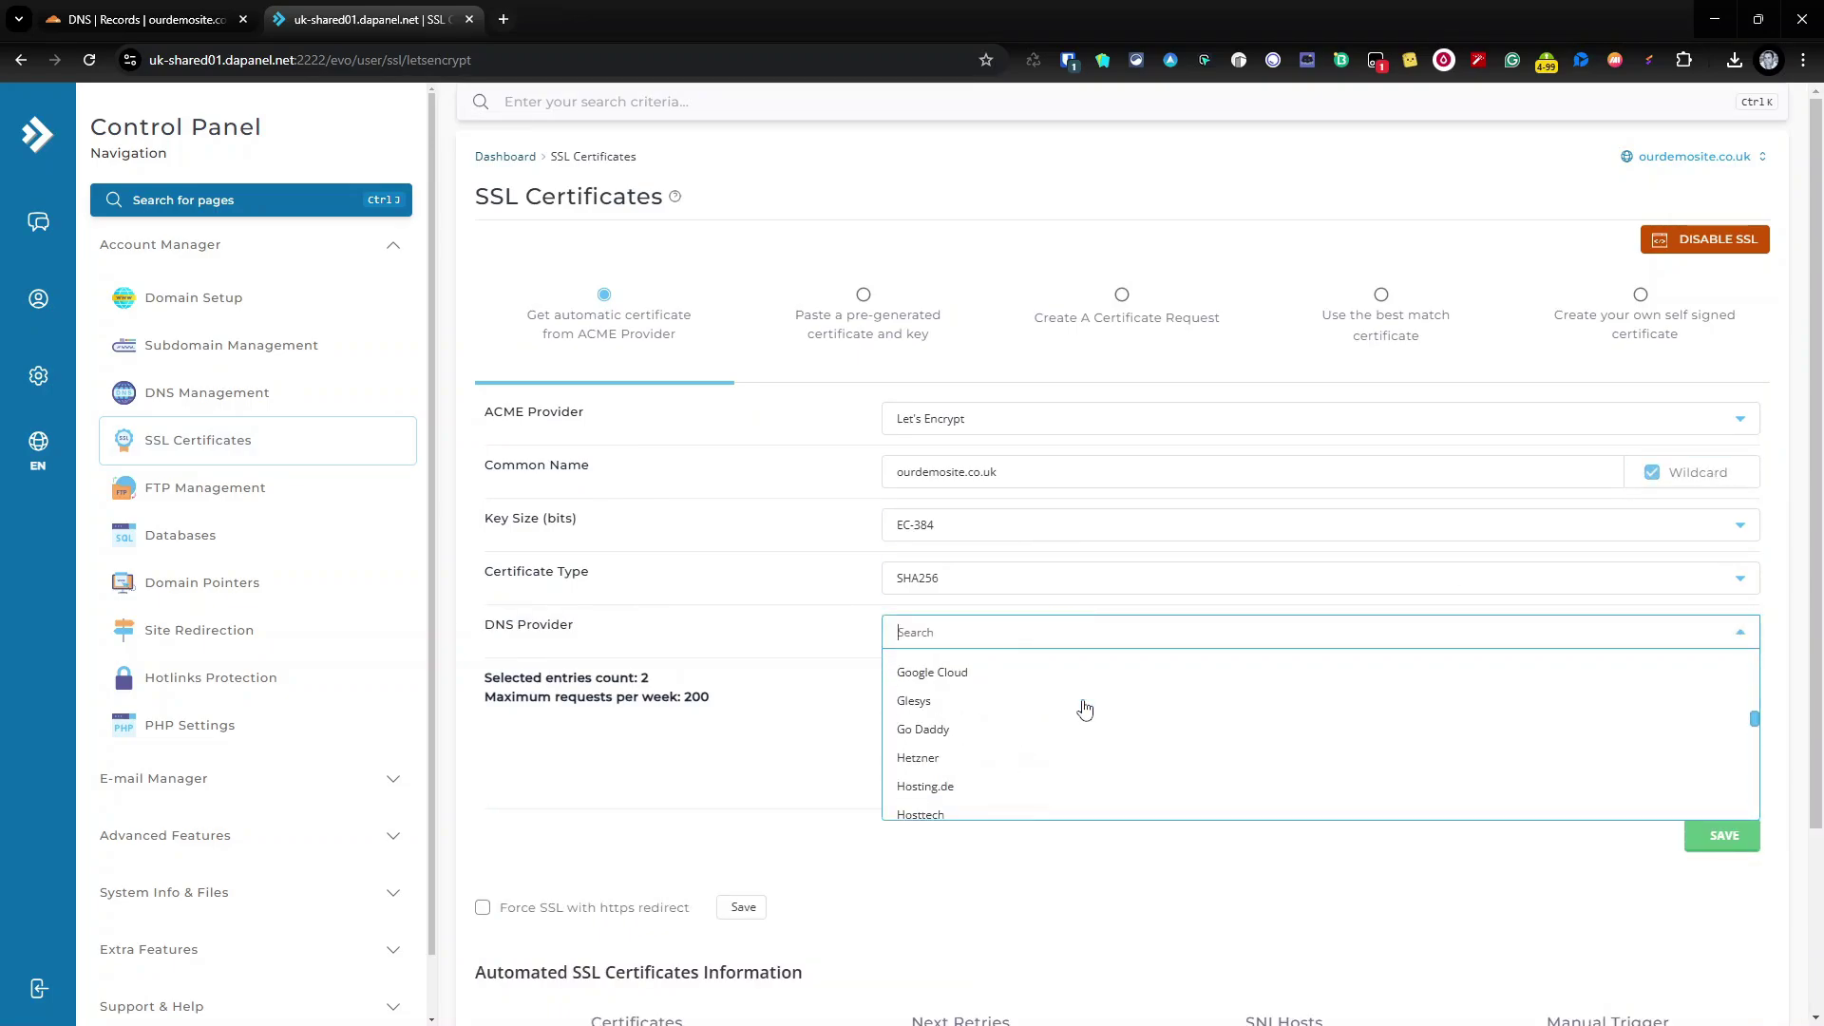
scroll(1084, 709, down, 5)
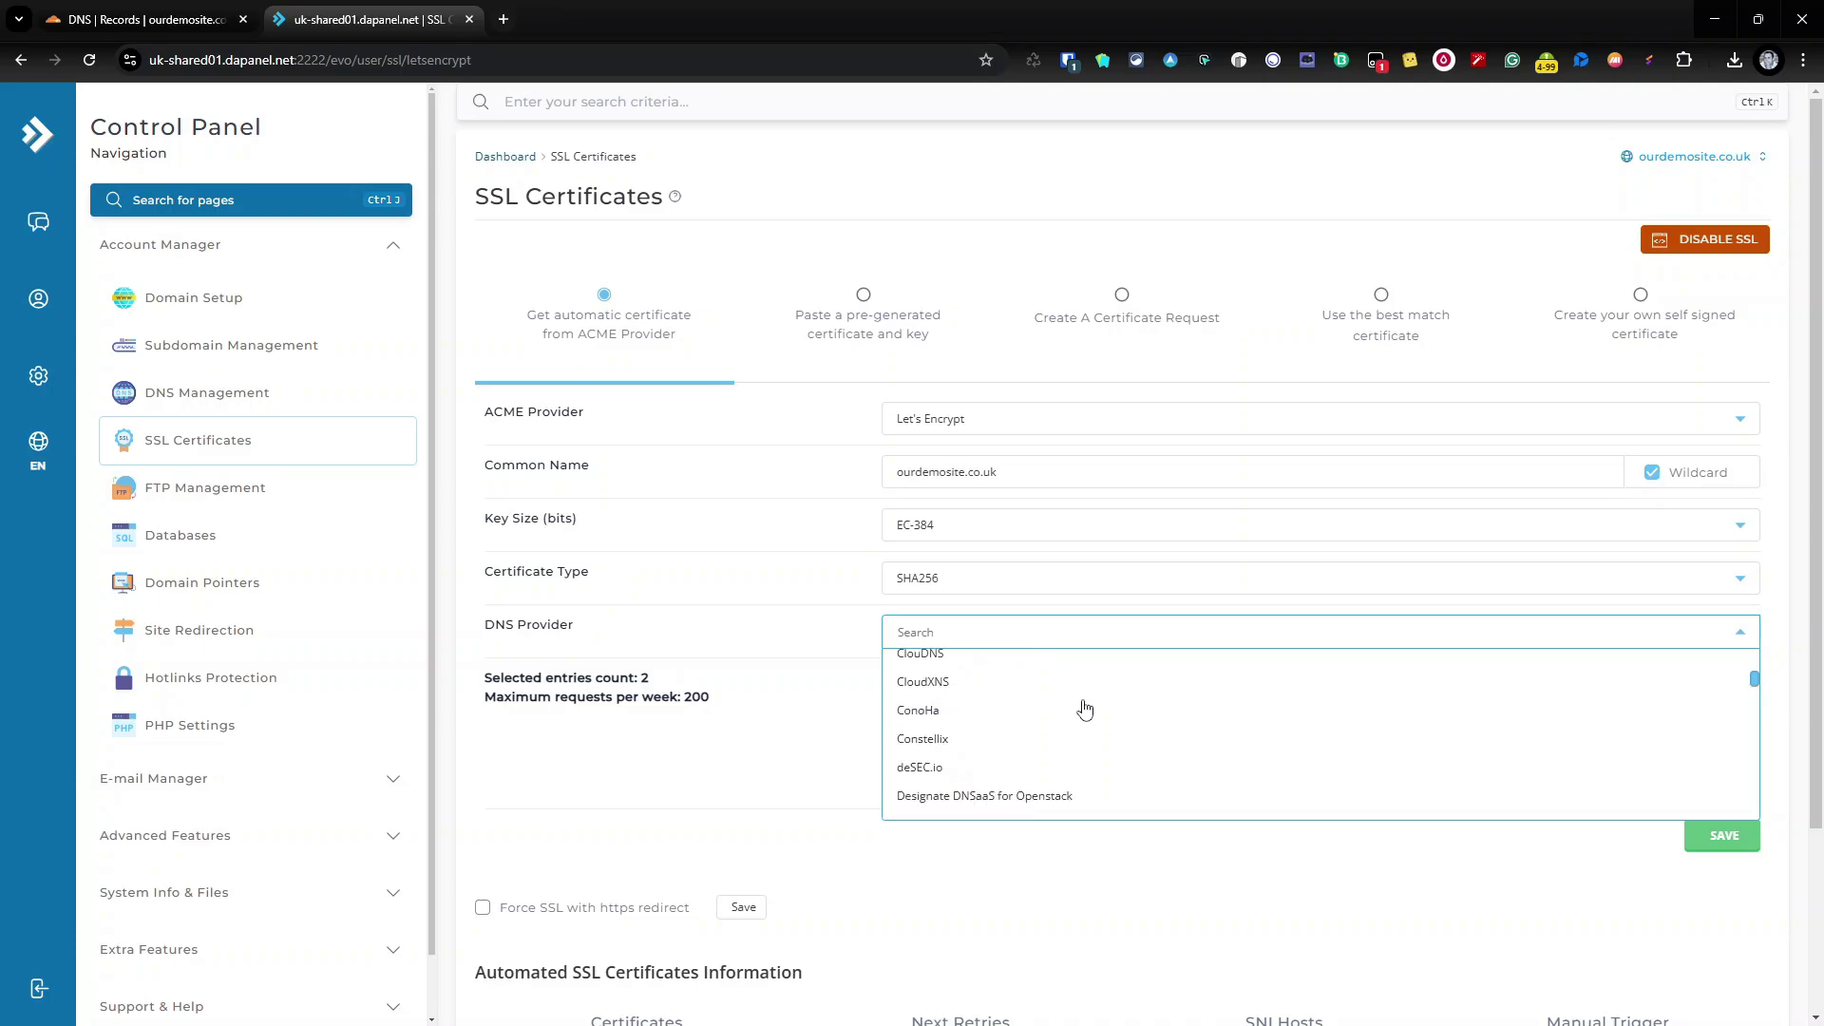
scroll(1084, 709, down, 5)
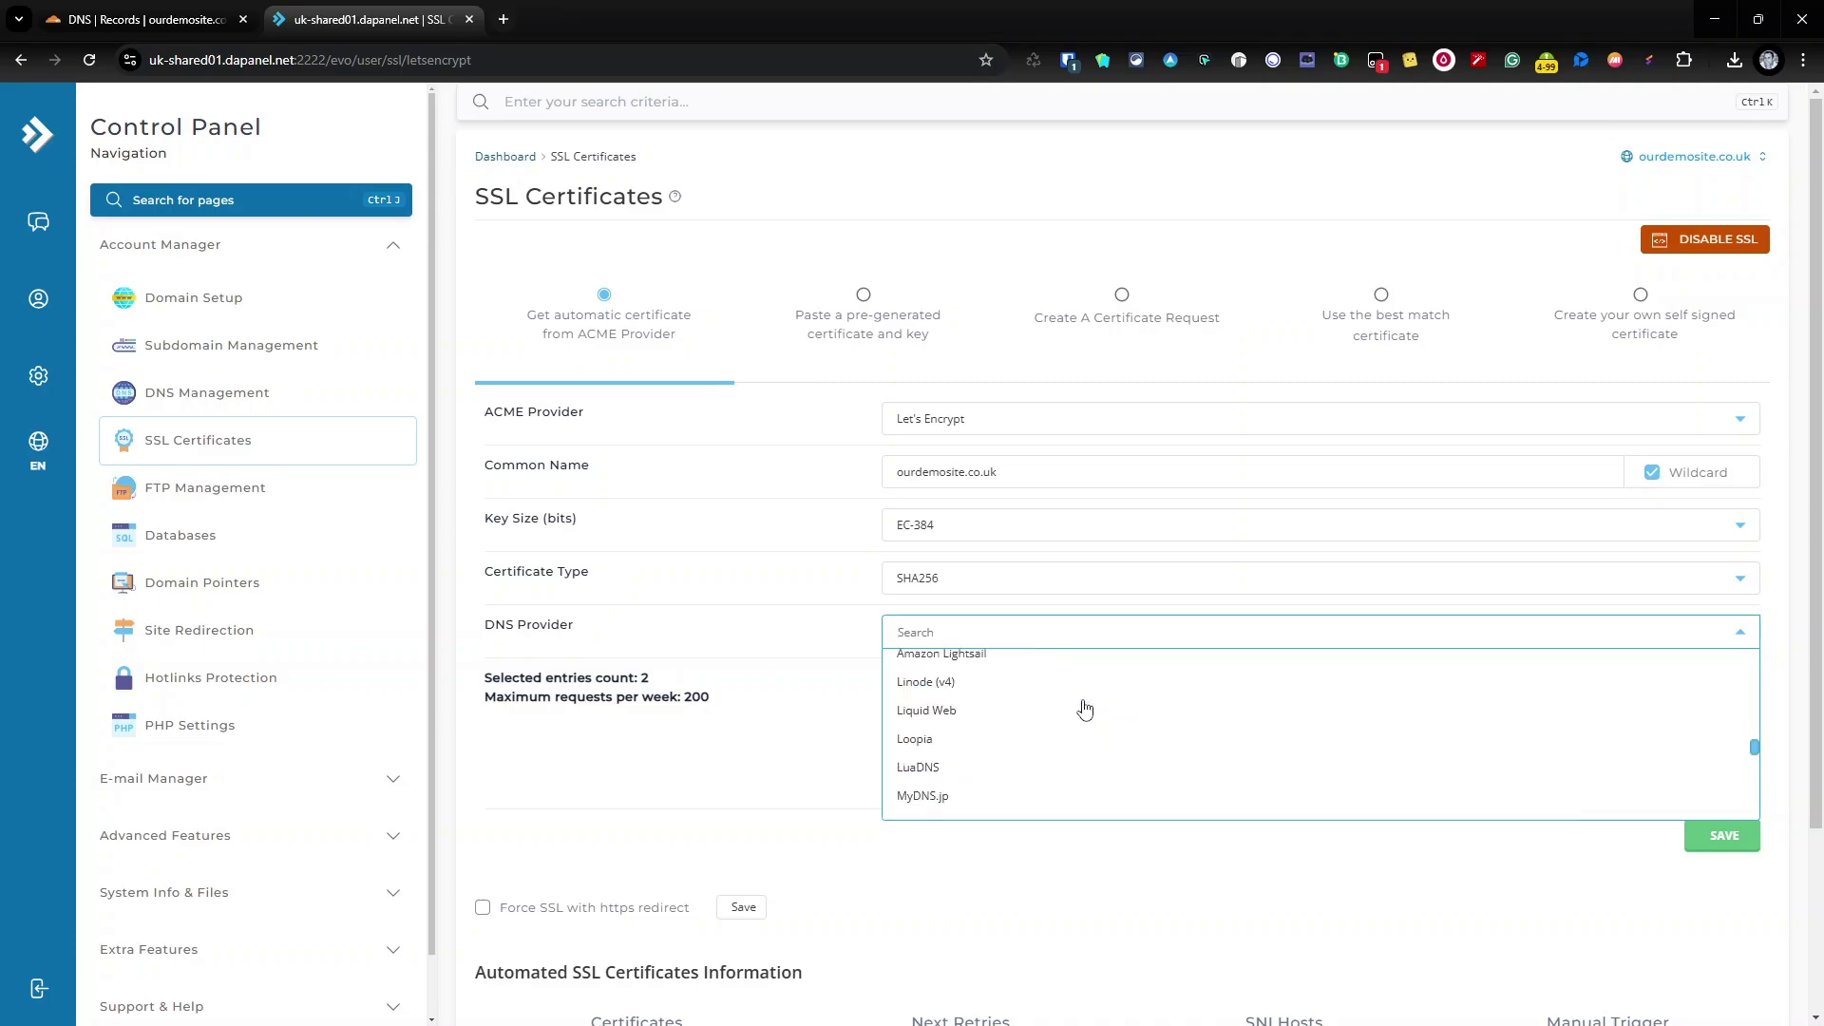
scroll(1084, 710, up, 5)
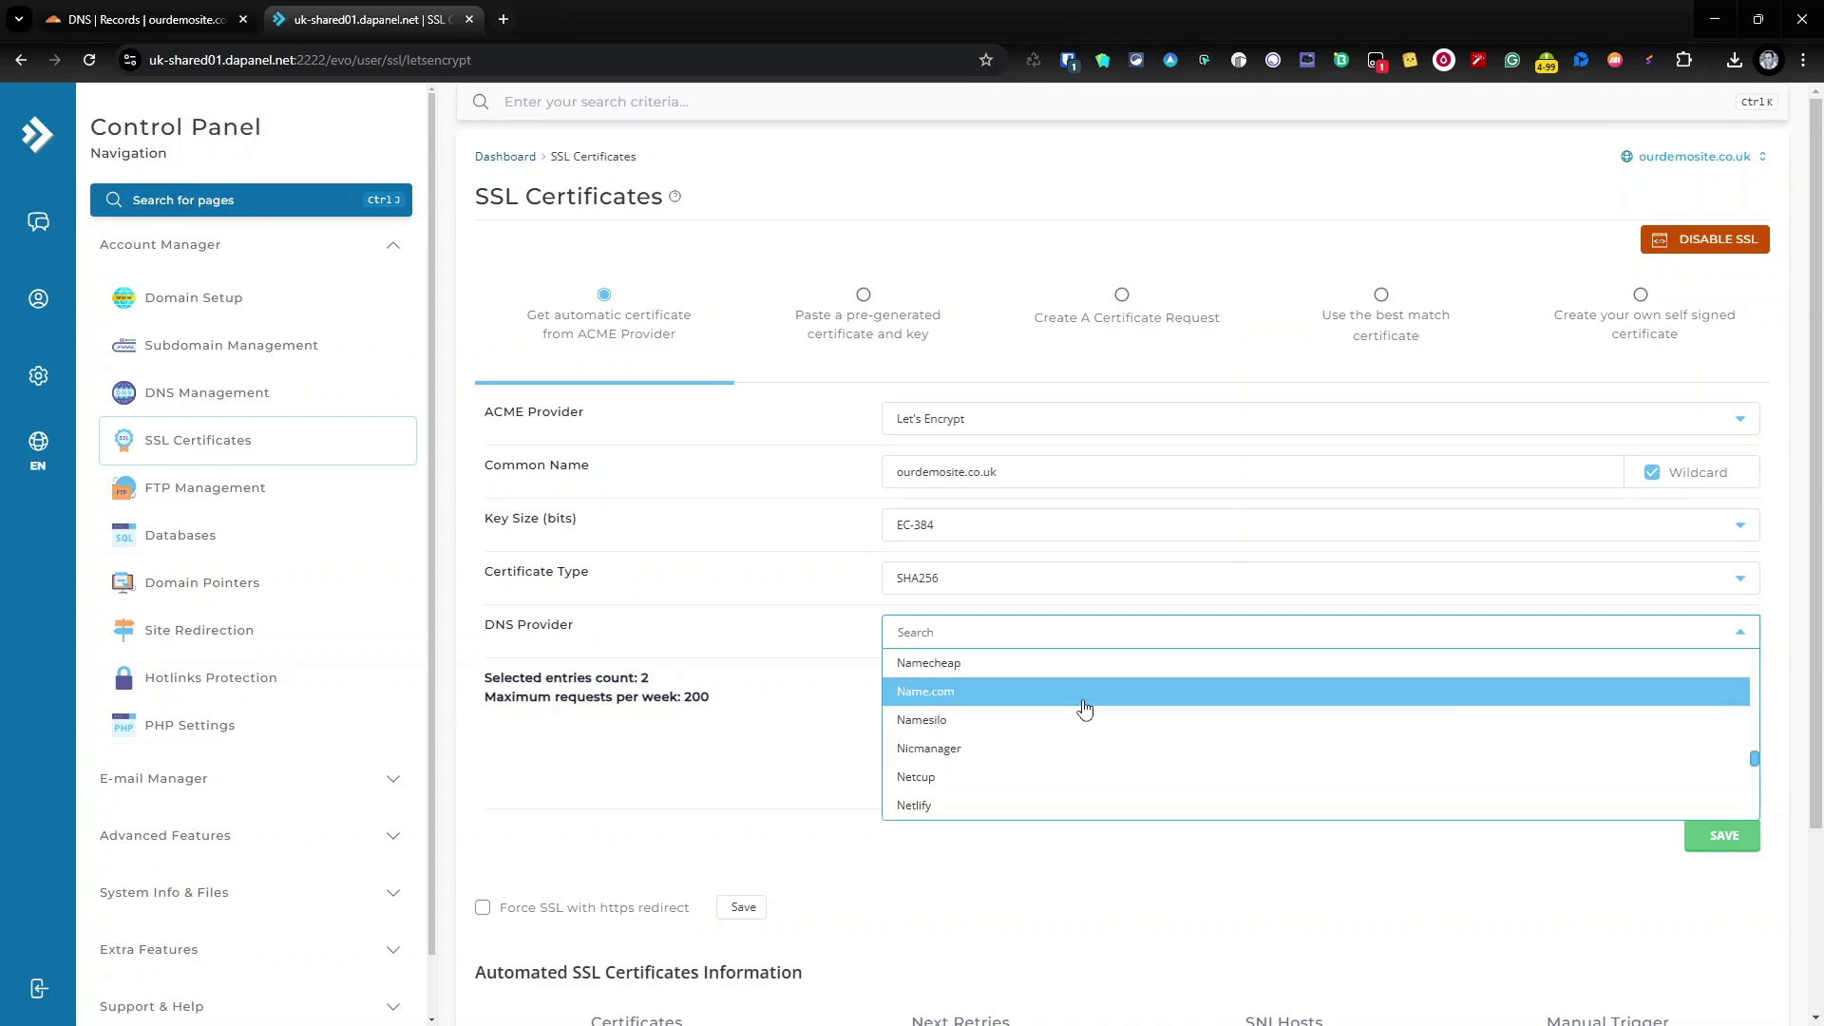
scroll(1084, 709, up, 3)
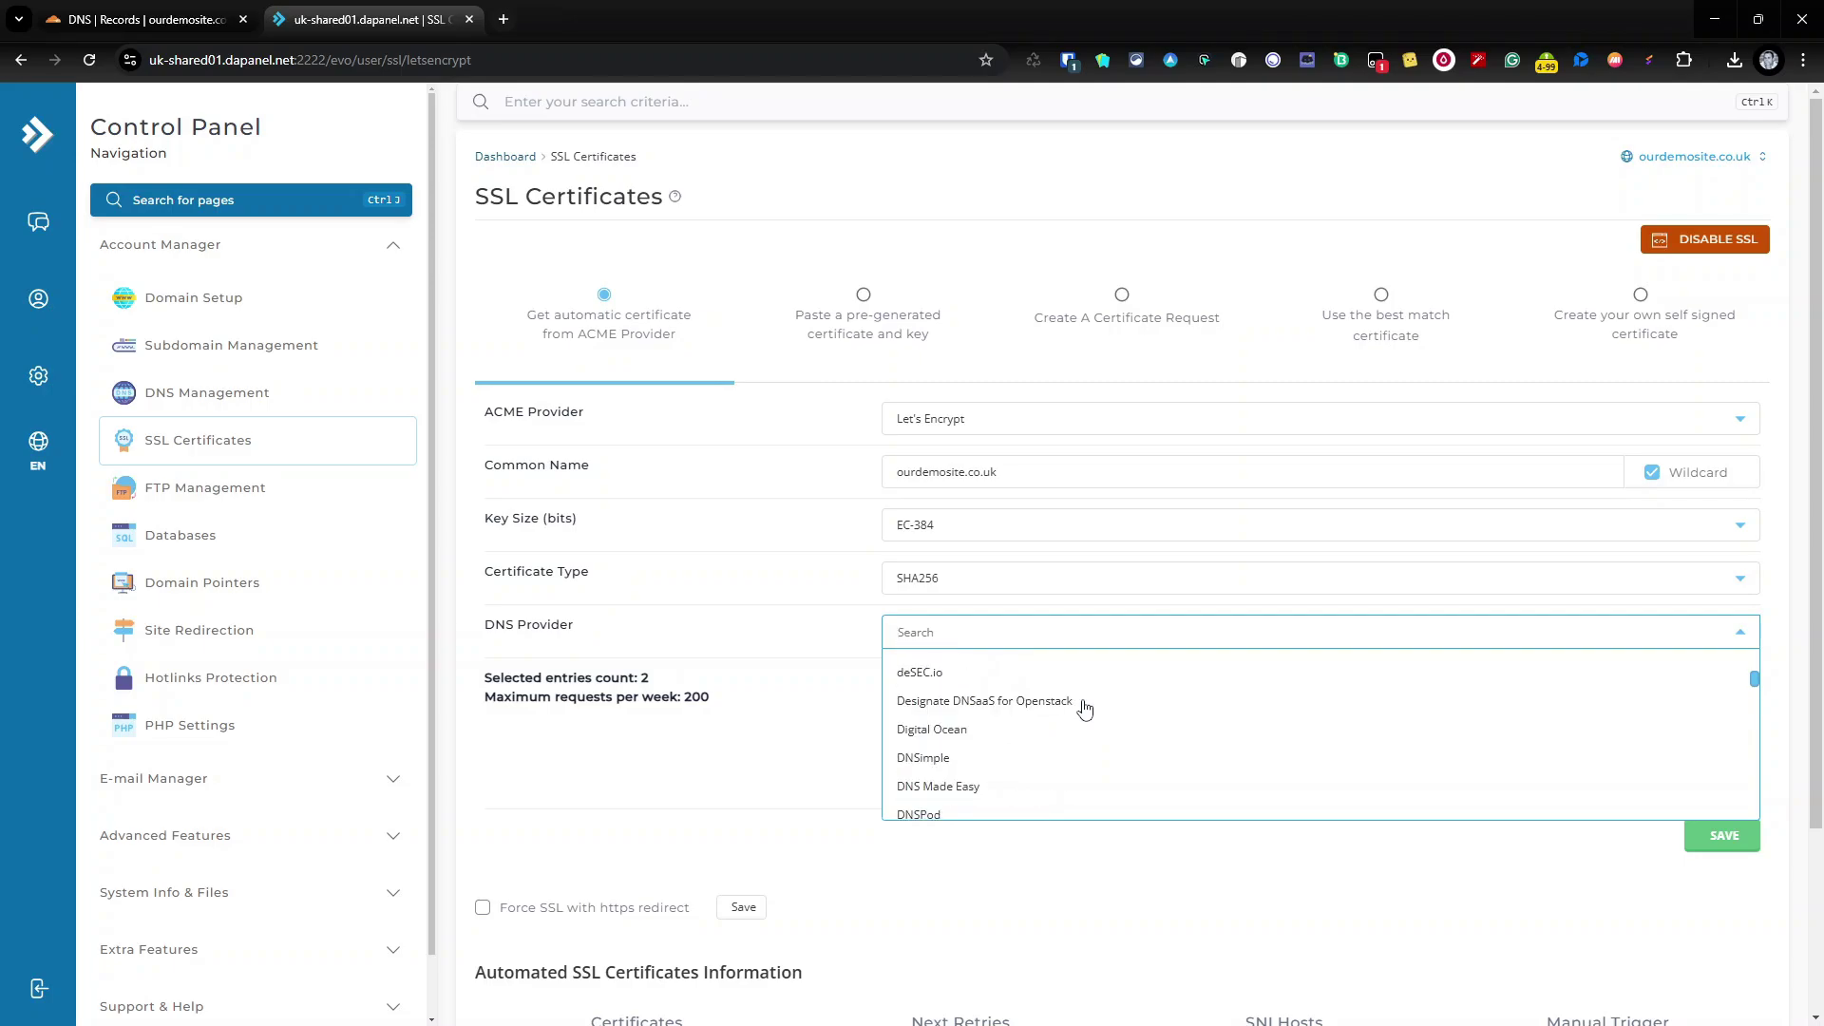
scroll(1084, 710, down, 8)
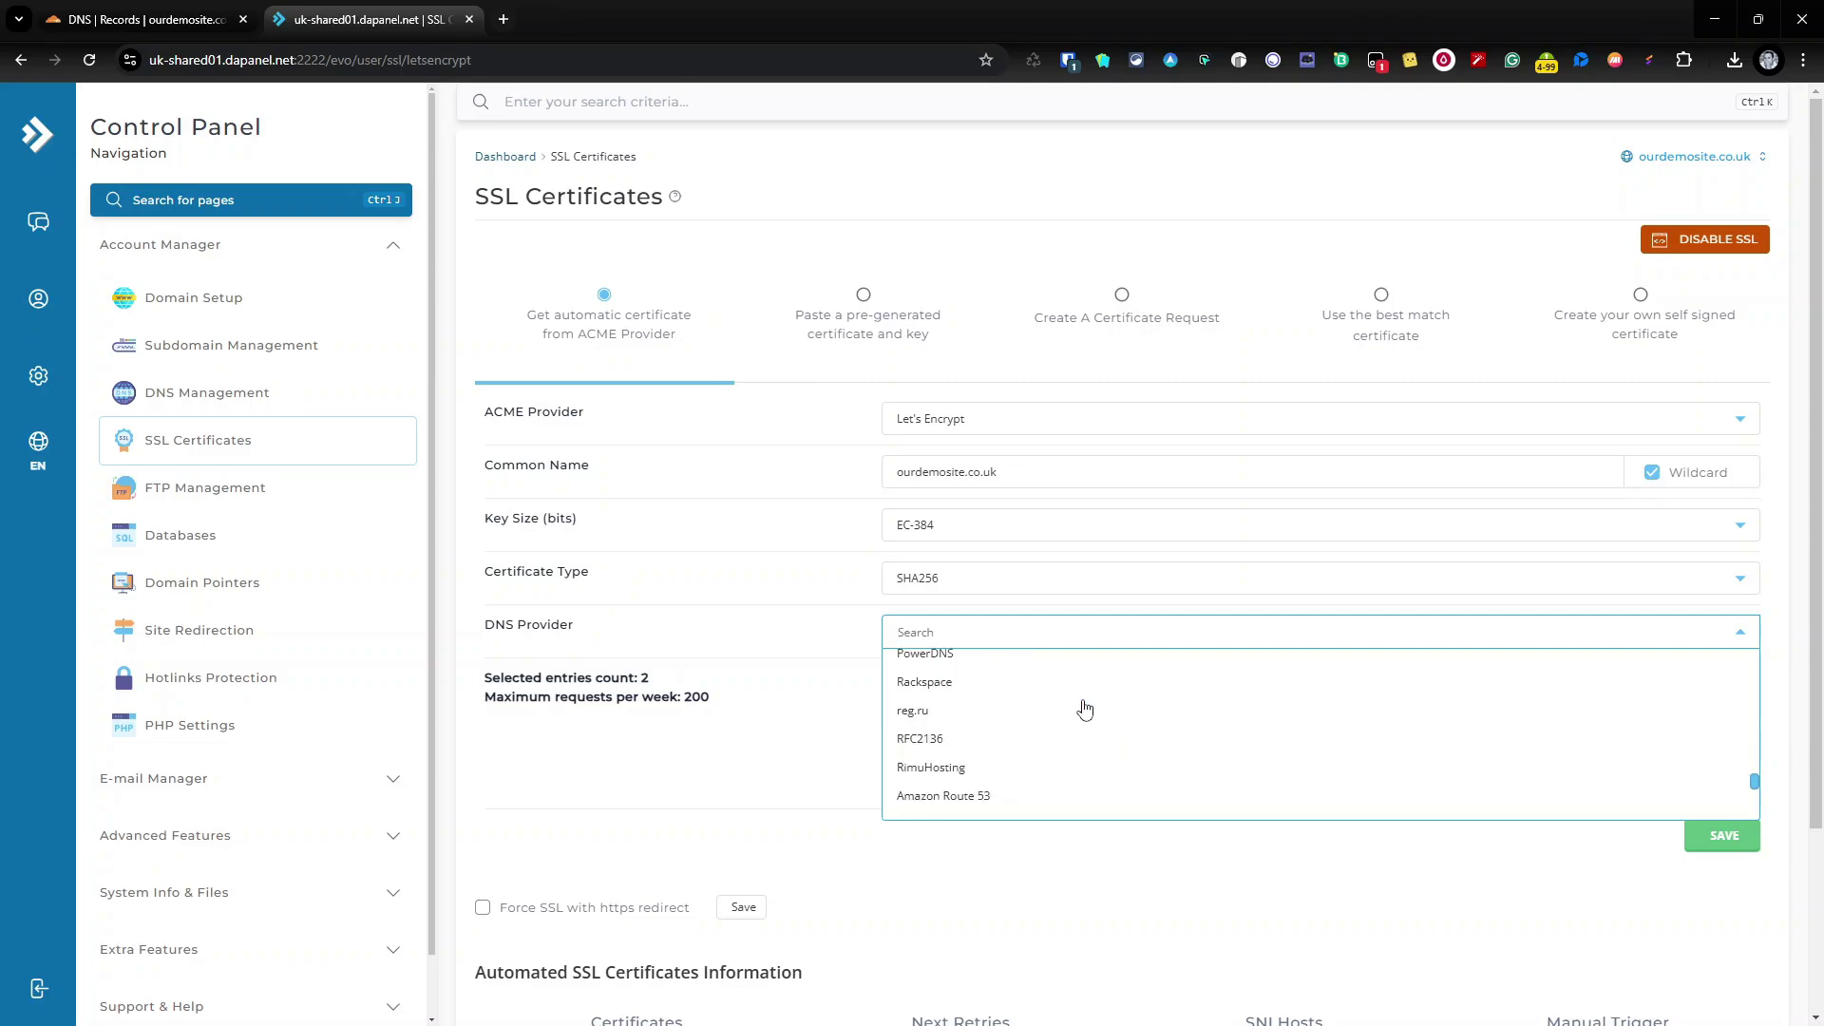
scroll(1084, 710, down, 2)
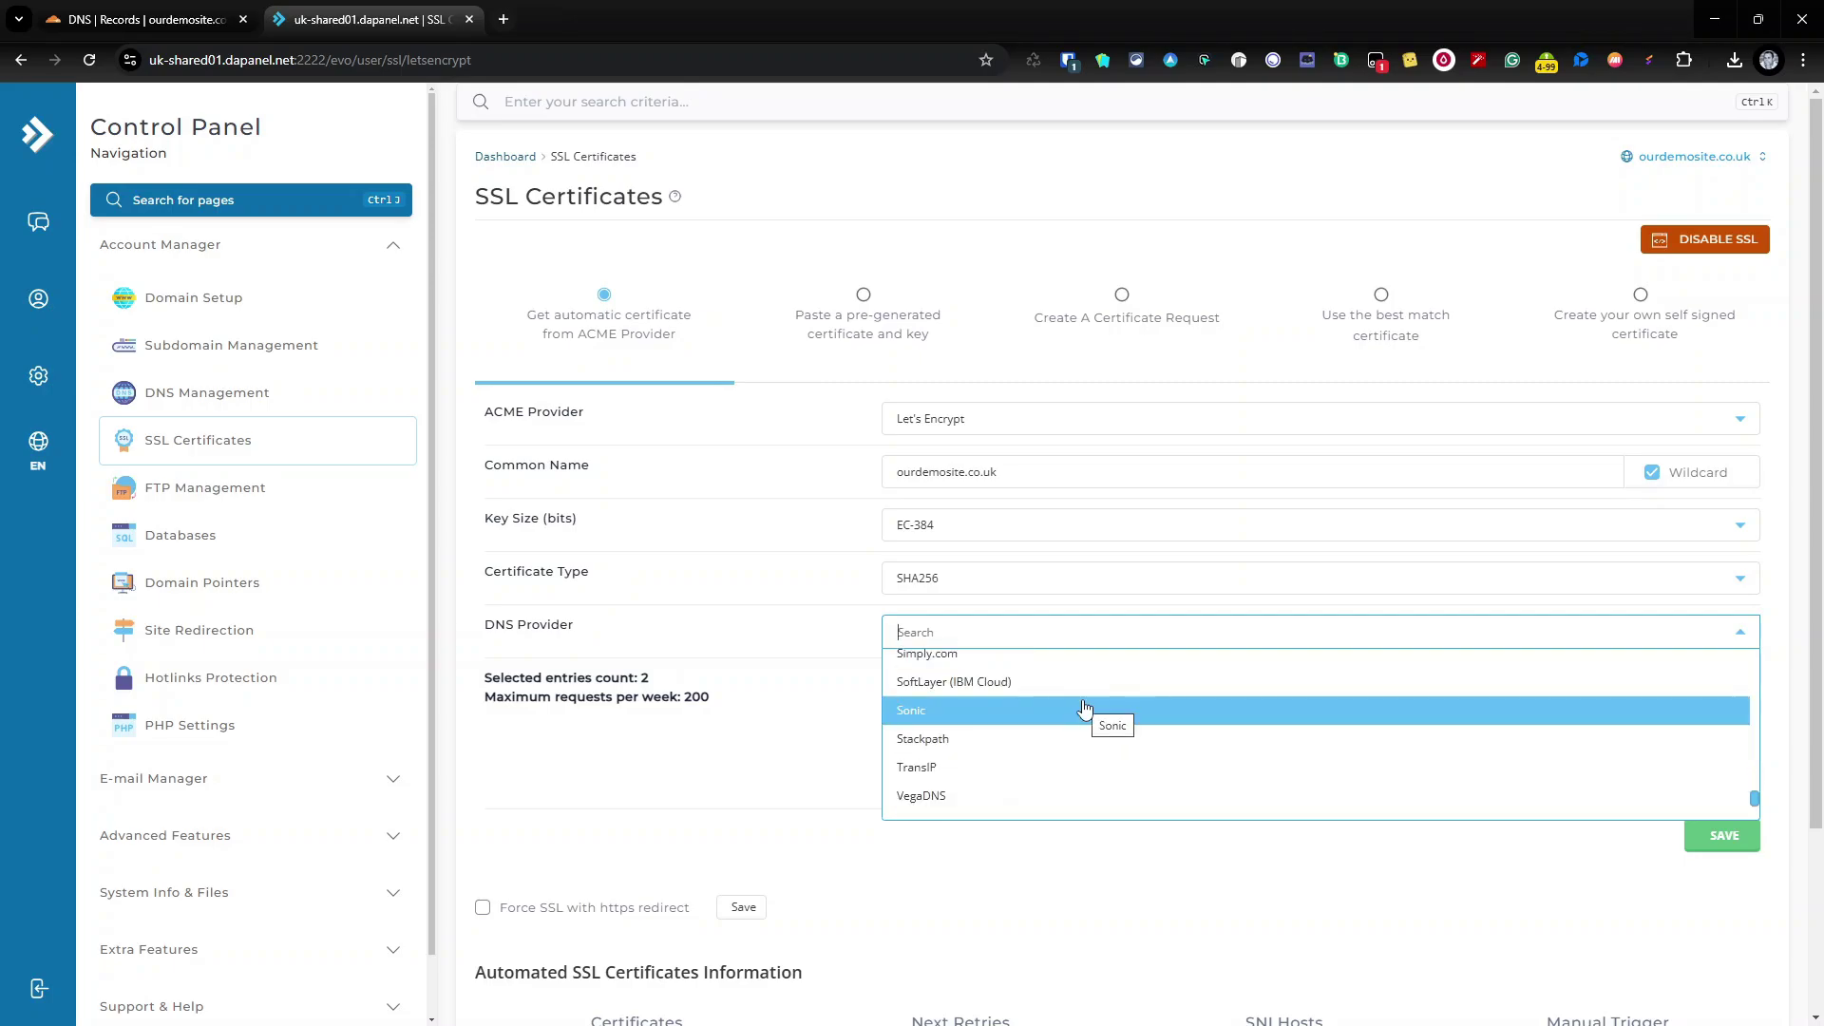
scroll(1084, 710, up, 2)
scroll(1084, 710, down, 2)
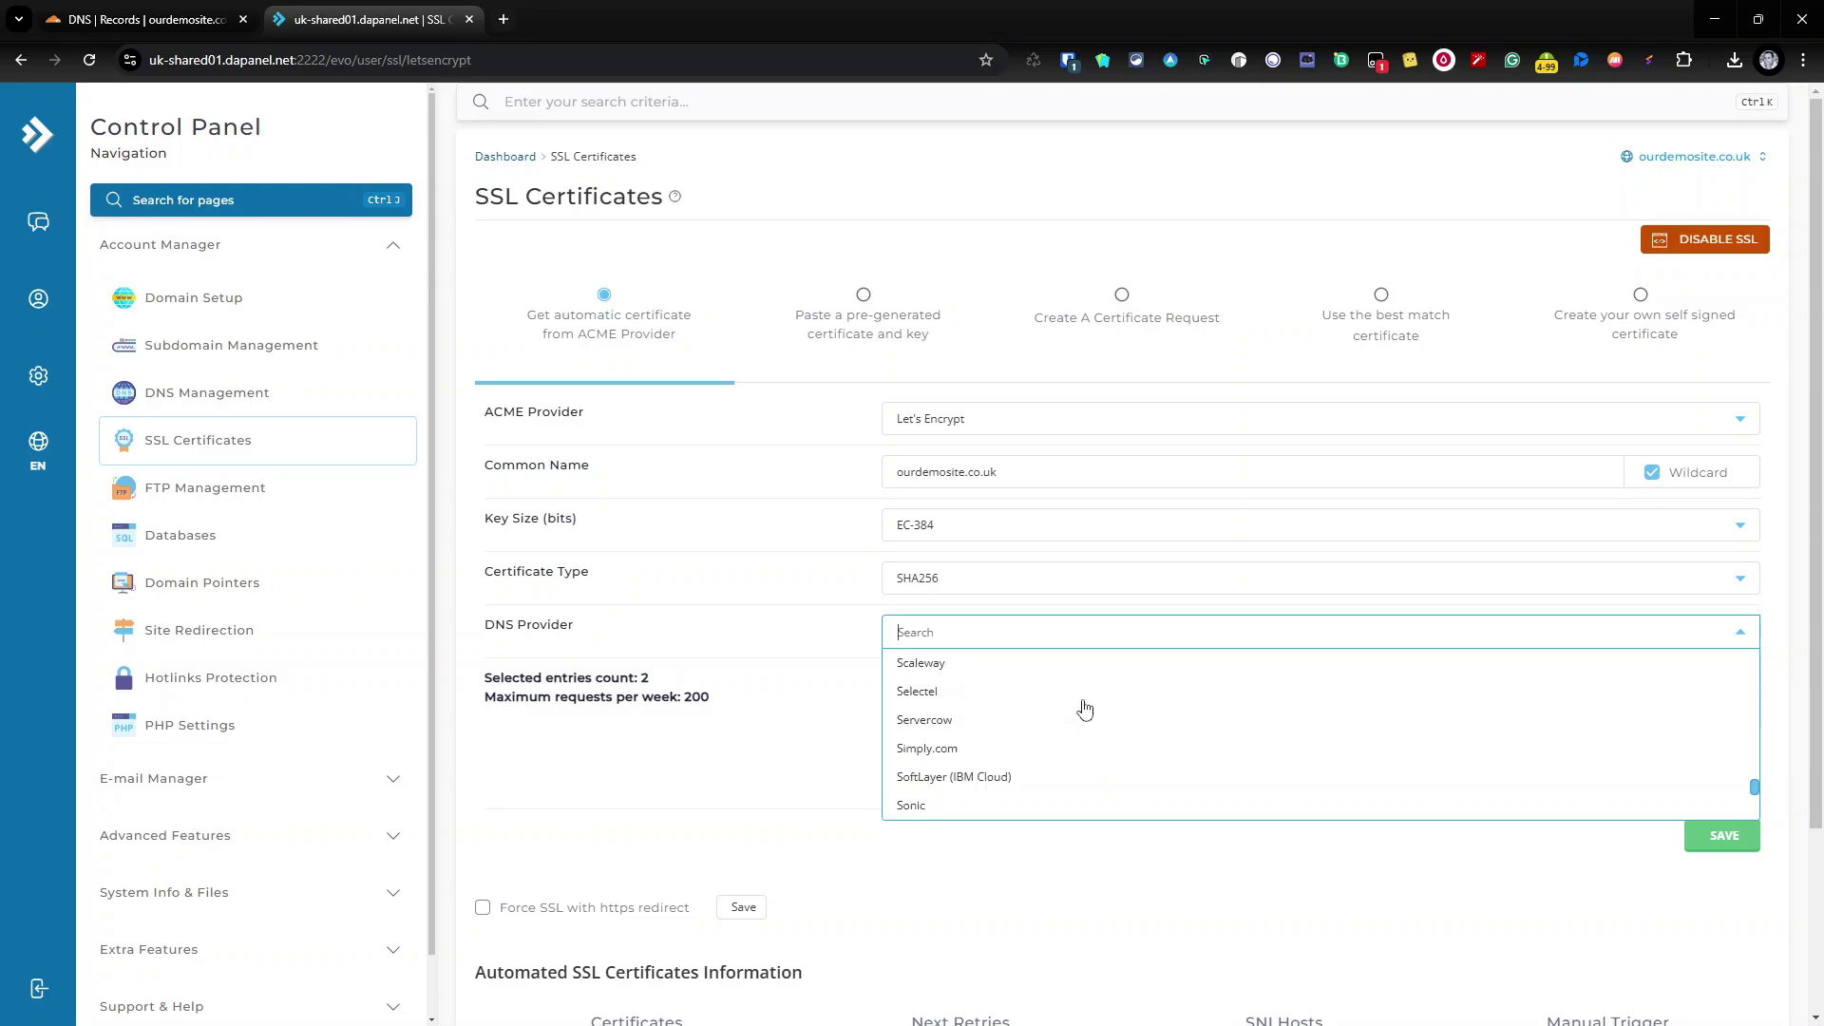
scroll(1084, 710, down, 5)
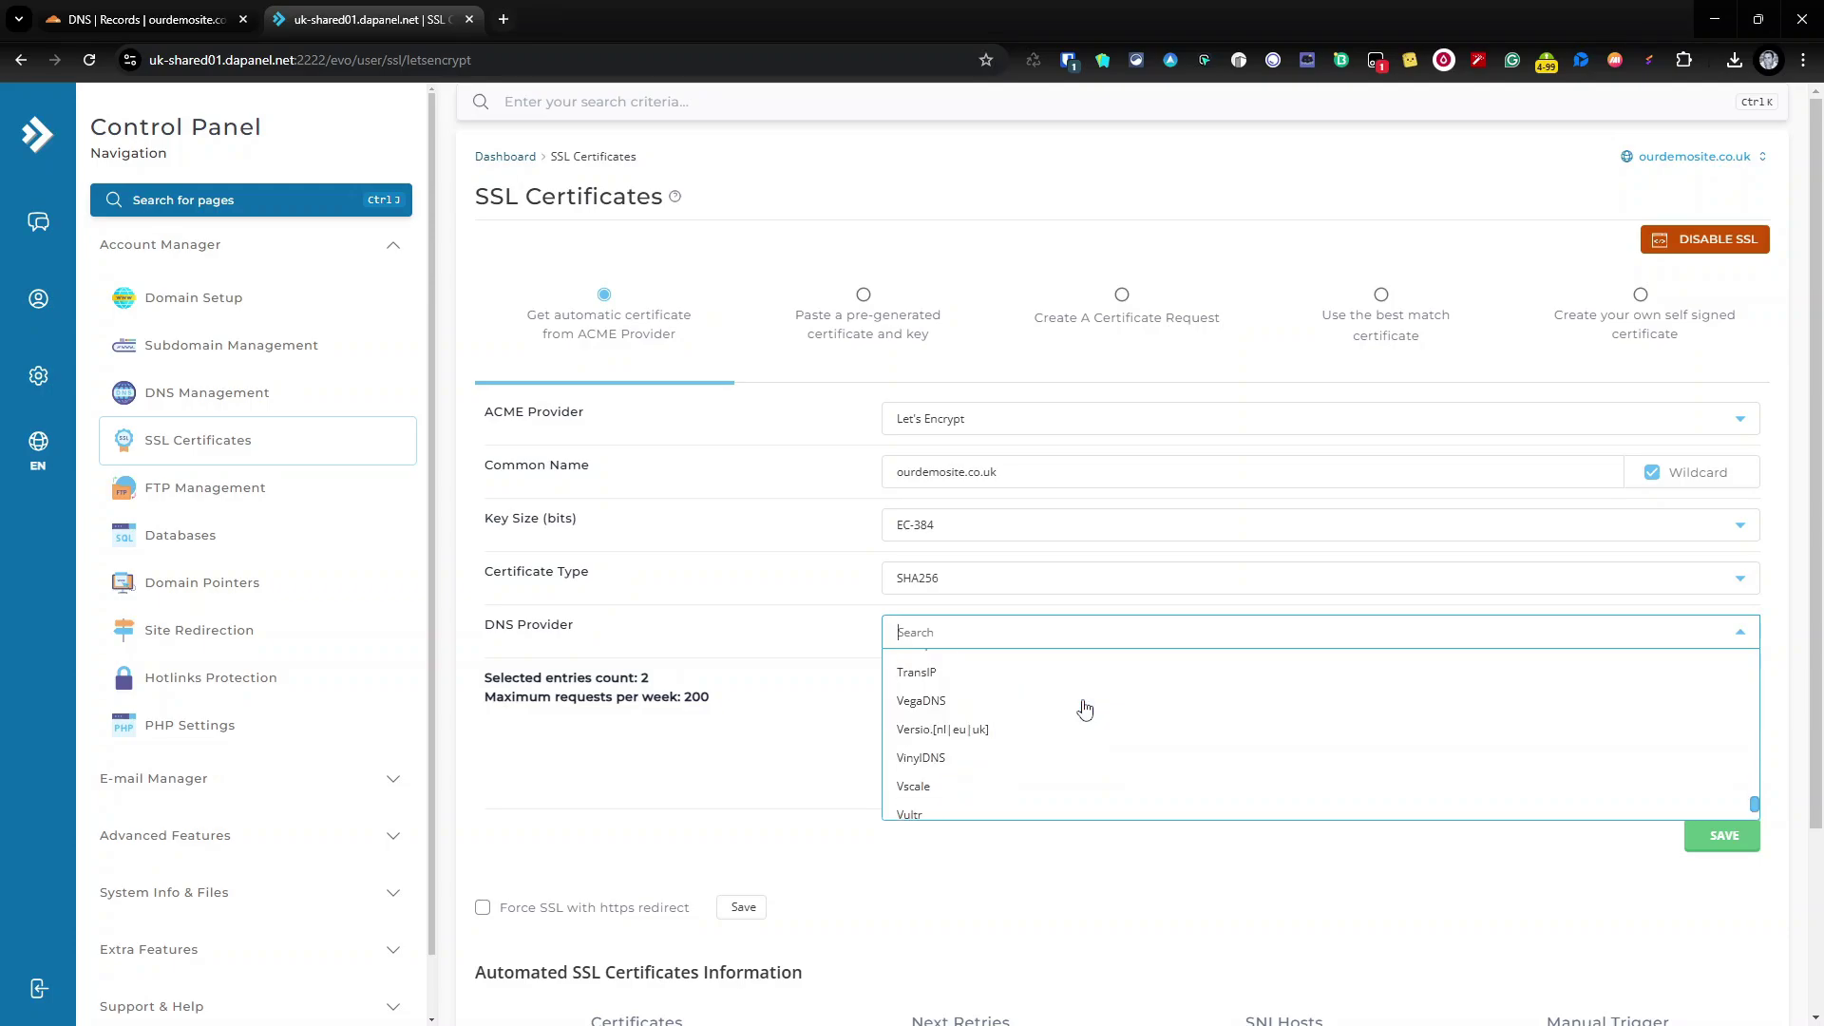
scroll(1084, 710, up, 10)
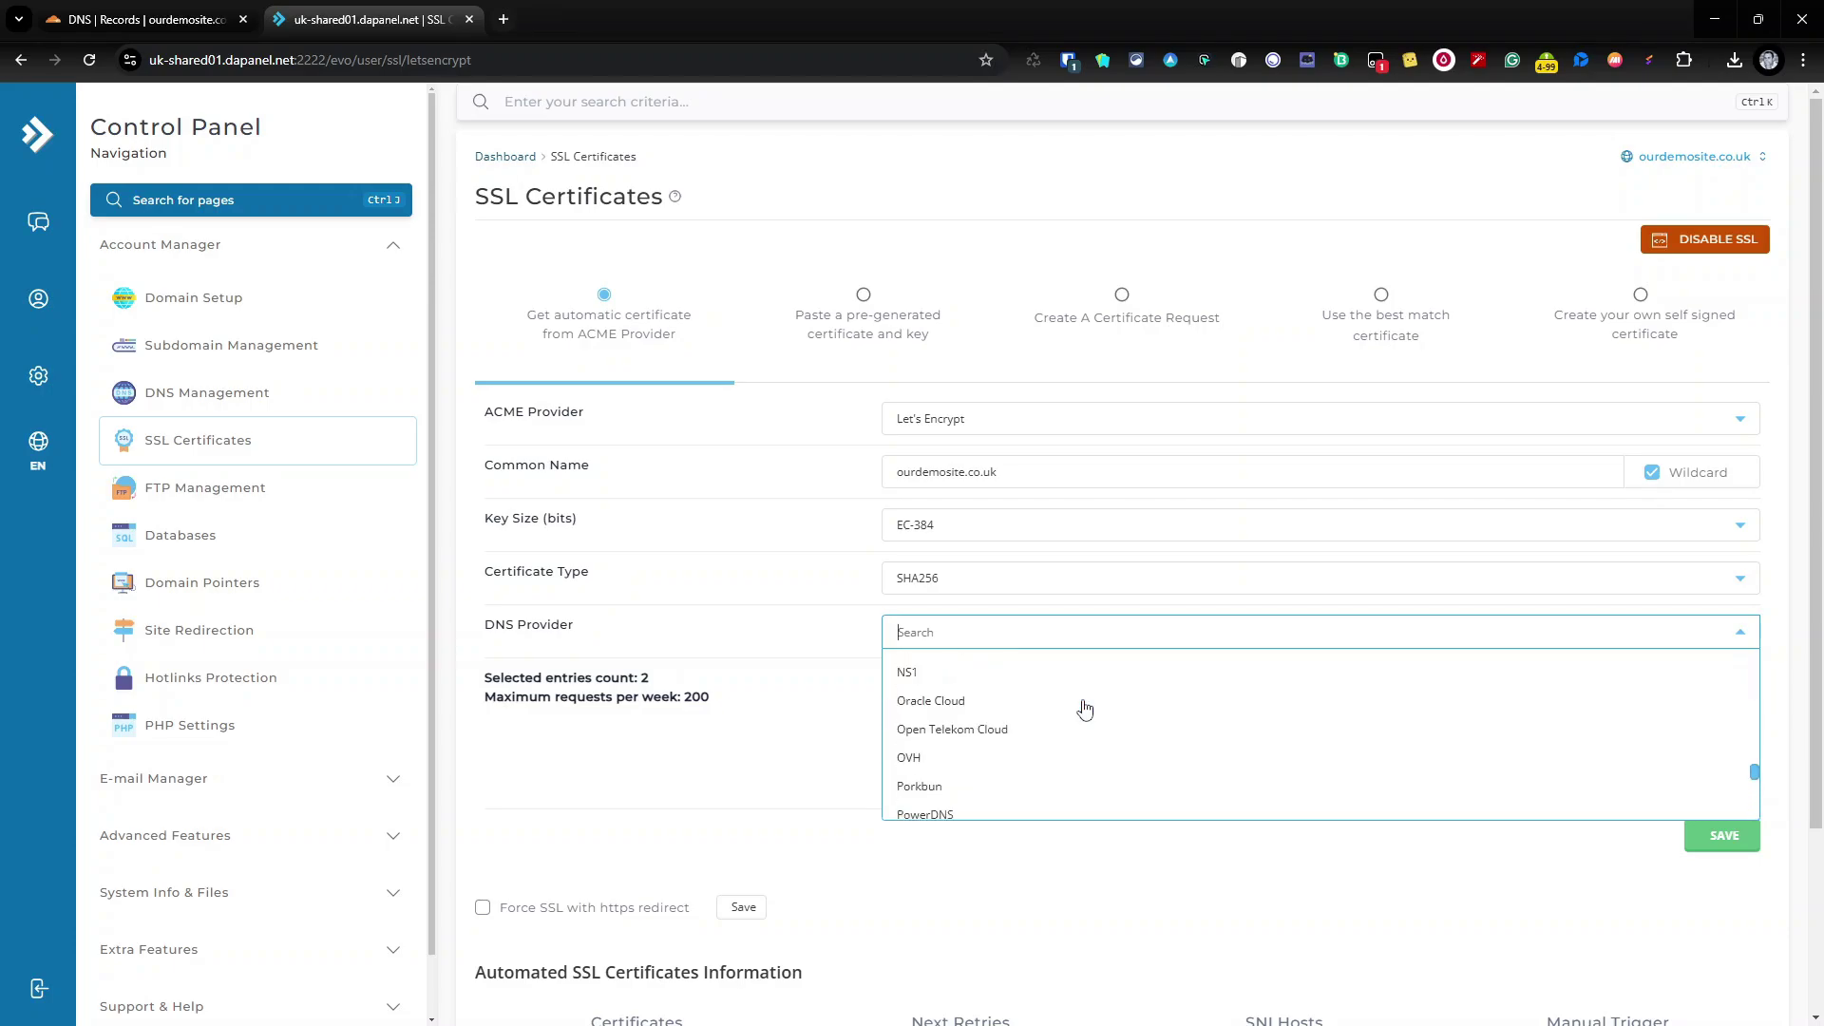
scroll(1084, 710, up, 6)
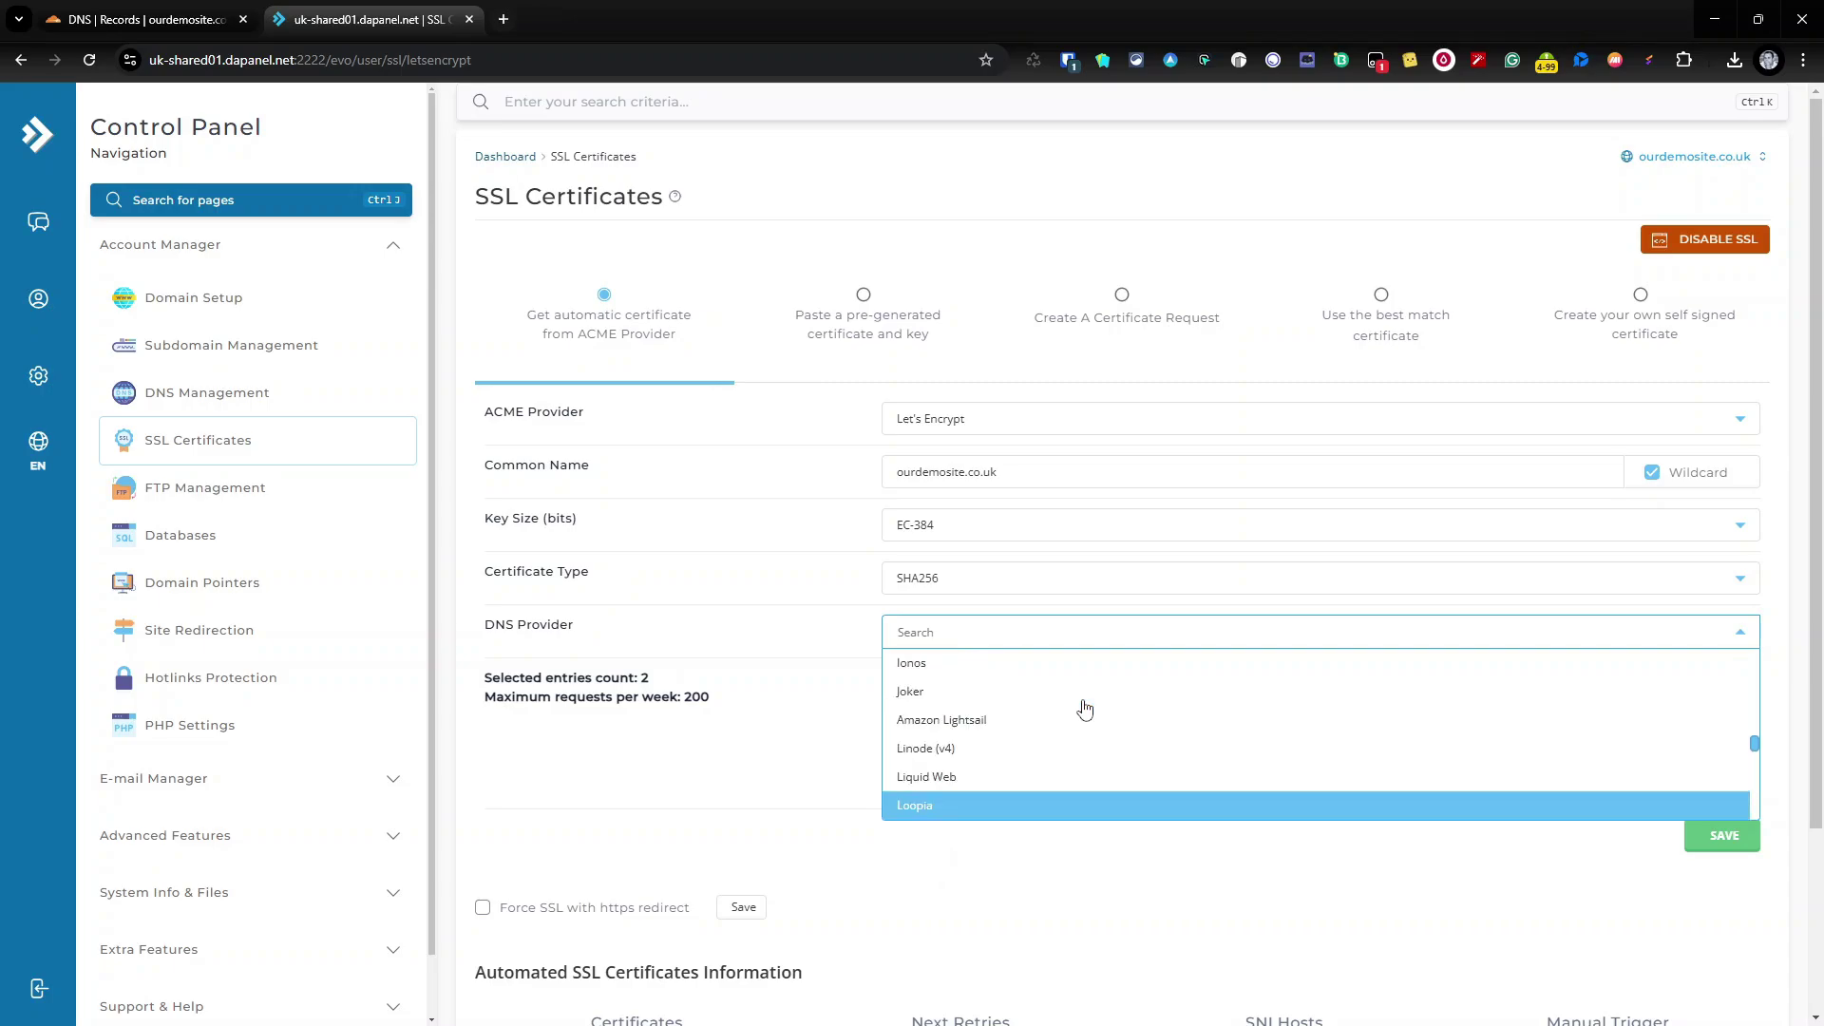
scroll(1084, 710, up, 3)
scroll(1085, 710, down, 1)
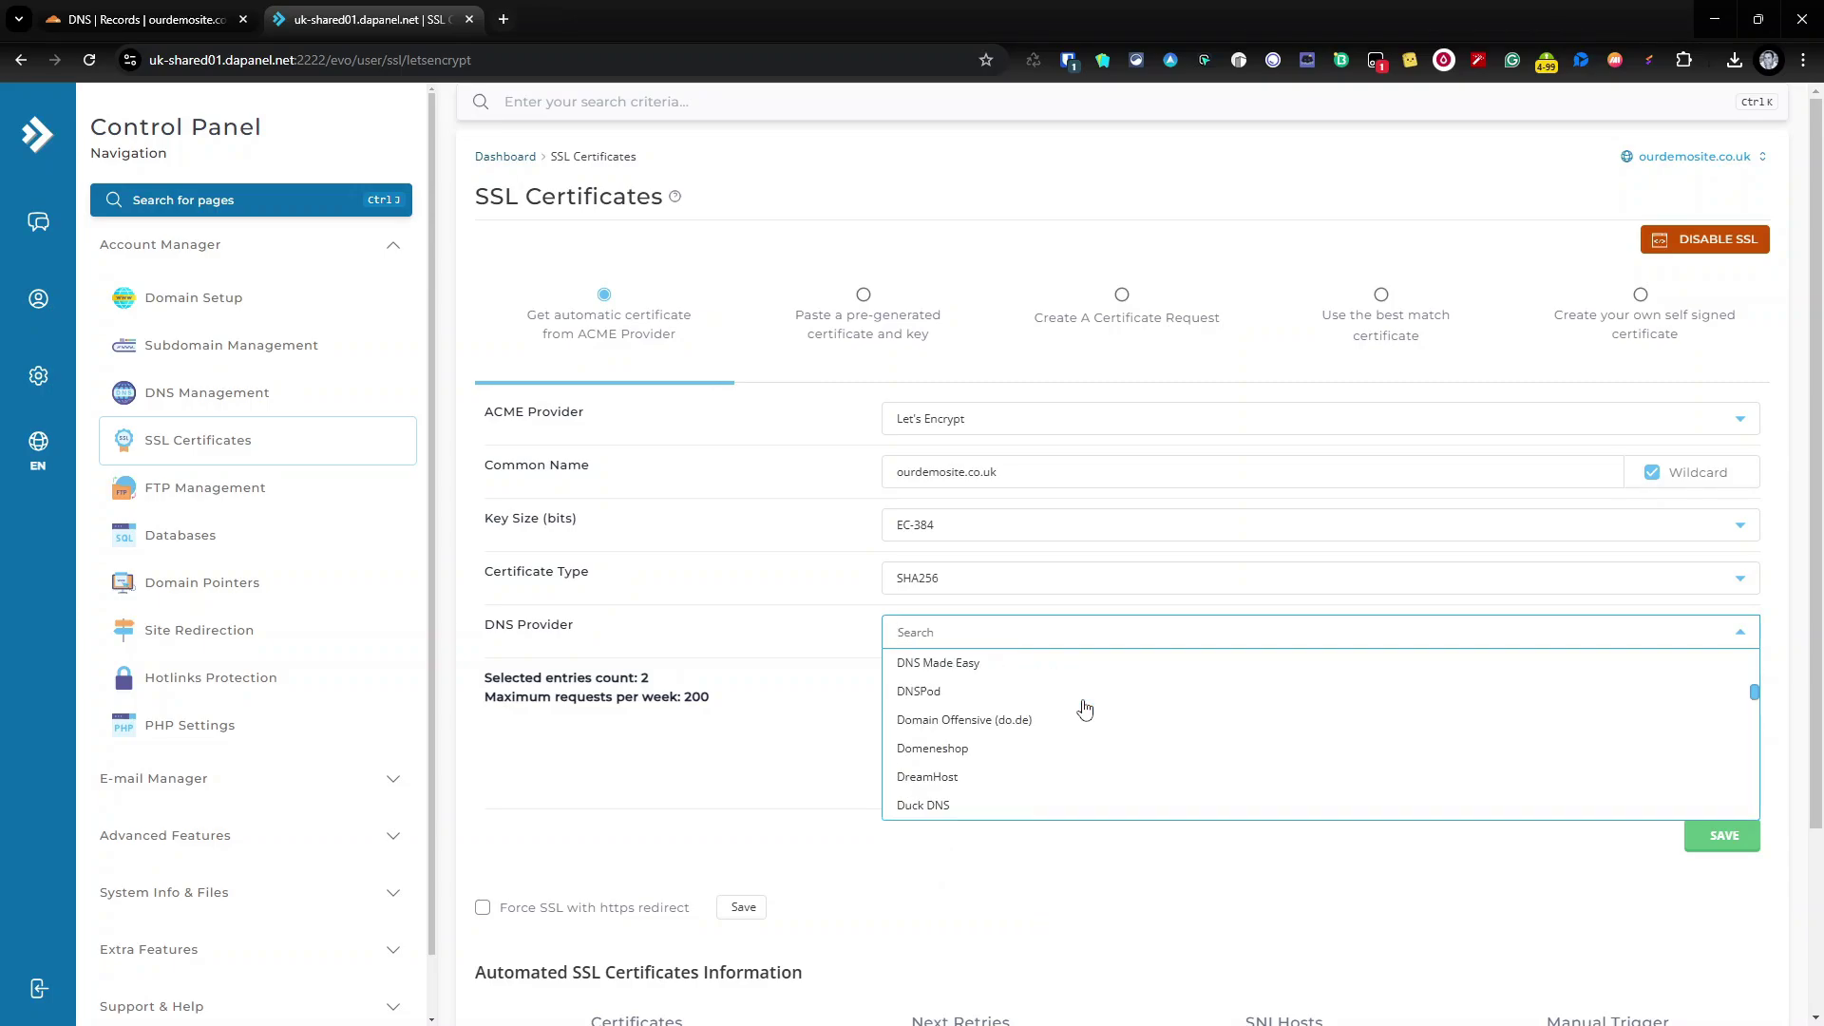
scroll(1084, 710, up, 1)
scroll(1084, 710, up, 8)
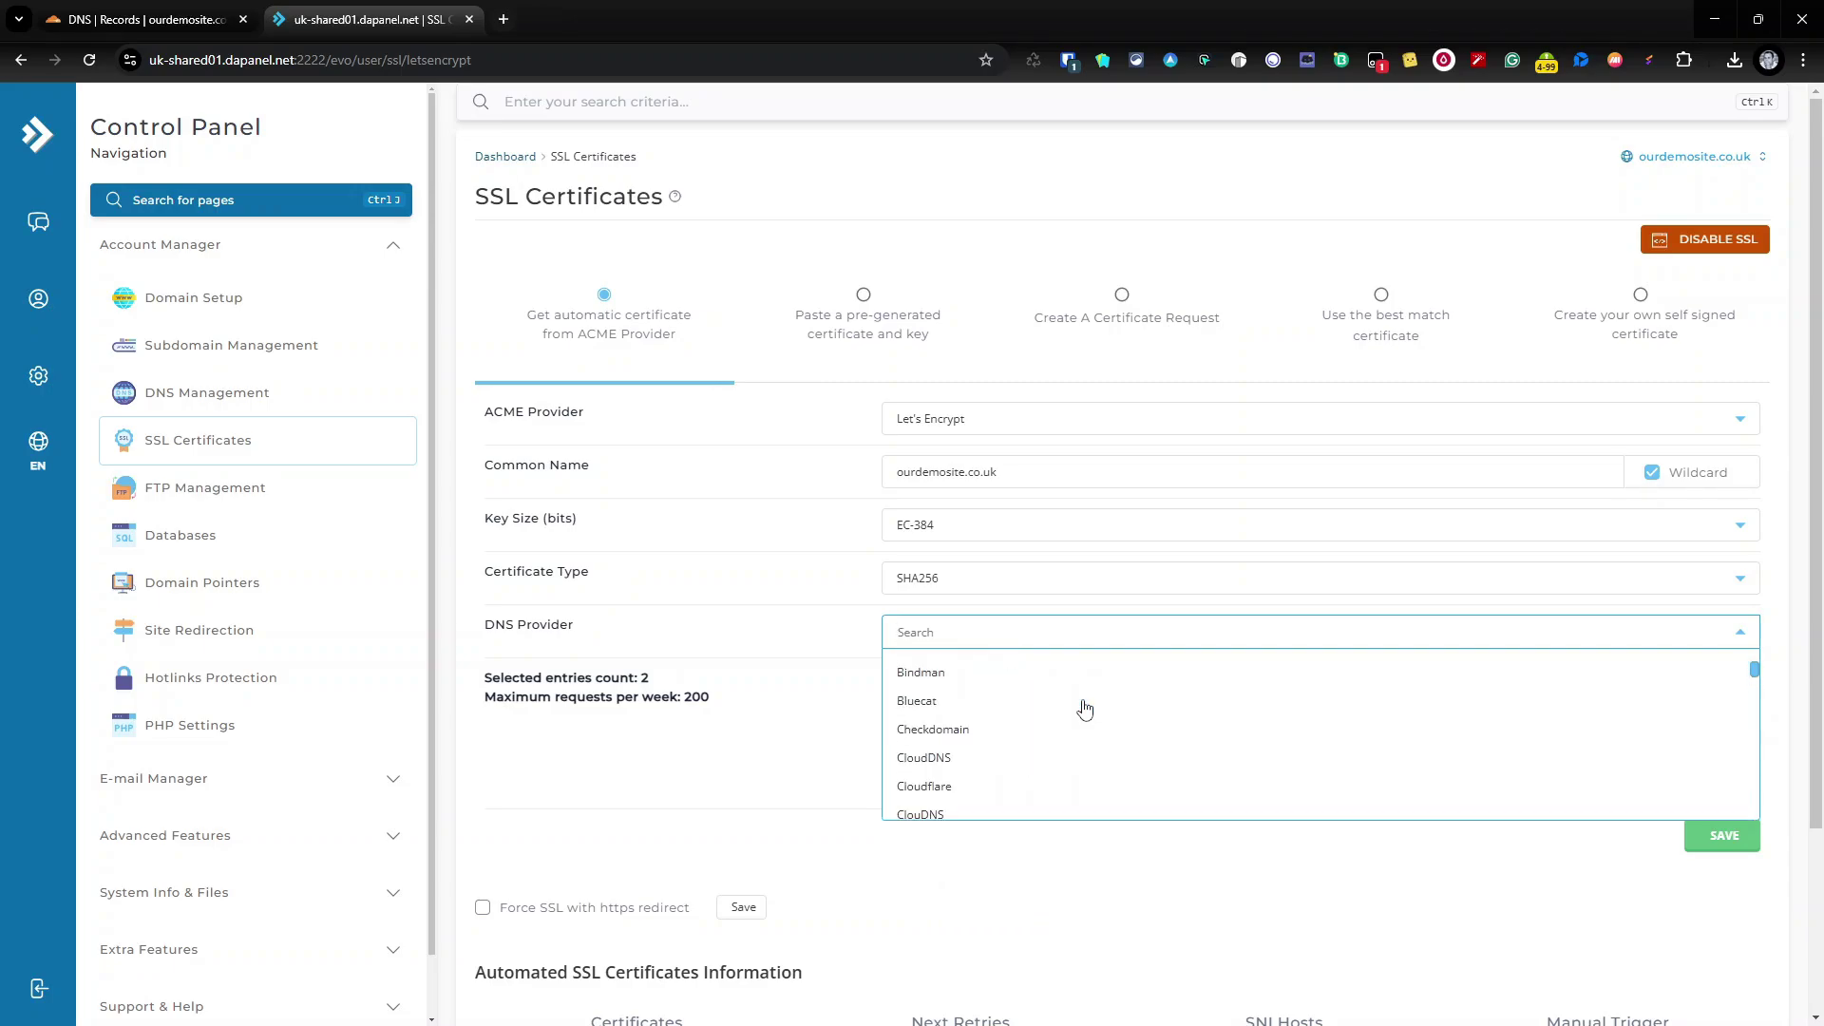
click(842, 446)
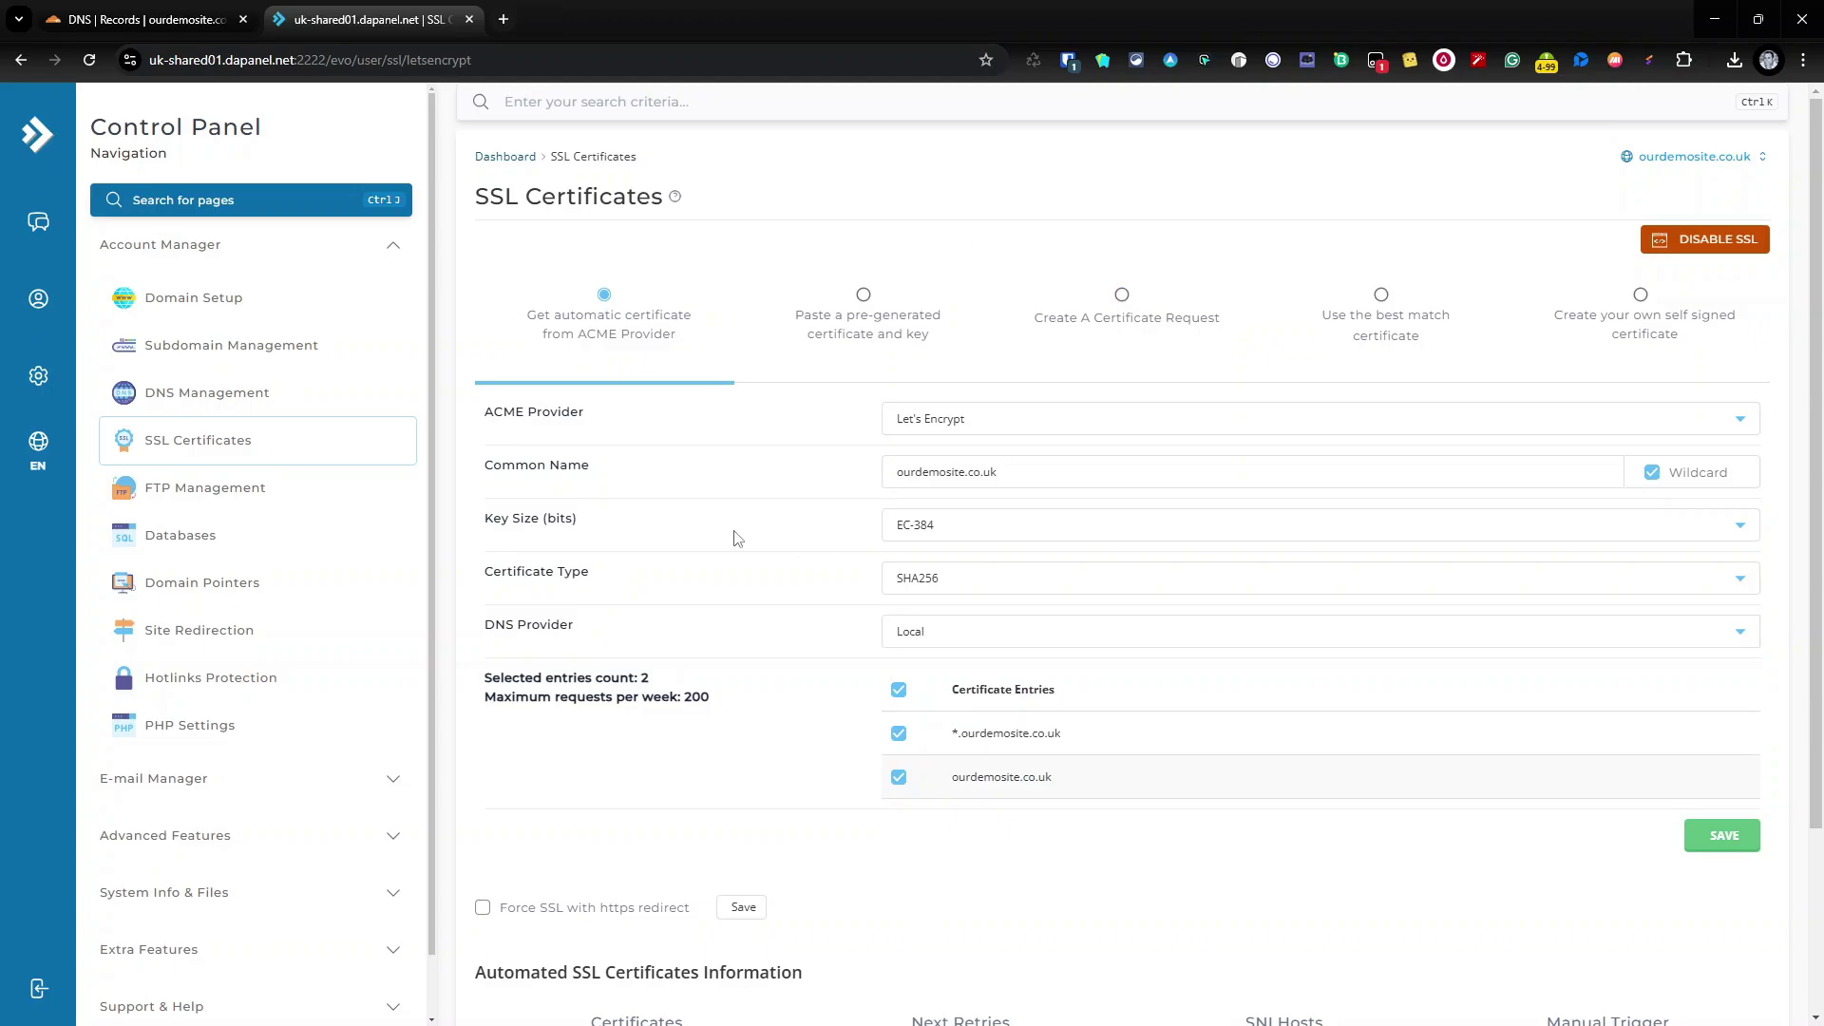